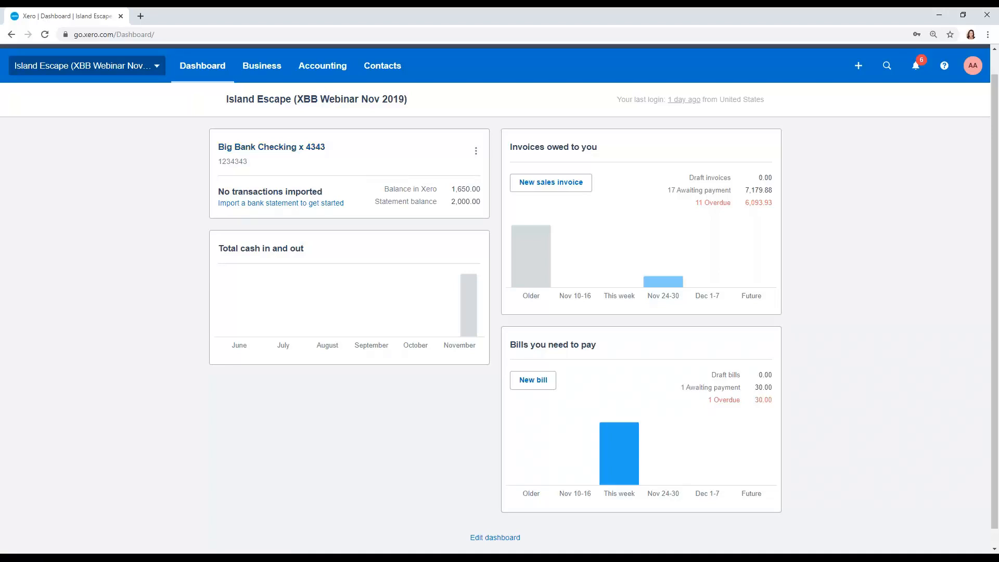
# - Open the organisation's list of bank accounts
pyautogui.click(320, 69)
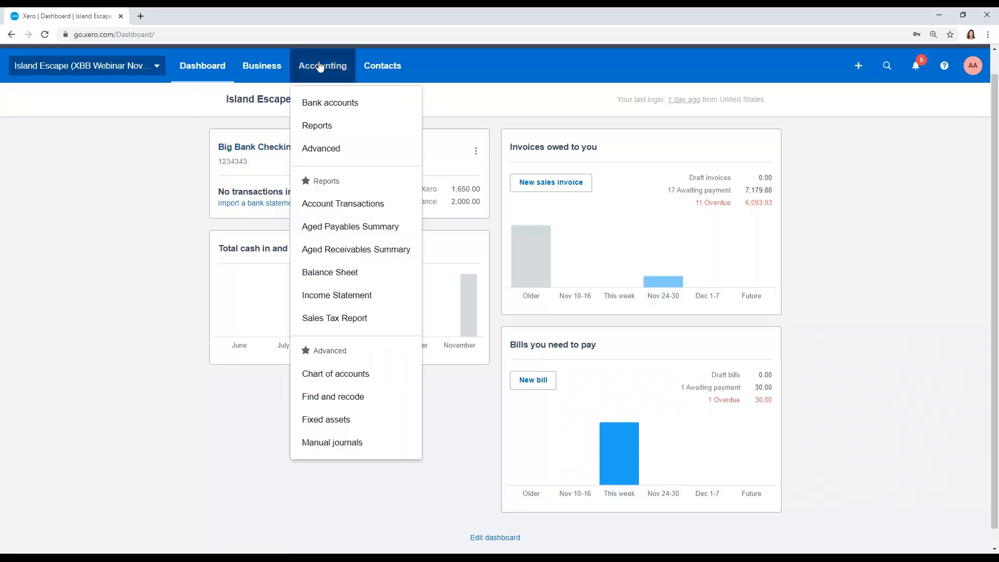
pyautogui.click(323, 99)
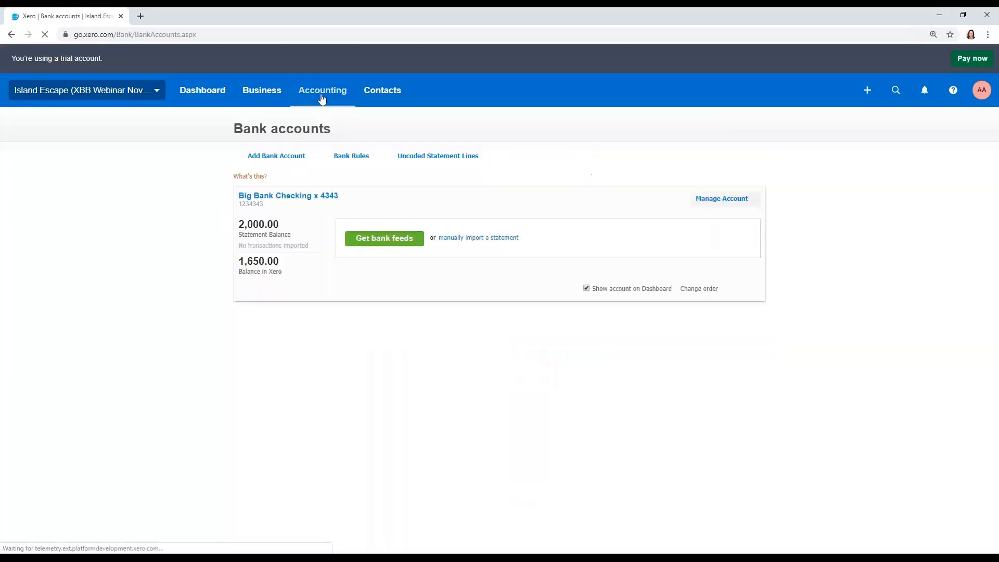
pyautogui.click(741, 162)
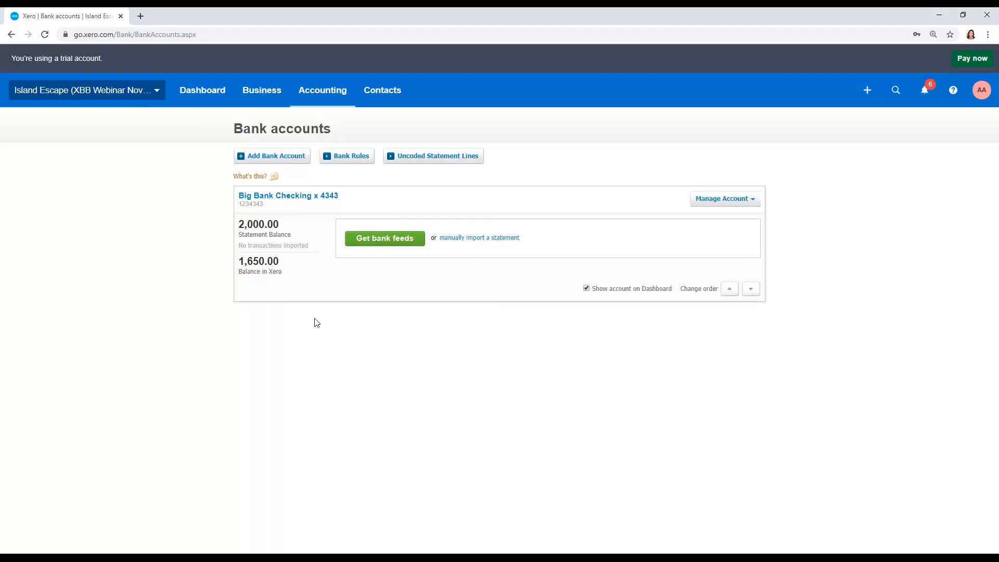
# - Start adding a new bank account, search for the bank "Big Bank" and choose to add it anyway
pyautogui.click(295, 157)
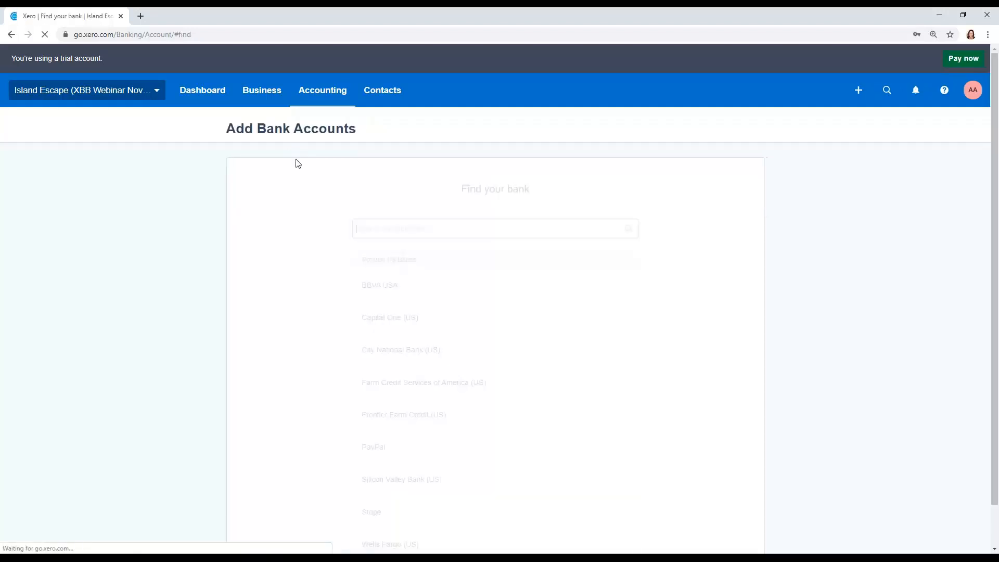
pyautogui.click(426, 223)
pyautogui.write('Big Bank')
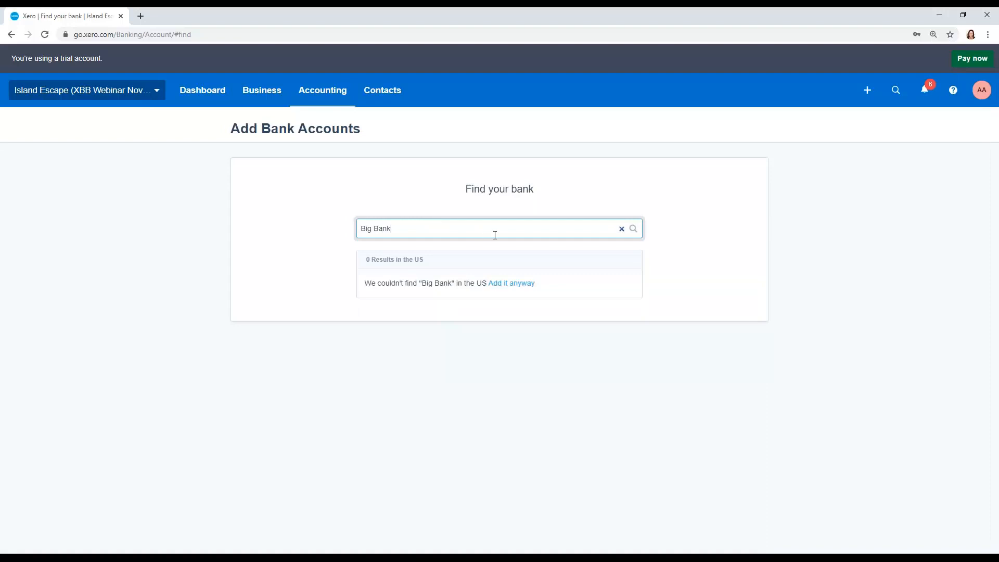
pyautogui.click(509, 284)
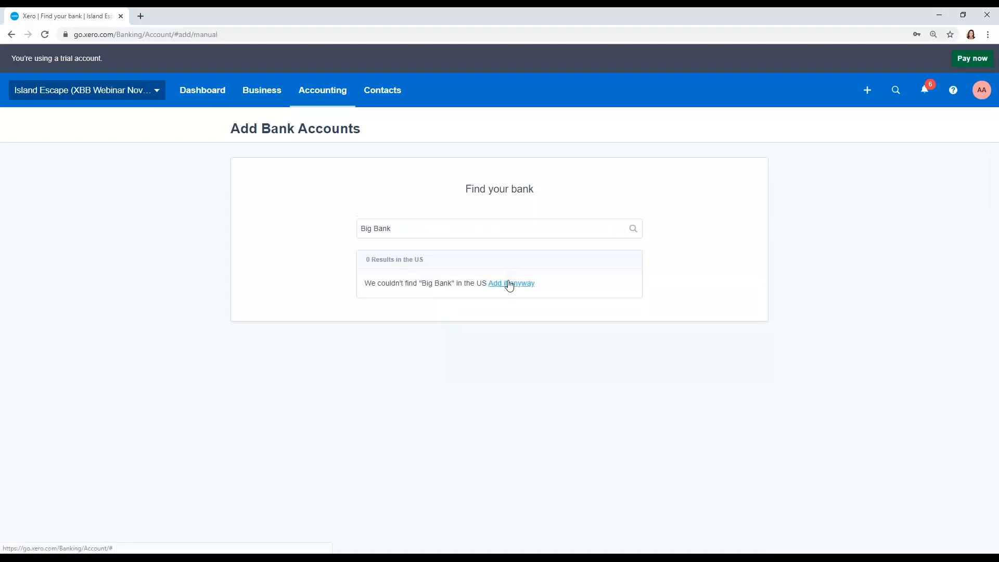
# - Name the new account "Big Bank Savings x2525"
pyautogui.click(498, 255)
pyautogui.write('Big Bank Savings')
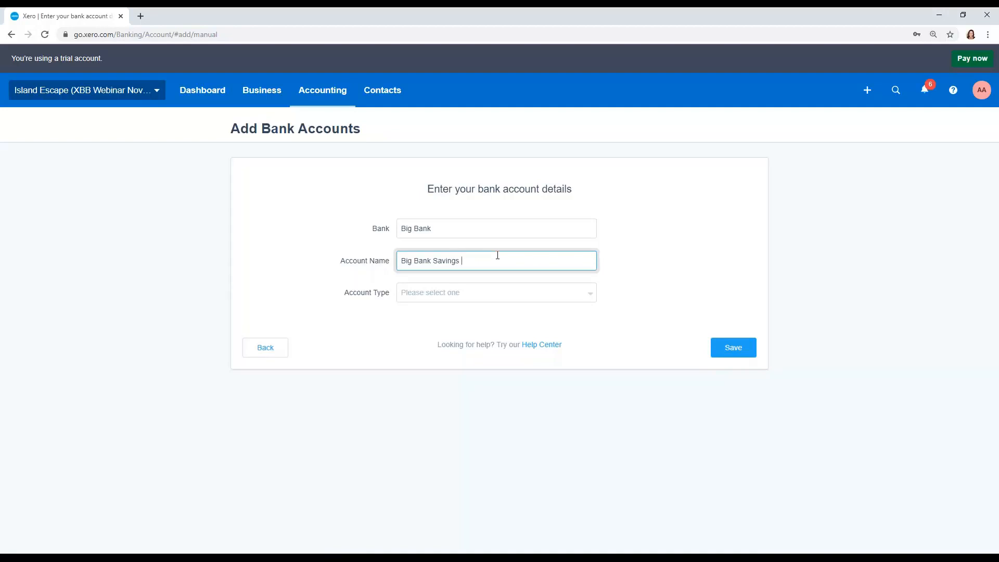
pyautogui.write('x2525')
# - Set the account type to Other, enter the bank account number and save the new savings account
pyautogui.click(589, 299)
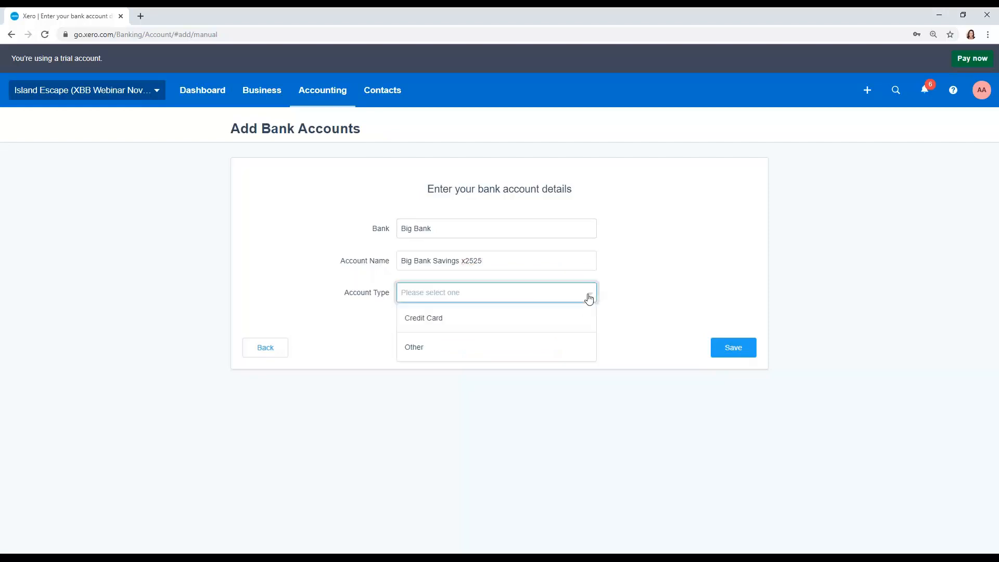
pyautogui.click(415, 348)
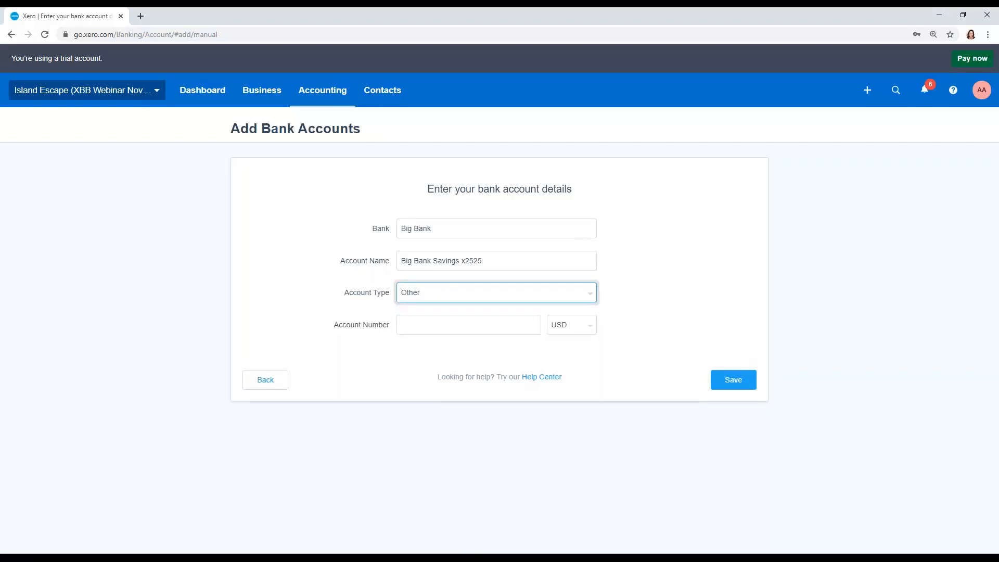
pyautogui.click(422, 327)
pyautogui.write('12342525')
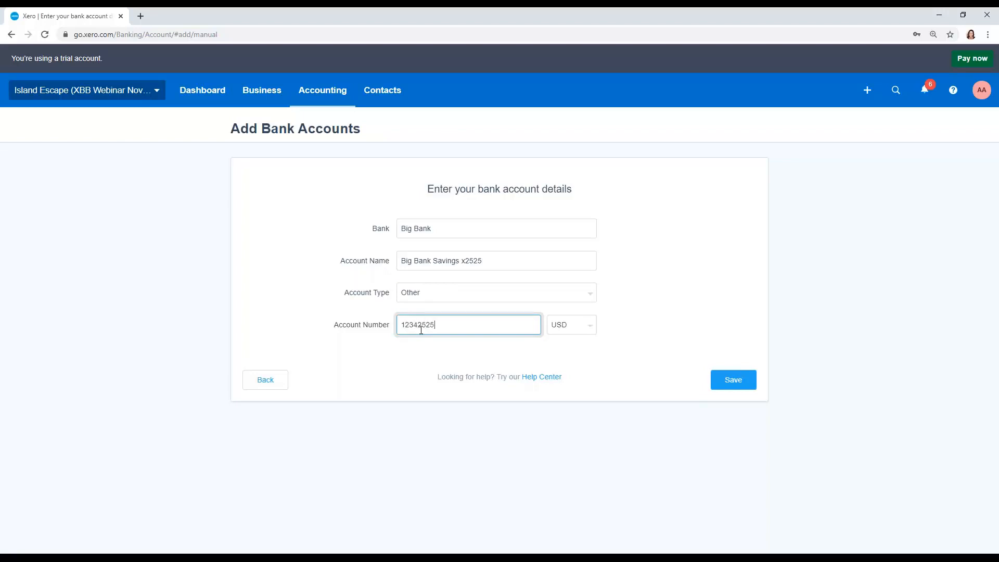
pyautogui.click(725, 386)
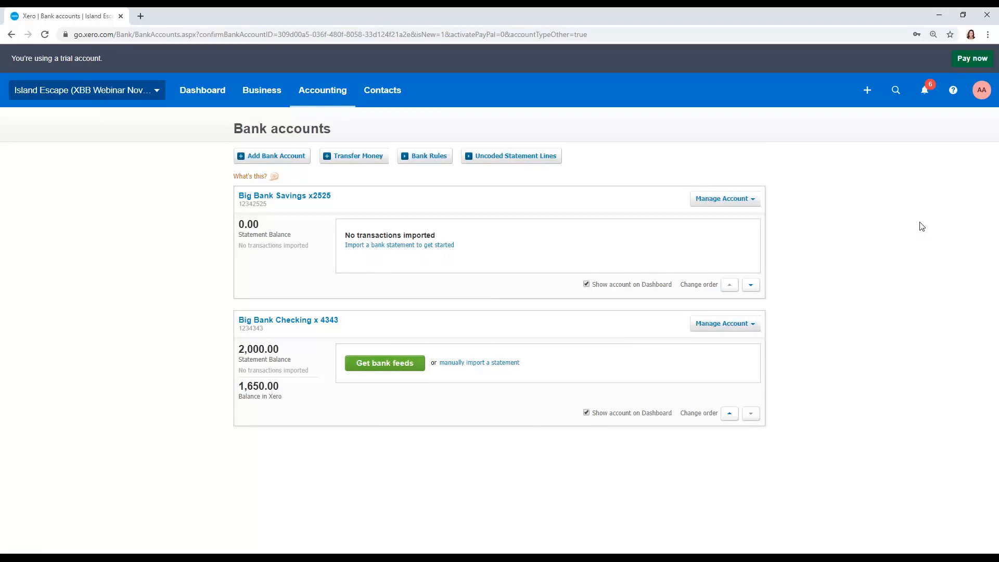
# - Order Big Bank Checking above Big Bank Savings in the account list, switching its dashboard display off and back on
pyautogui.click(752, 287)
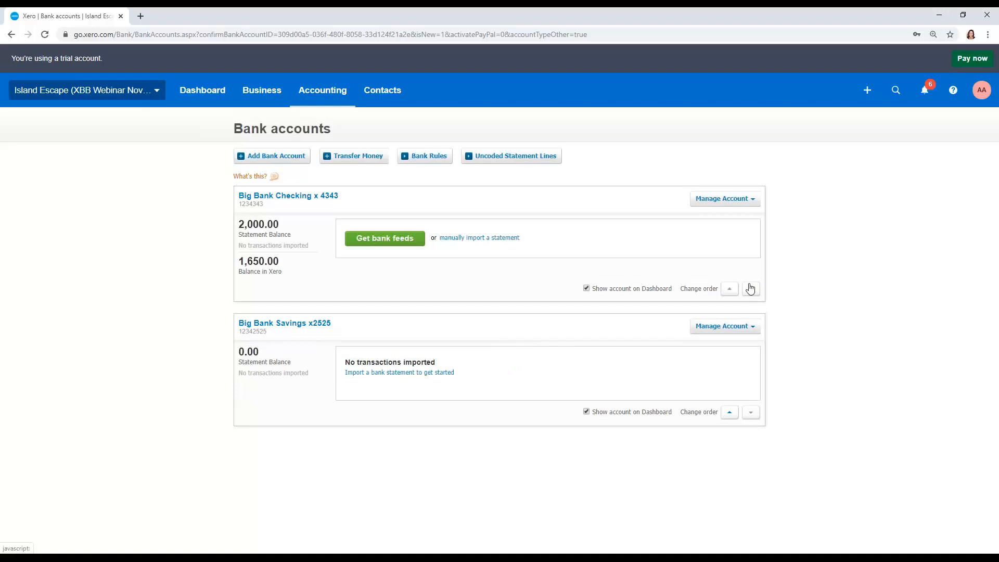
pyautogui.click(587, 289)
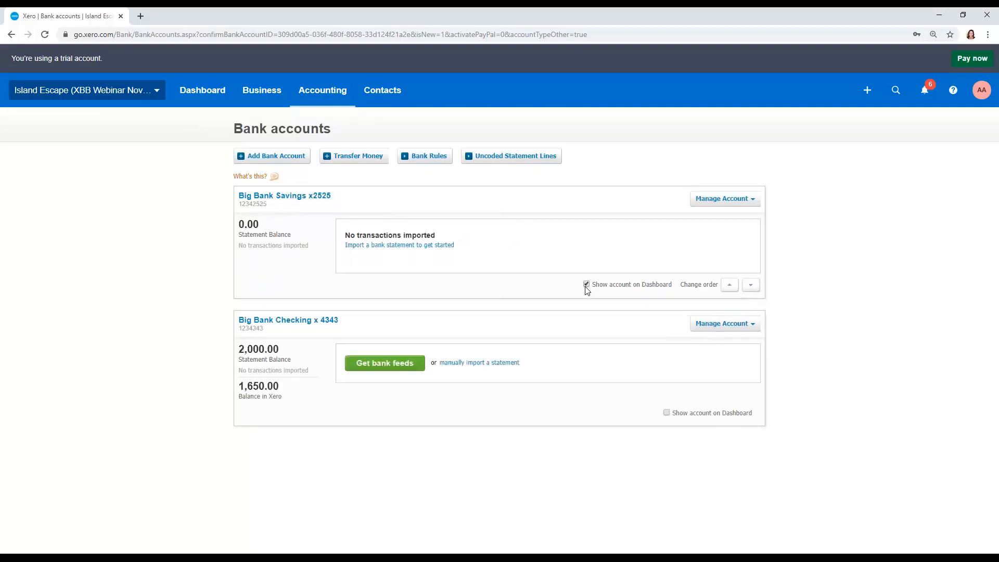
pyautogui.click(666, 412)
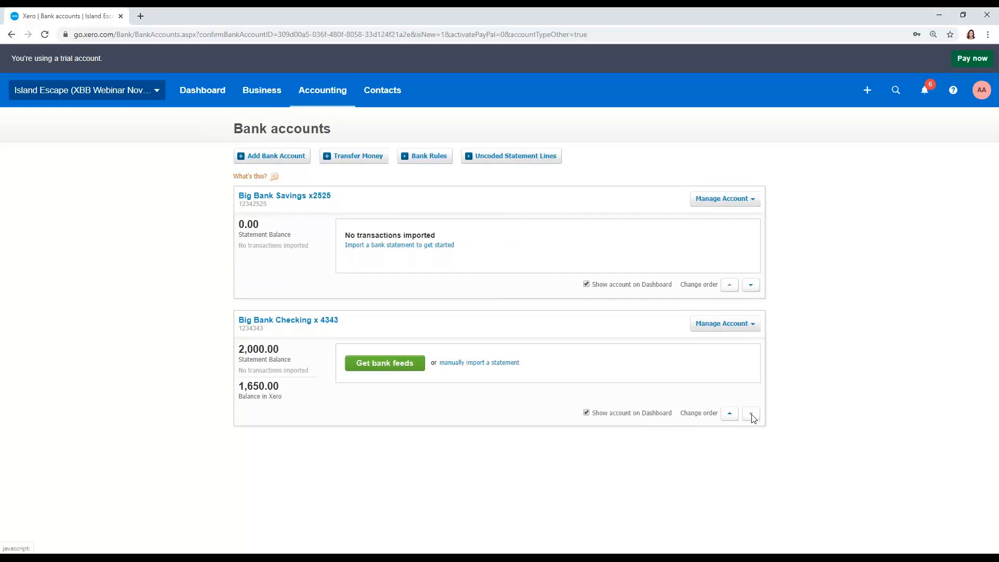
pyautogui.click(724, 415)
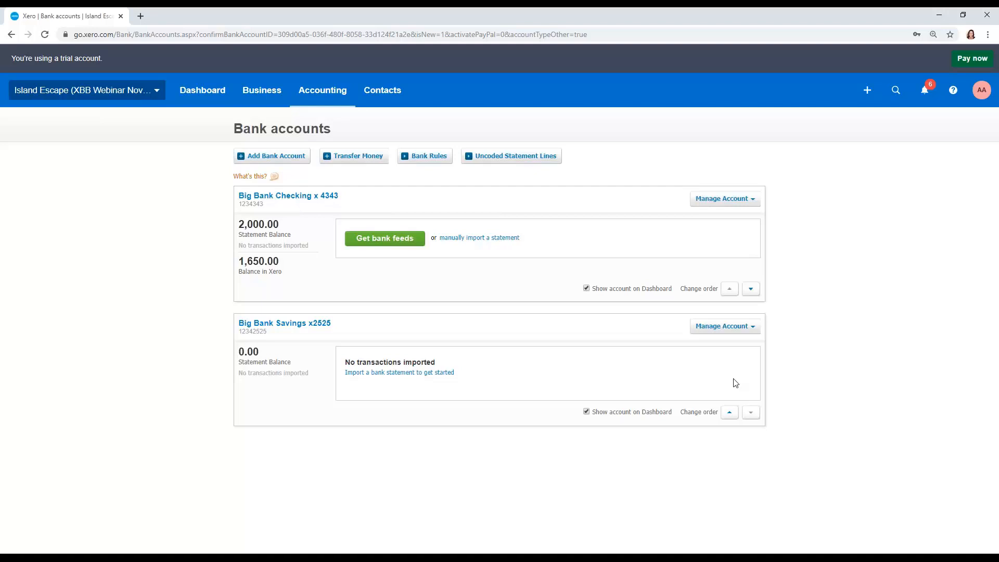
# - Import the bank statement file Big Bank Savings.OFX into the Big Bank Savings account
pyautogui.click(757, 329)
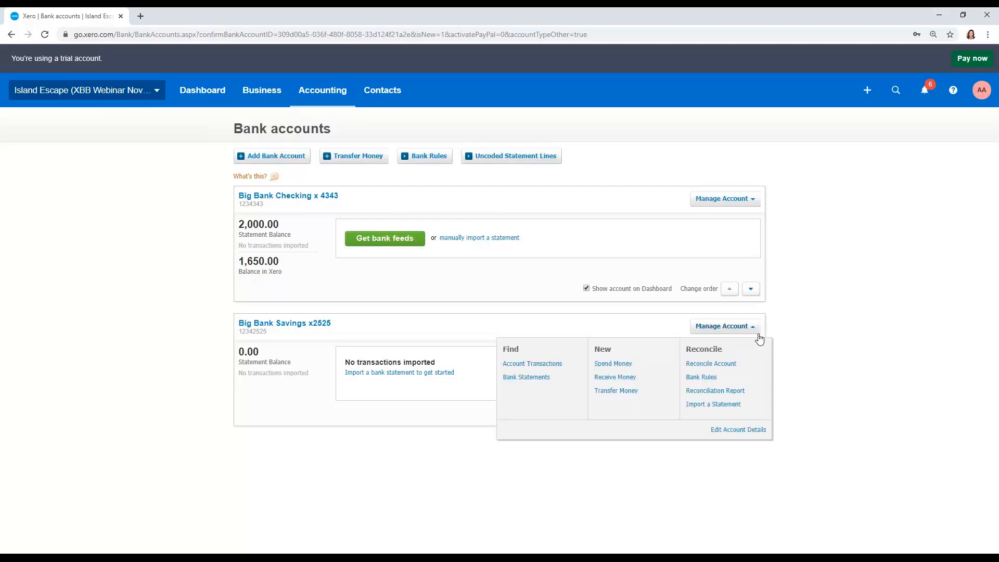
pyautogui.click(735, 404)
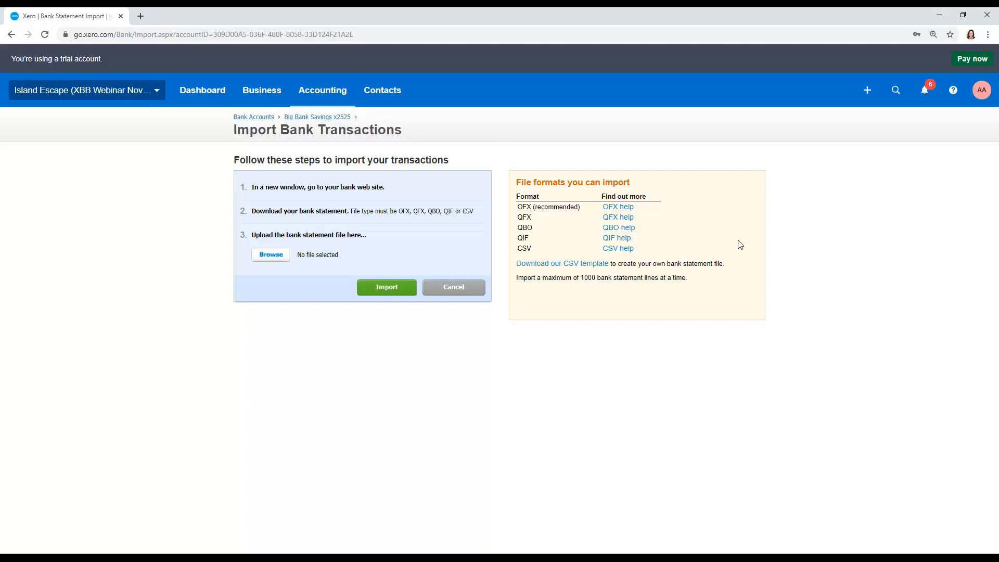
pyautogui.click(275, 256)
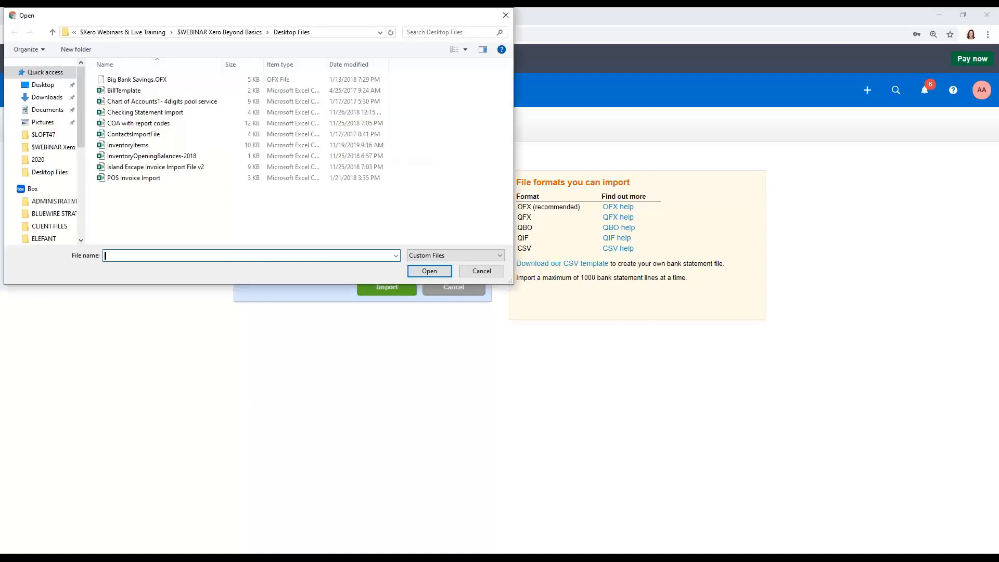
pyautogui.click(169, 84)
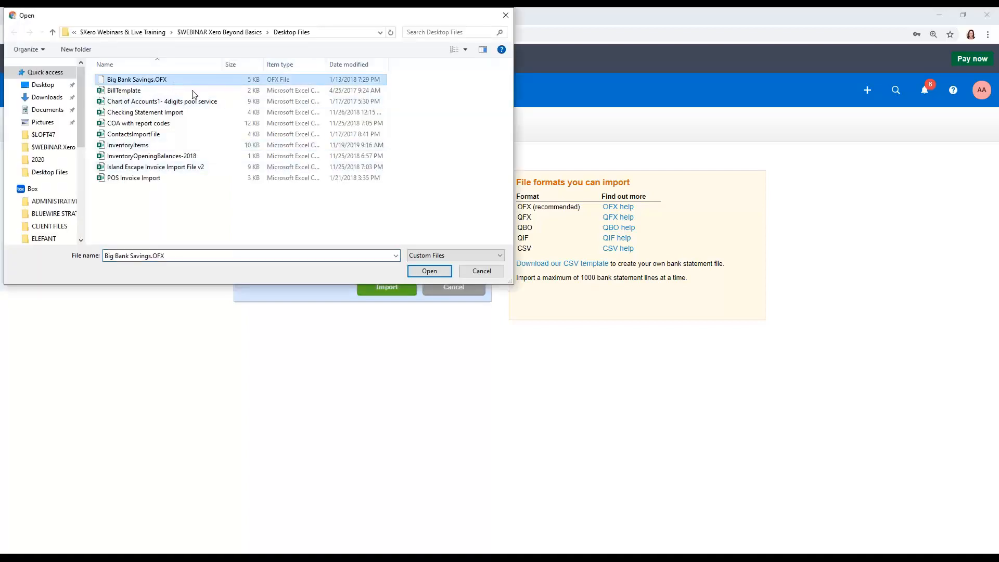
pyautogui.click(426, 273)
pyautogui.click(387, 287)
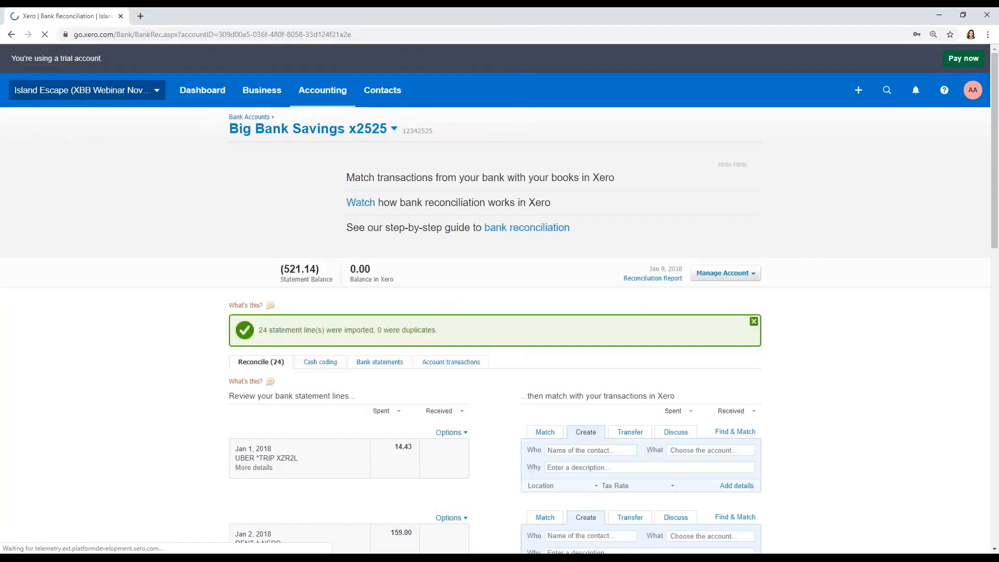
# - Dismiss the reconciliation help and the import notice, and switch to the Big Bank Checking account
pyautogui.click(749, 165)
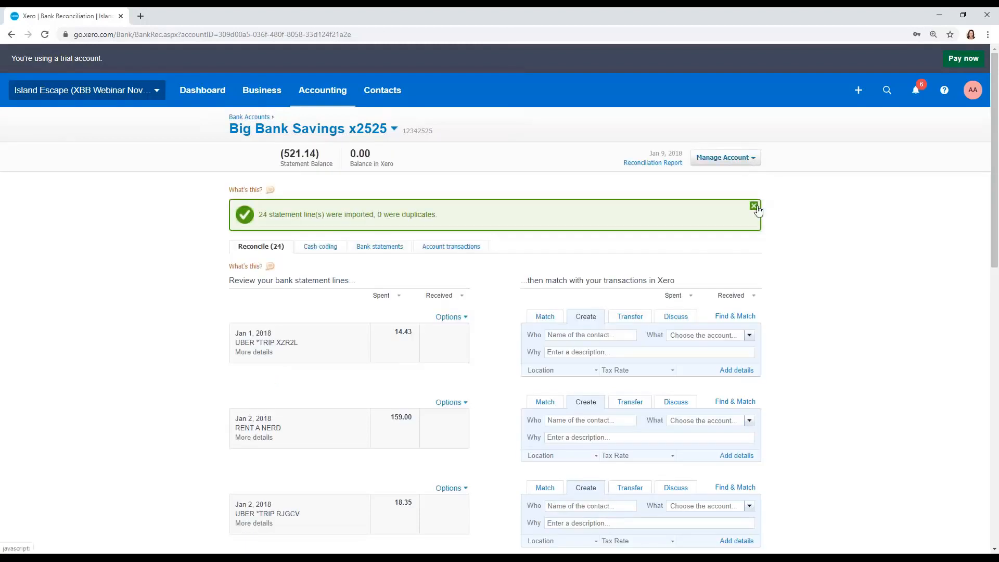
pyautogui.click(755, 205)
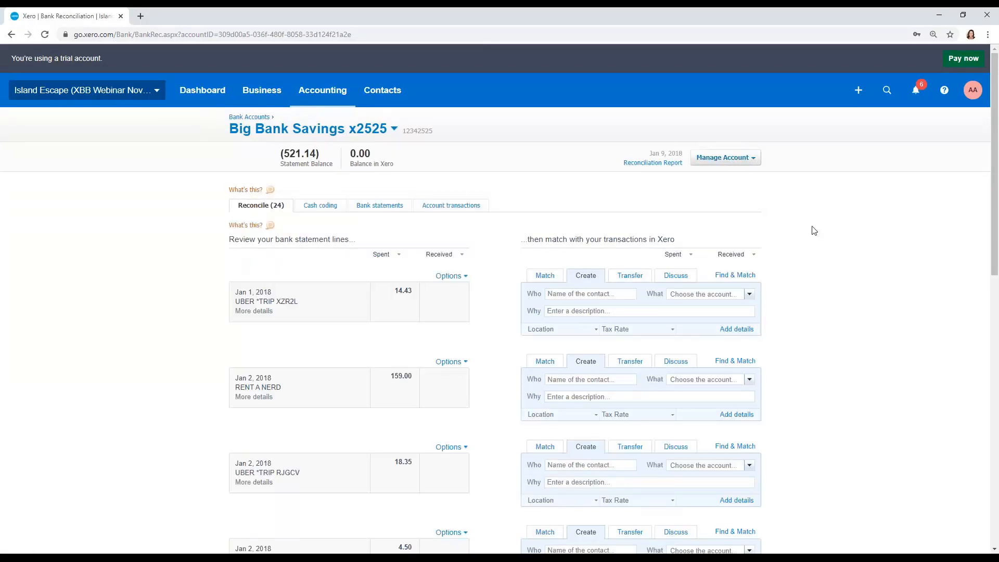
pyautogui.click(351, 134)
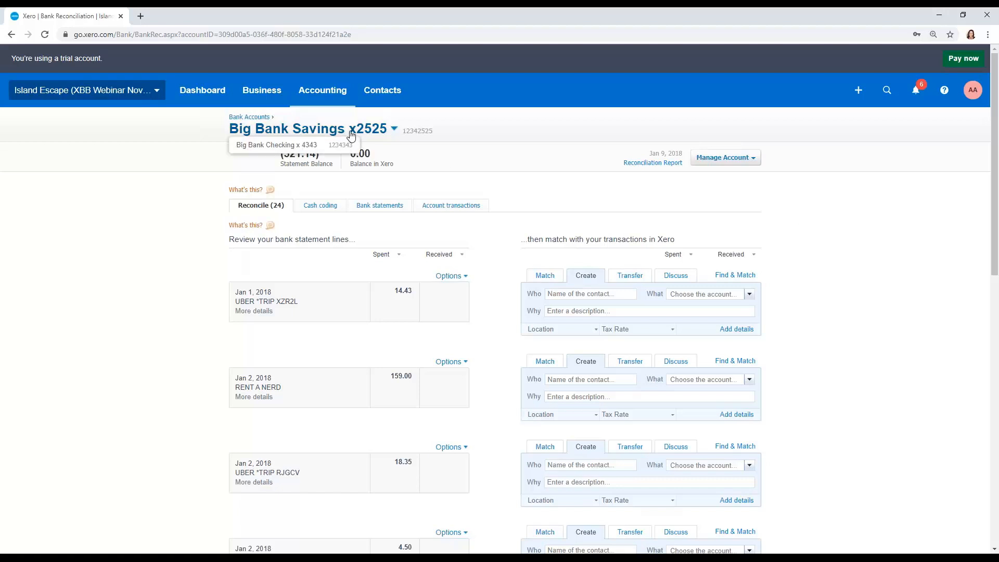
pyautogui.click(344, 142)
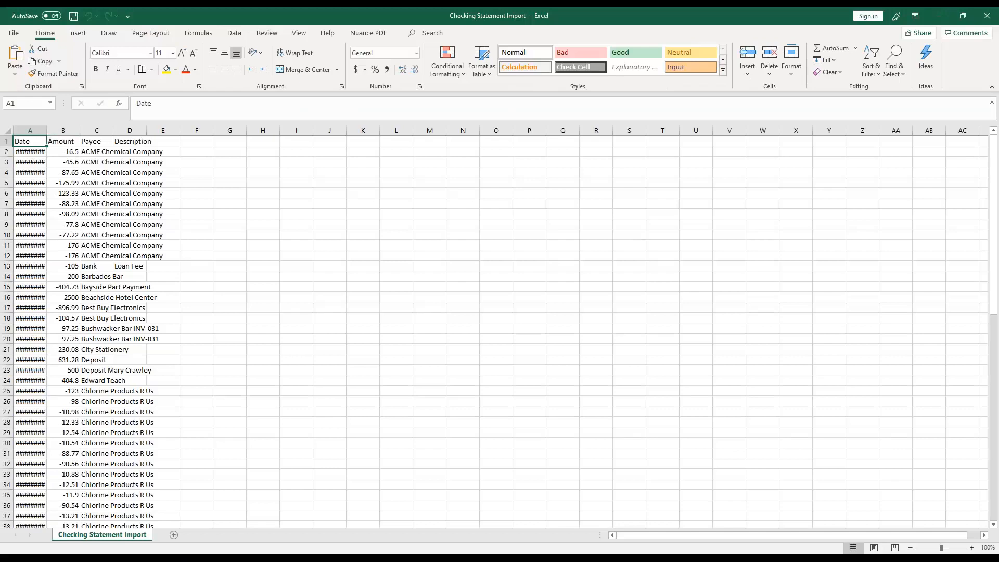
# - In Excel, widen the Date and Amount columns of the Checking Statement Import sheet to fit their contents
pyautogui.doubleClick(46, 130)
pyautogui.doubleClick(87, 130)
pyautogui.moveTo(83, 130); pyautogui.dragTo(90, 131)
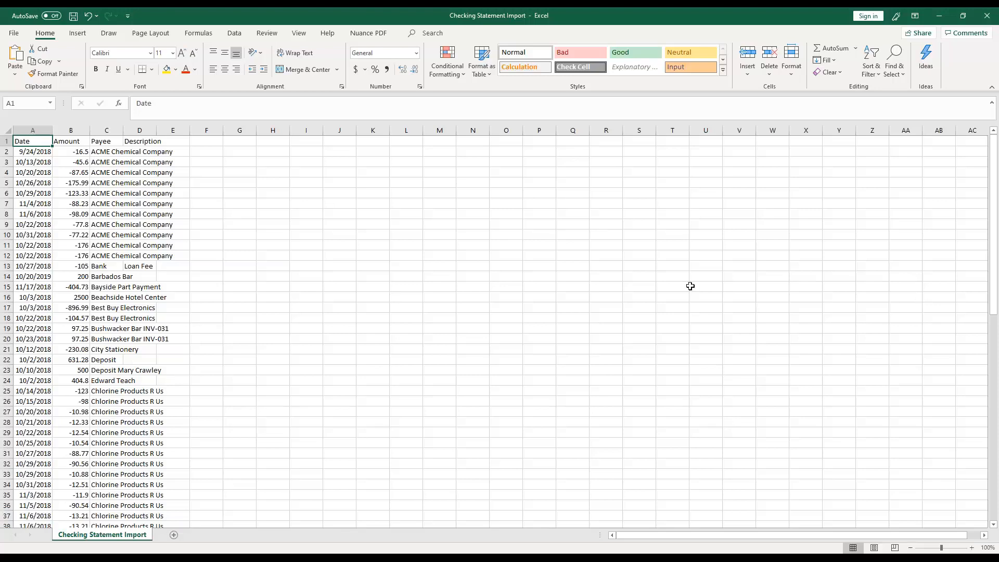
# - Format the Amount column with the Number format
pyautogui.click(72, 130)
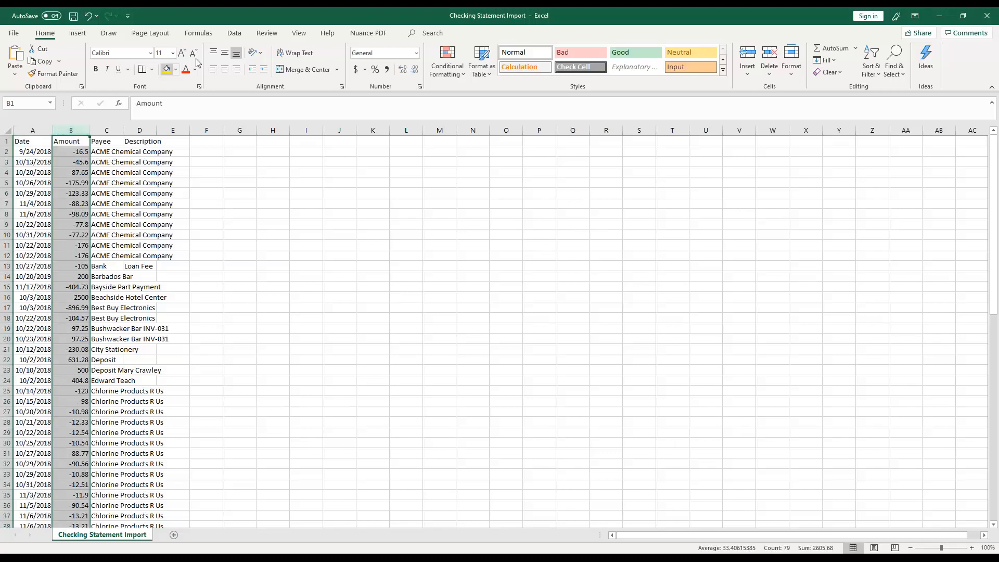
pyautogui.click(416, 53)
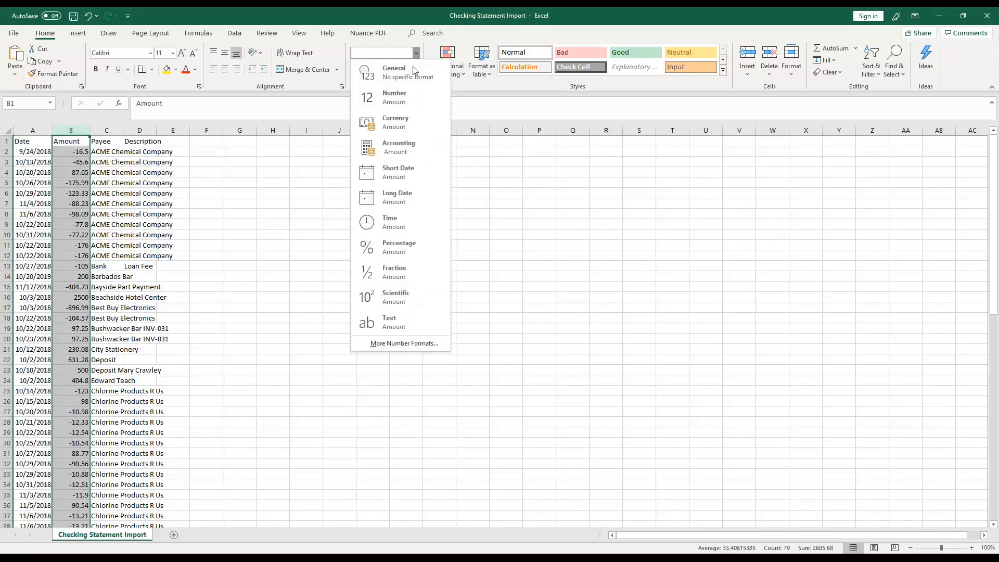
pyautogui.press('Escape')
pyautogui.click(329, 217)
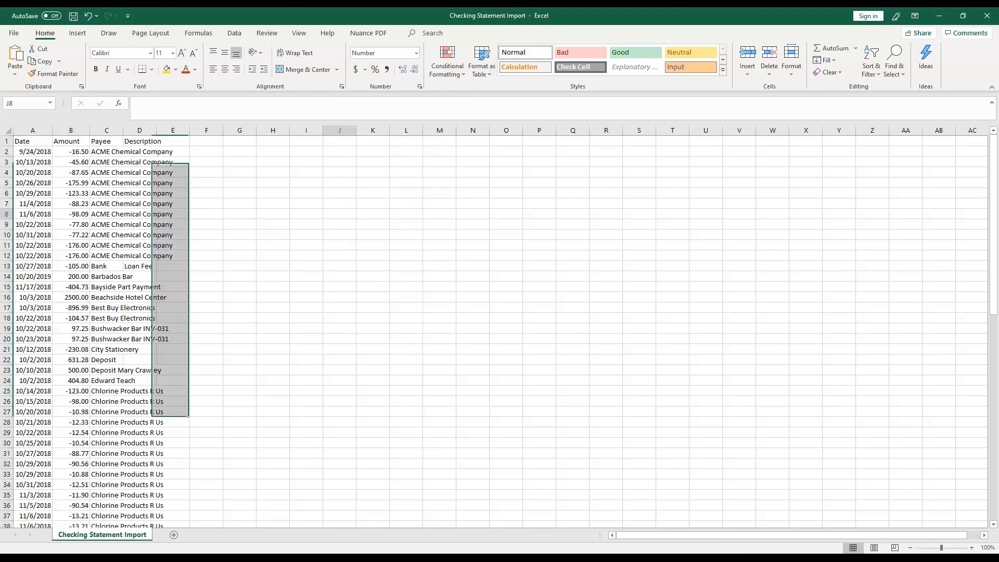
# - Format the Date column as Short Date and save the Checking Statement Import file
pyautogui.click(38, 186)
pyautogui.click(42, 132)
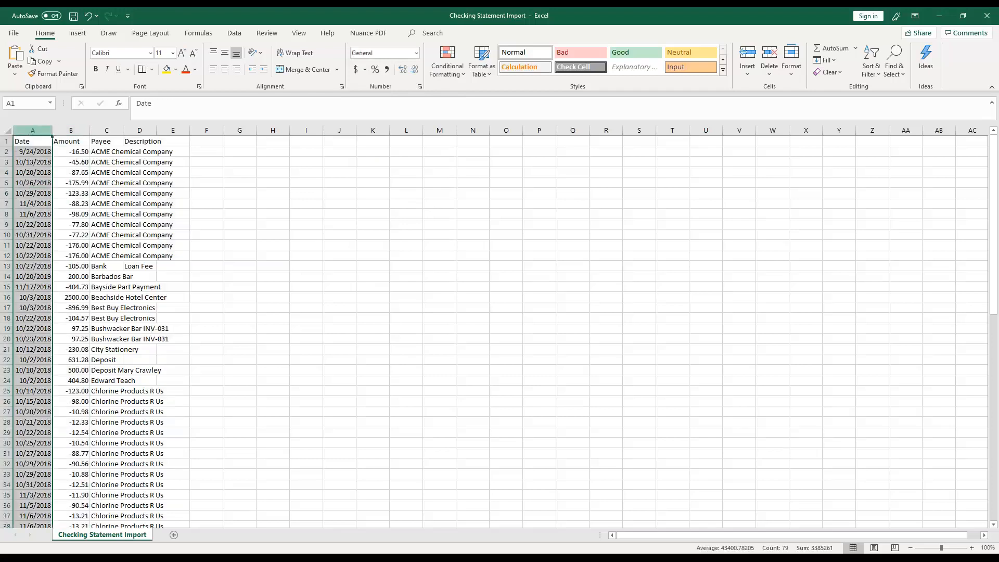
pyautogui.click(416, 54)
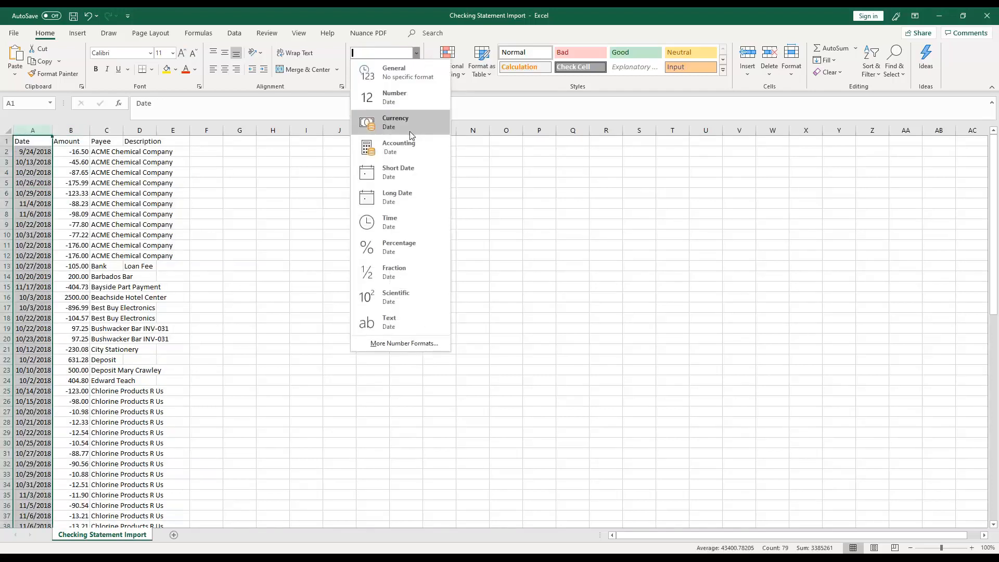
pyautogui.click(406, 171)
pyautogui.click(335, 217)
pyautogui.hotkey('ctrl', 's')
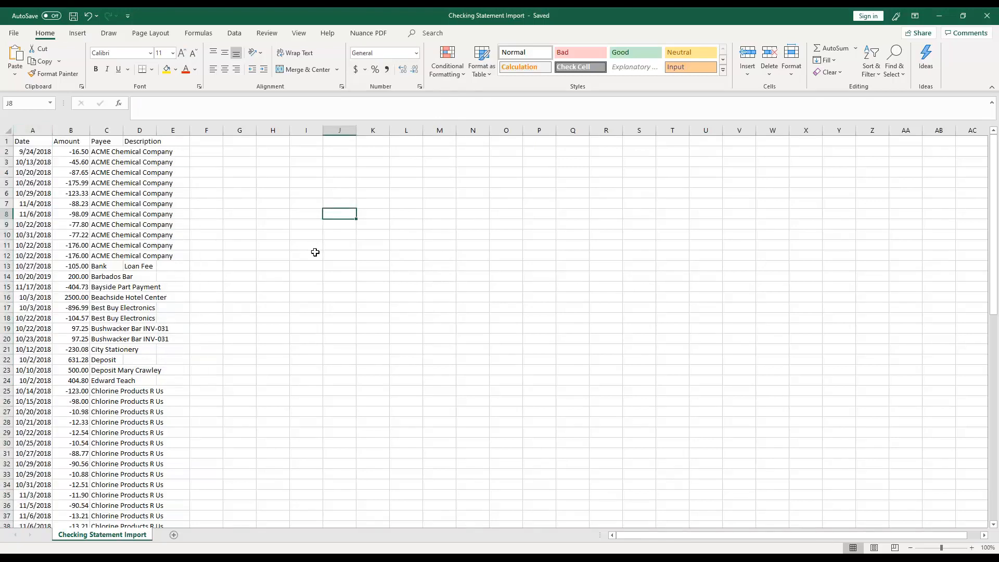
# - Clear the contents of row 62, the Young Bros Transport transaction
pyautogui.scroll(-6, 316, 252)
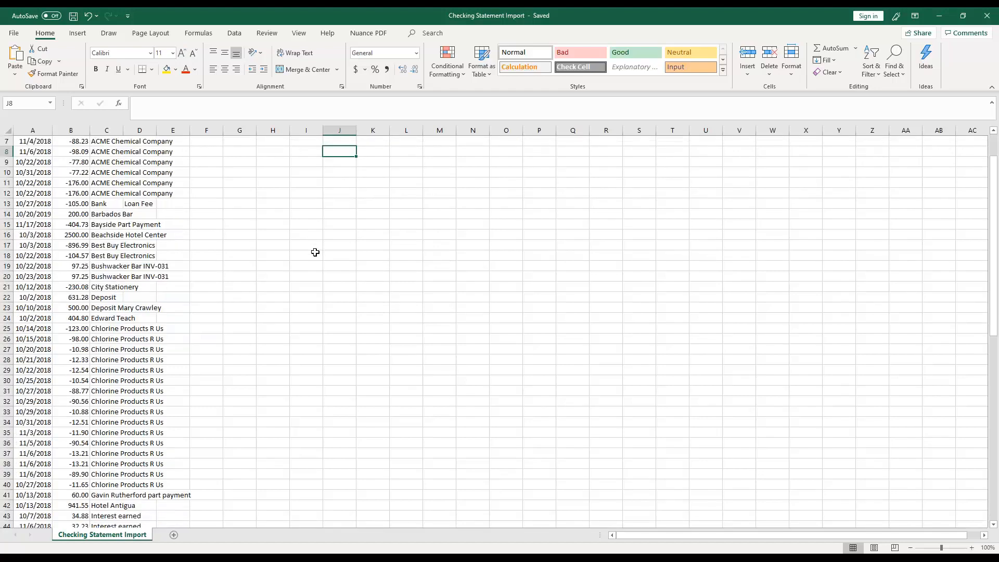
pyautogui.scroll(-9, 315, 252)
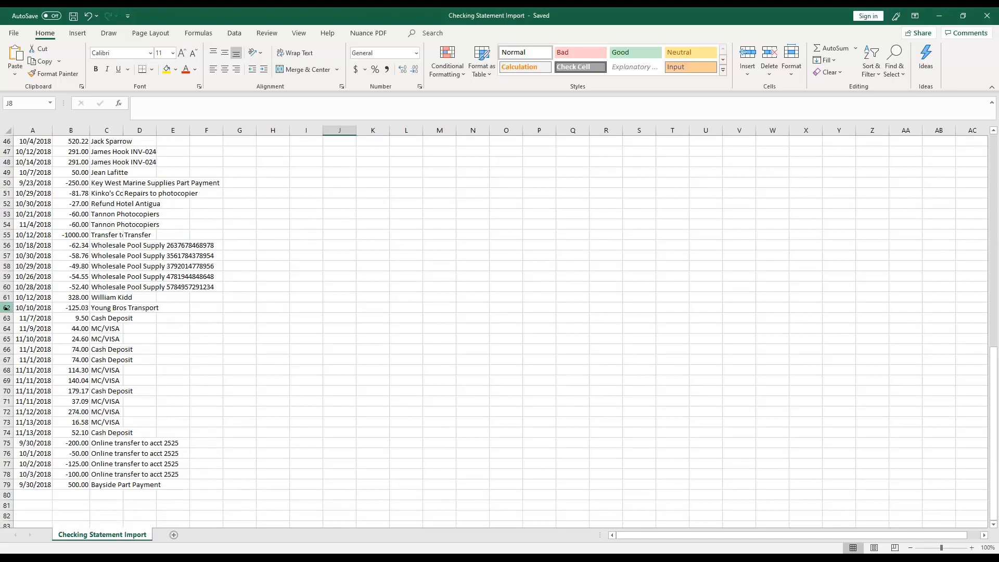
pyautogui.click(7, 235)
pyautogui.click(6, 307)
pyautogui.press('Delete')
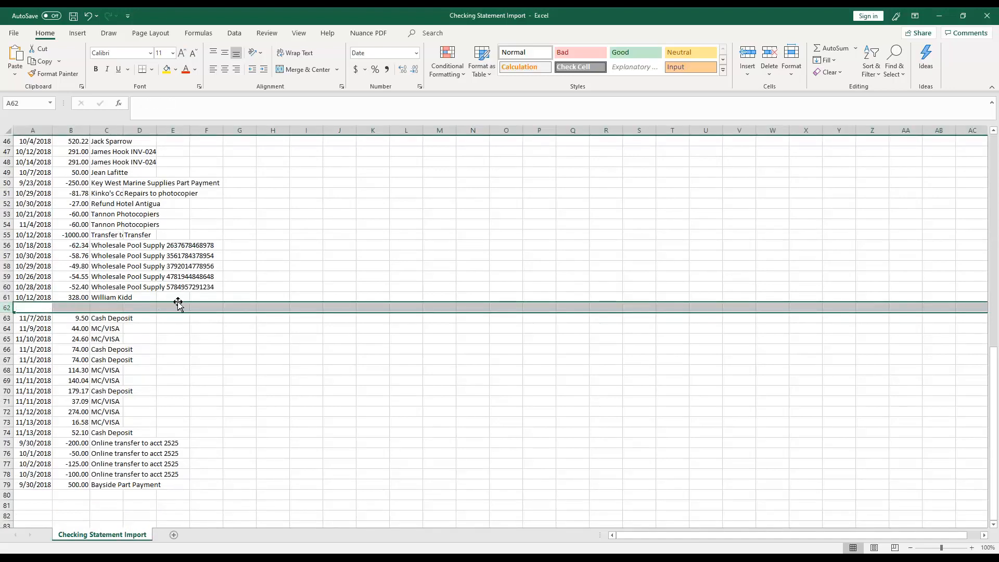
pyautogui.click(208, 319)
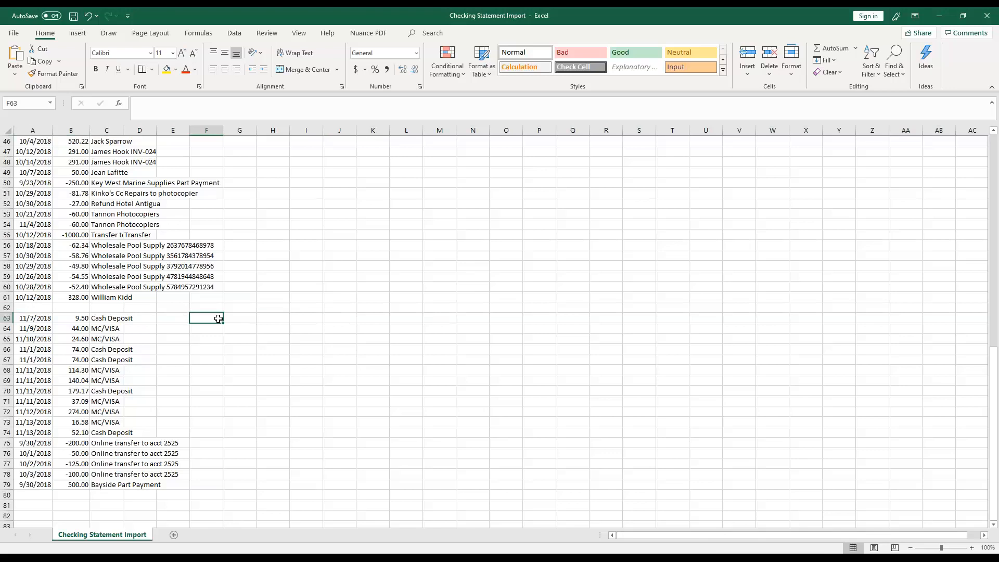
# - Undo the clearing of the Young Bros Transport row, and save and close the Checking Statement Import file
pyautogui.click(87, 15)
pyautogui.click(281, 276)
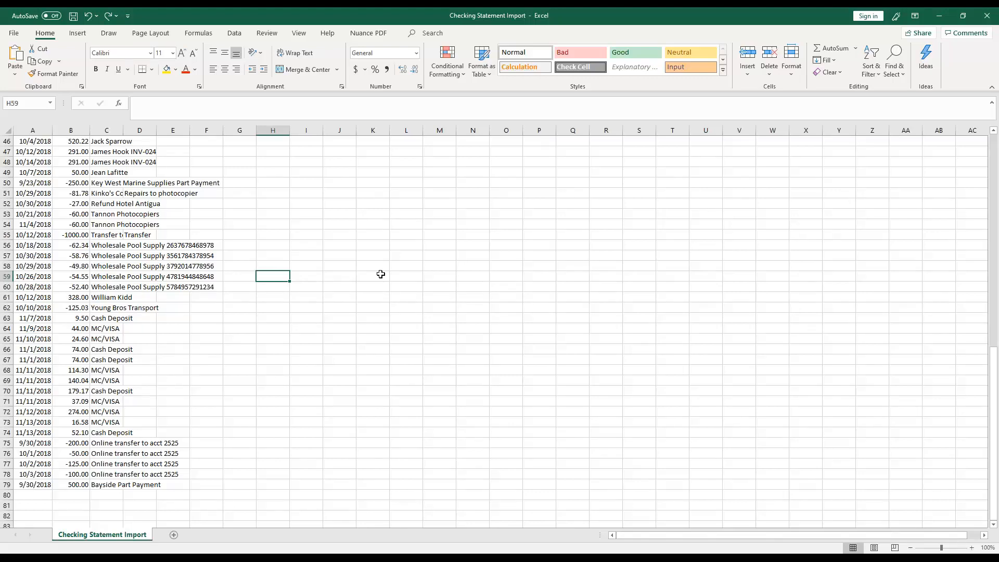
pyautogui.scroll(5, 411, 268)
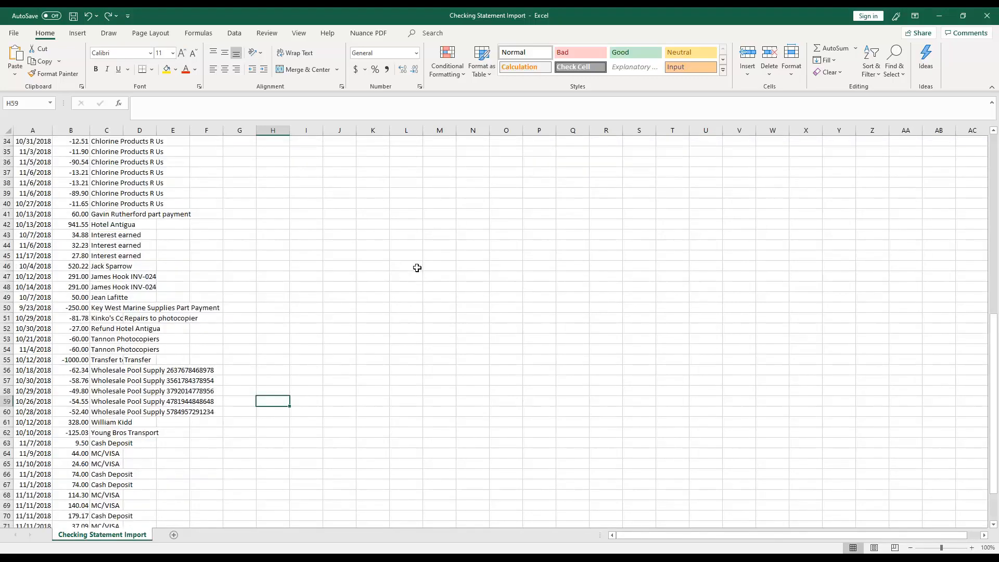
pyautogui.scroll(10, 416, 267)
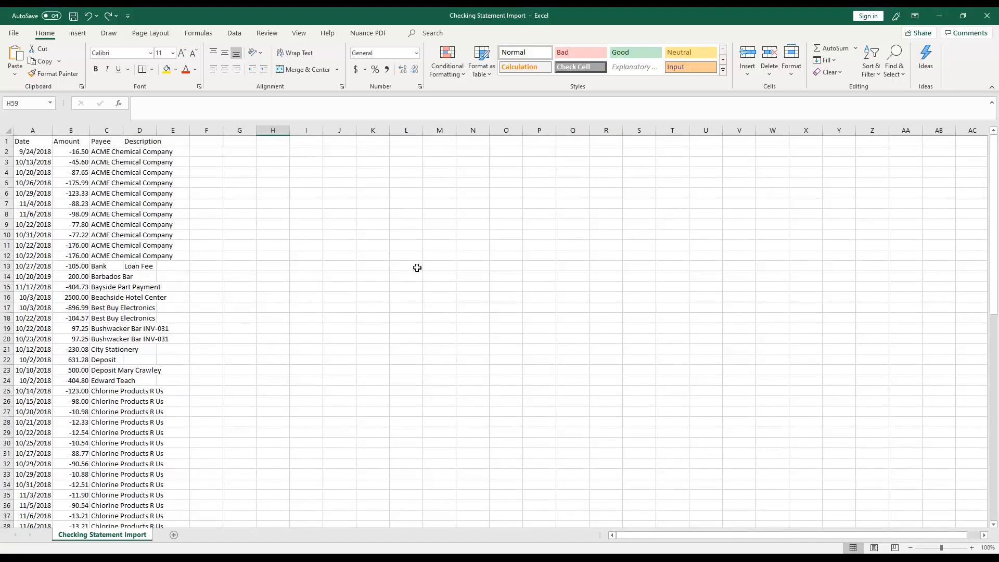
pyautogui.click(73, 16)
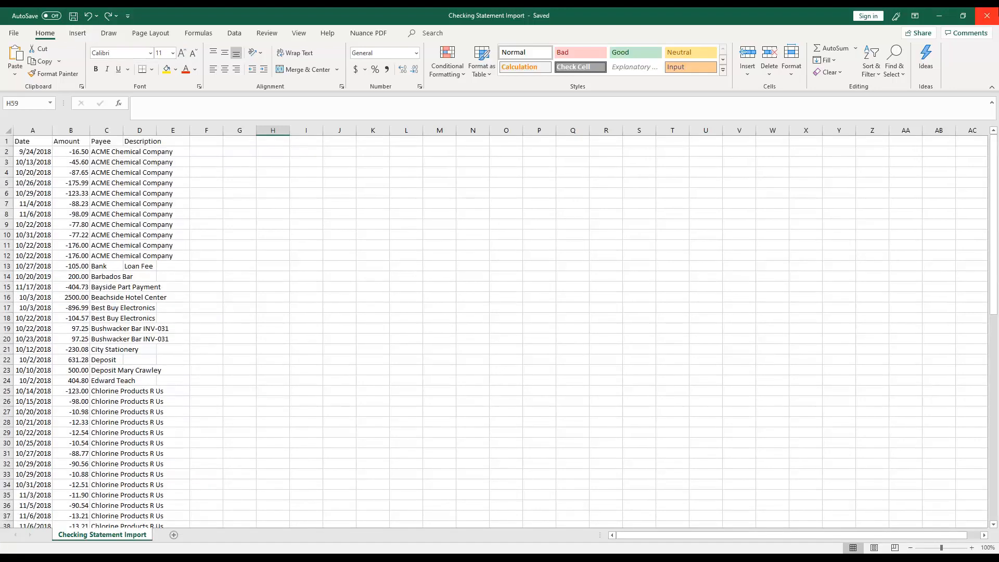
pyautogui.click(987, 15)
# - In Xero, manually import the Checking Statement Import file as a statement for the Big Bank Checking account
pyautogui.click(739, 157)
pyautogui.click(676, 241)
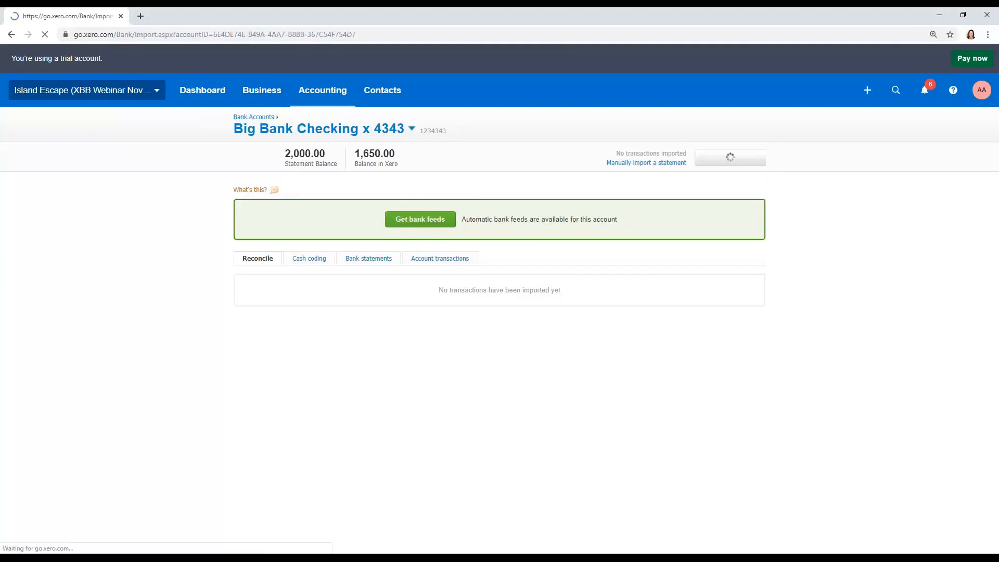
pyautogui.click(278, 255)
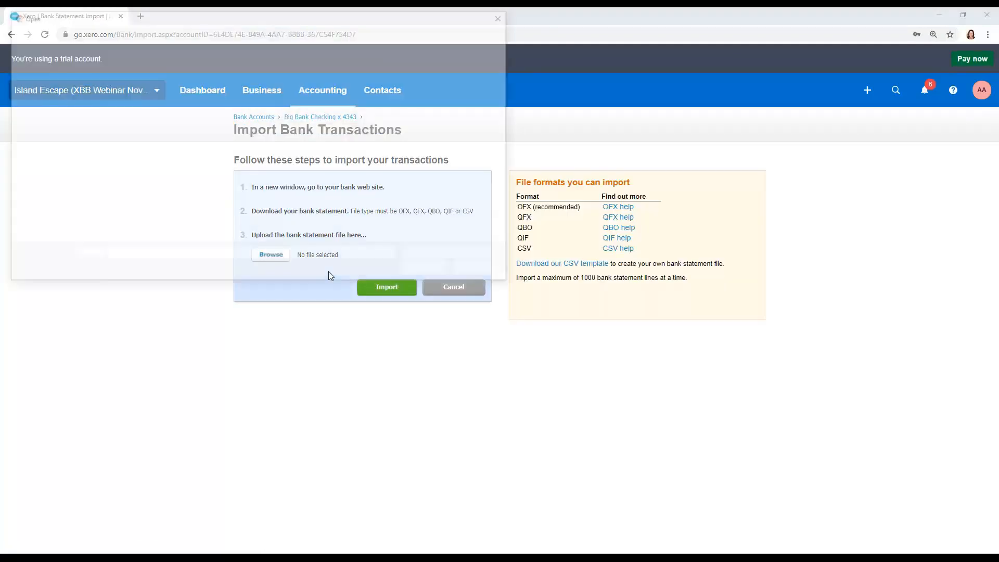
pyautogui.click(173, 113)
pyautogui.click(430, 270)
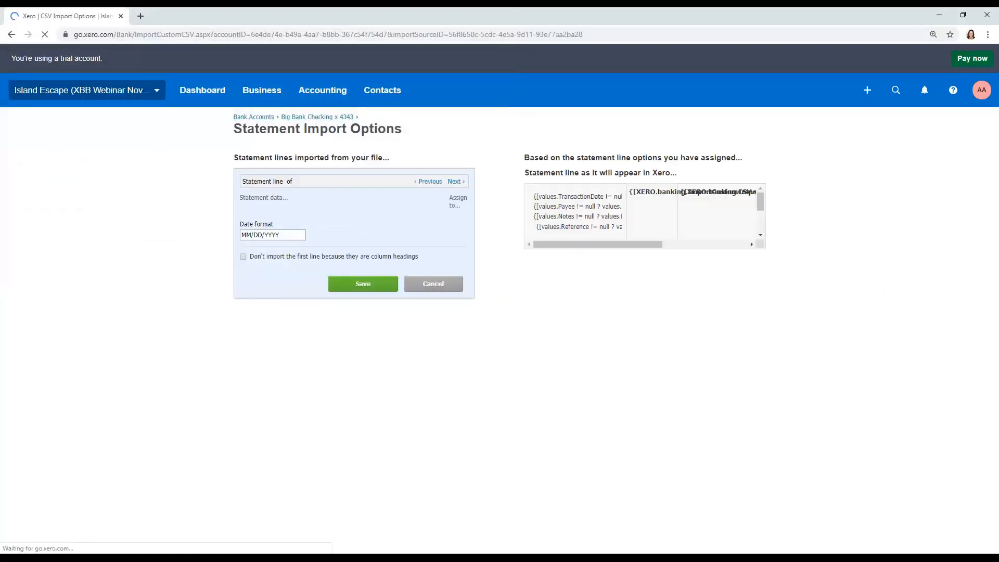
pyautogui.click(752, 163)
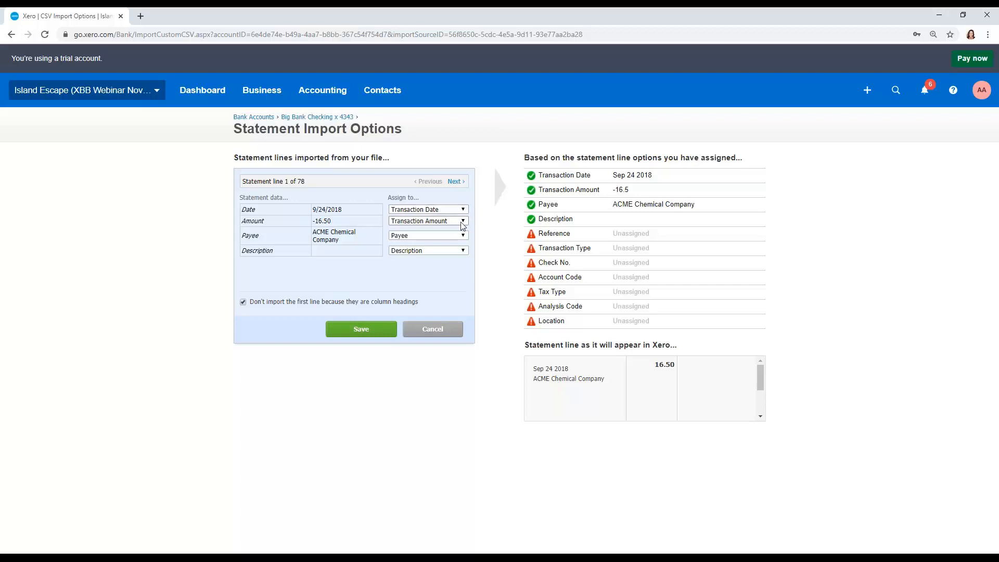
# - Try assigning the statement's Description column to Reference, and set it back to Description
pyautogui.click(461, 251)
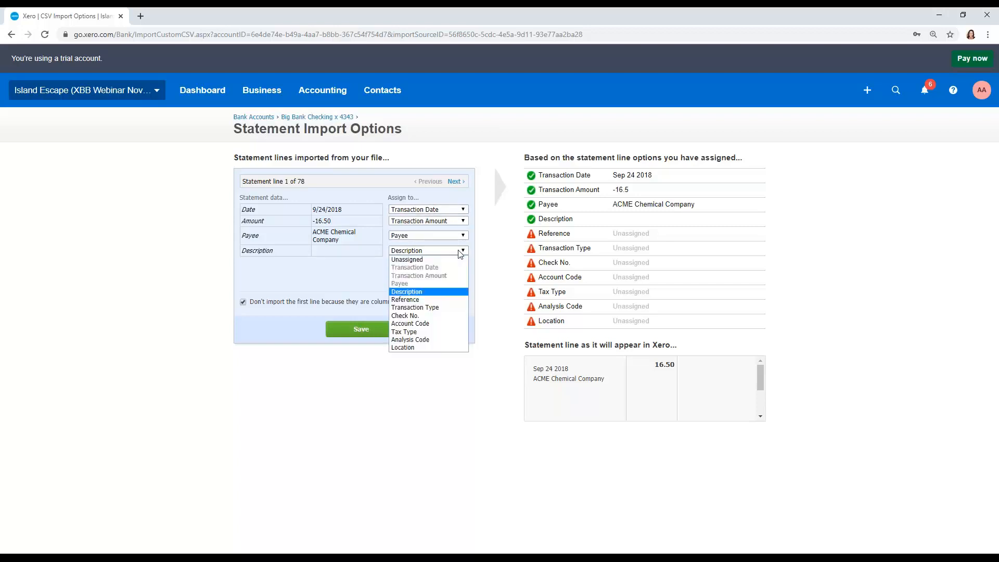
pyautogui.click(463, 301)
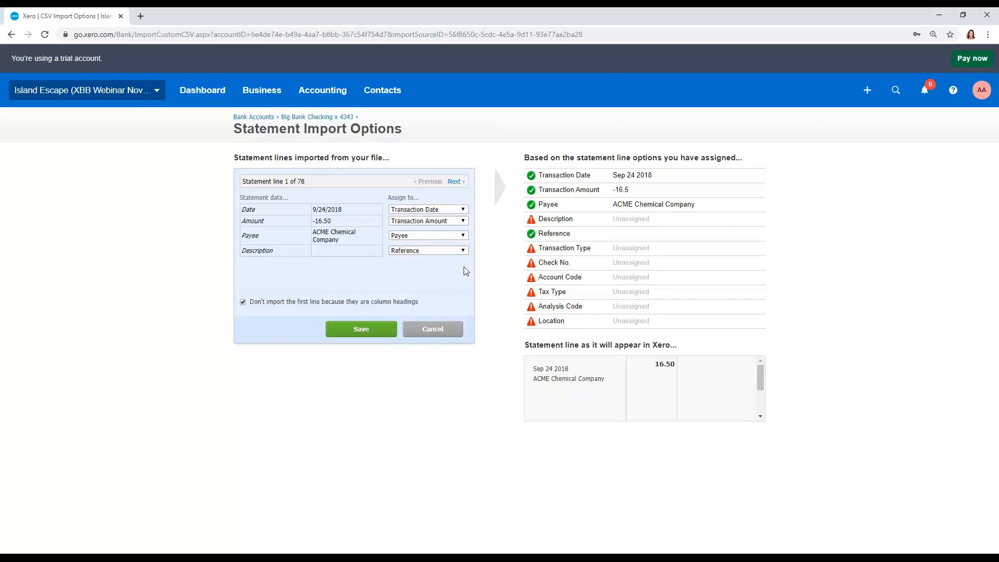
pyautogui.click(465, 252)
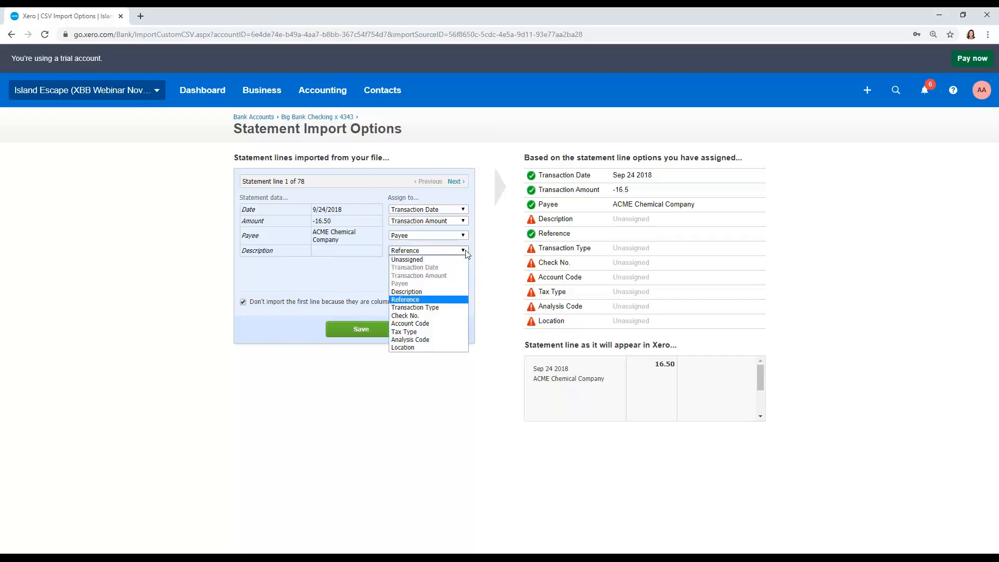
pyautogui.click(407, 292)
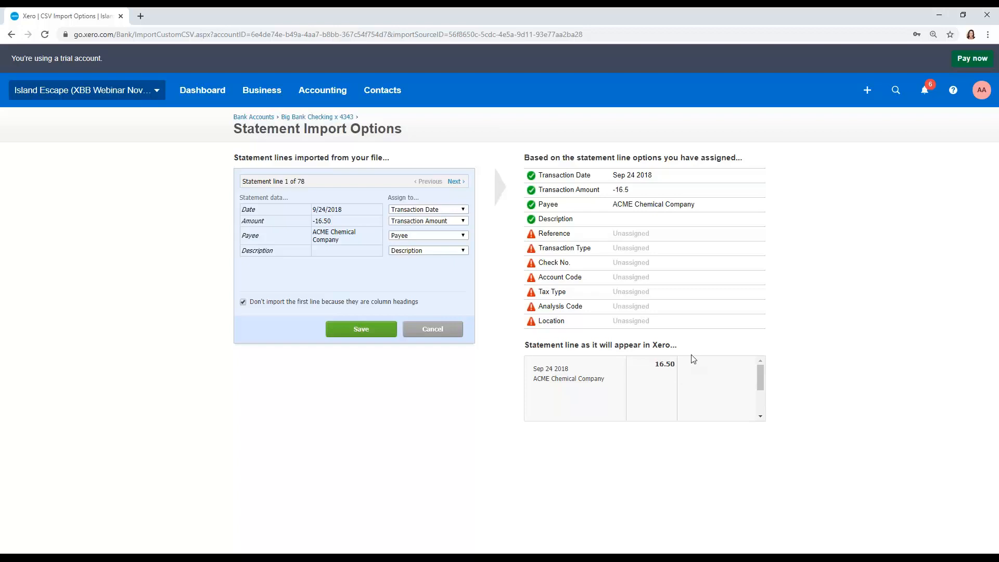
# - Preview the statement lines through line 5, and save the import options to complete the statement import
pyautogui.click(456, 181)
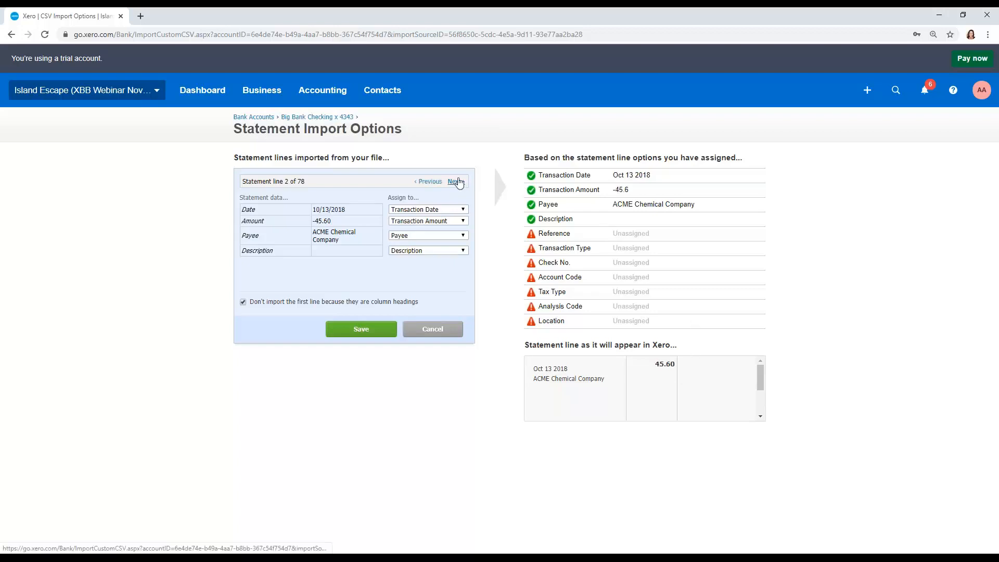
pyautogui.click(455, 181)
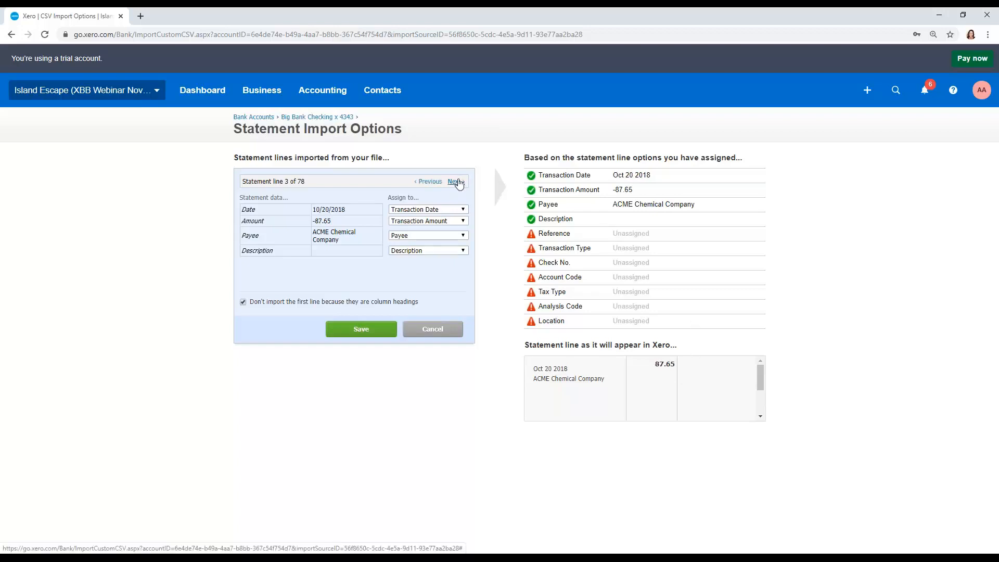
pyautogui.click(455, 182)
pyautogui.click(455, 181)
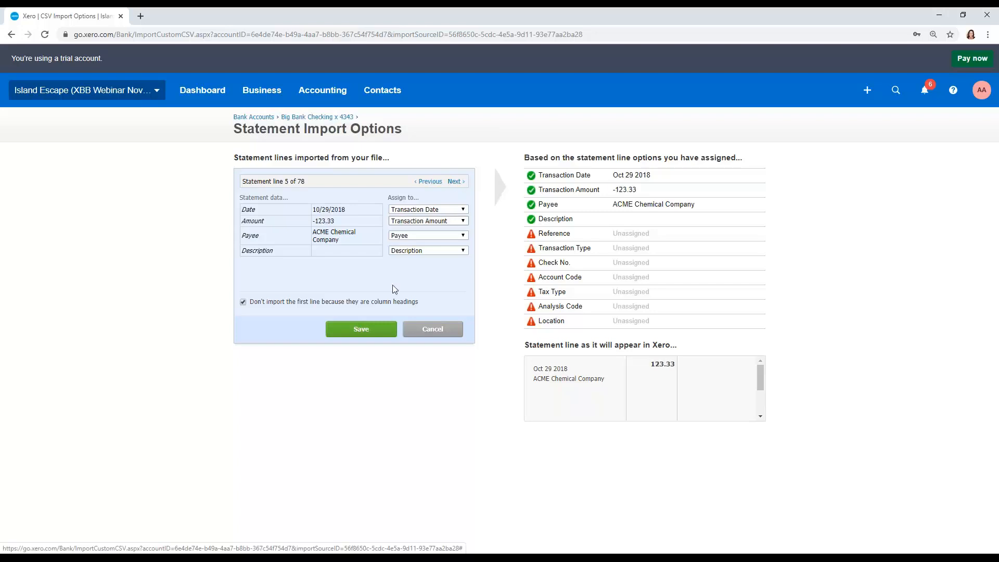
pyautogui.click(361, 329)
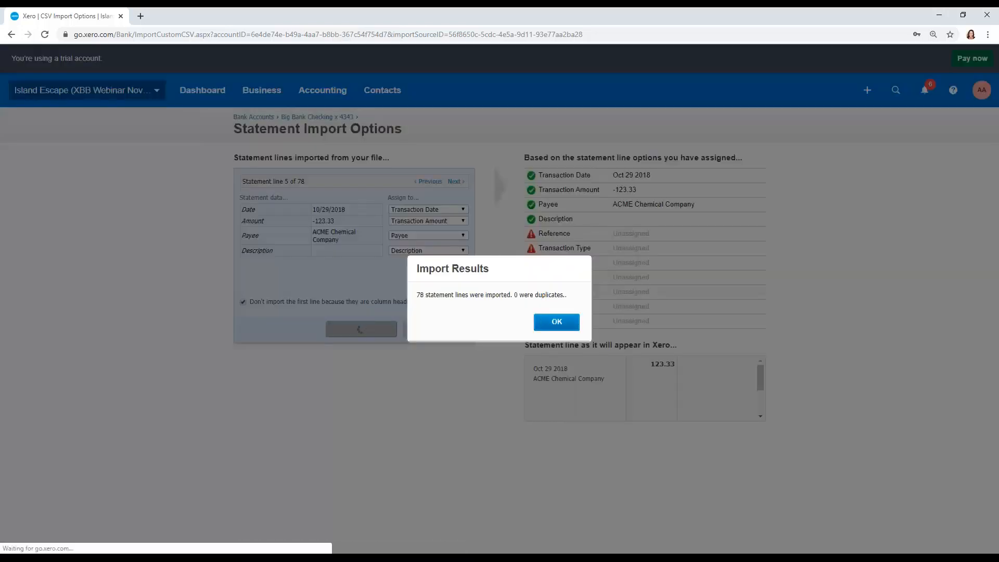
pyautogui.click(556, 322)
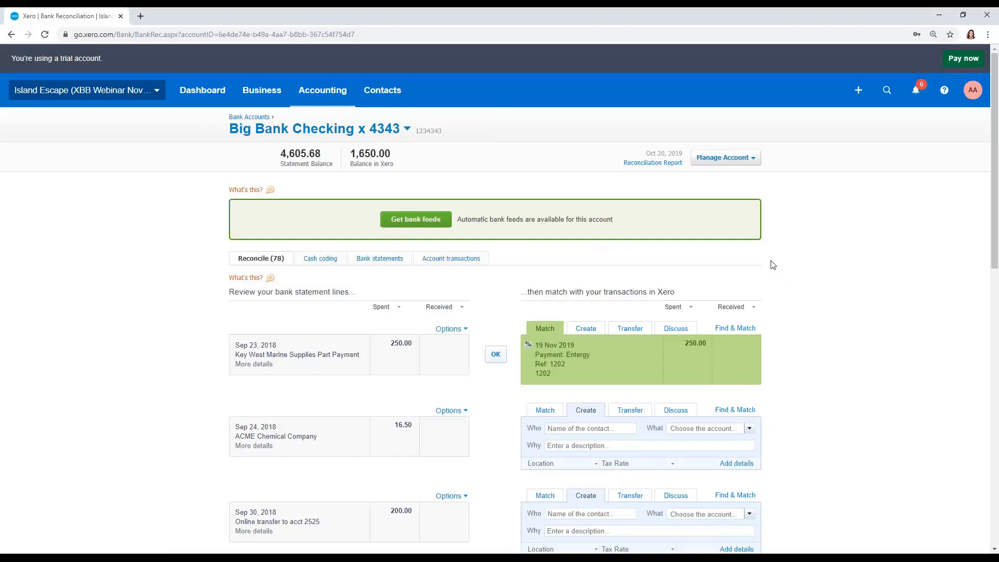
# - Open the Big Bank Savings reconciliation from the dashboard, and switch to the Big Bank Checking account
pyautogui.click(202, 90)
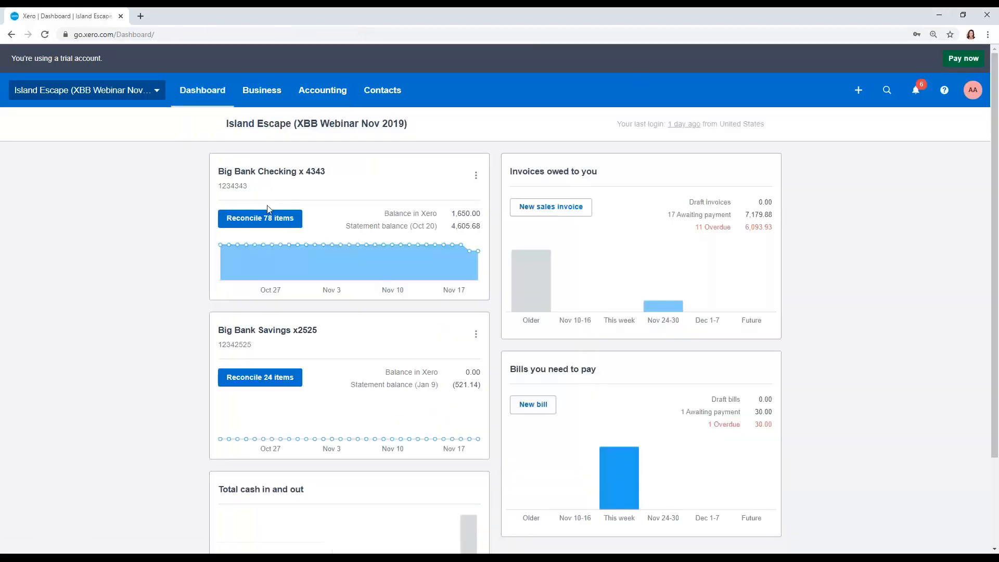
pyautogui.click(290, 385)
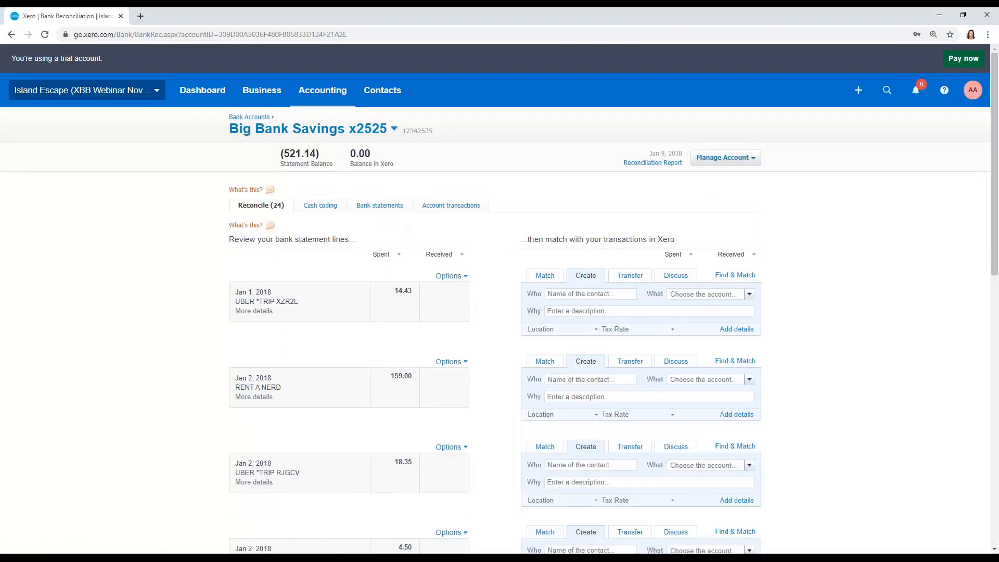
pyautogui.click(374, 128)
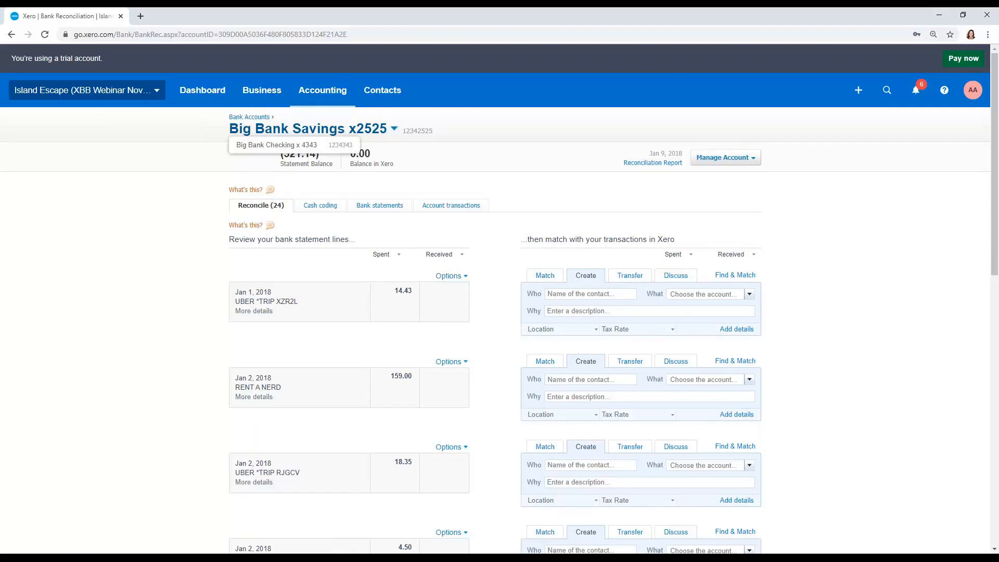
pyautogui.click(300, 145)
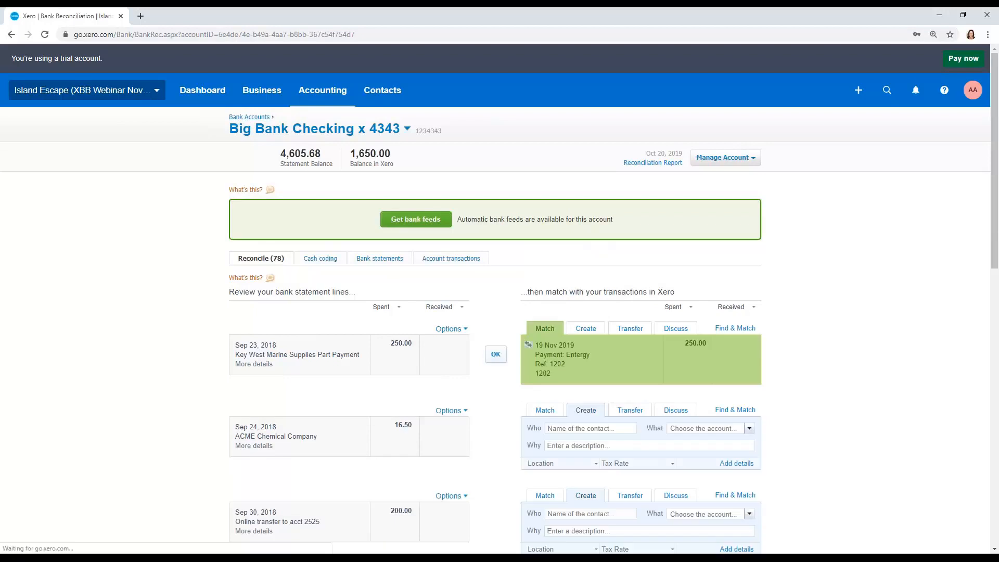
# - Review the checking account's reconcile lines, cash coding grid, imported bank statement lines and account transactions
pyautogui.scroll(-1, 281, 210)
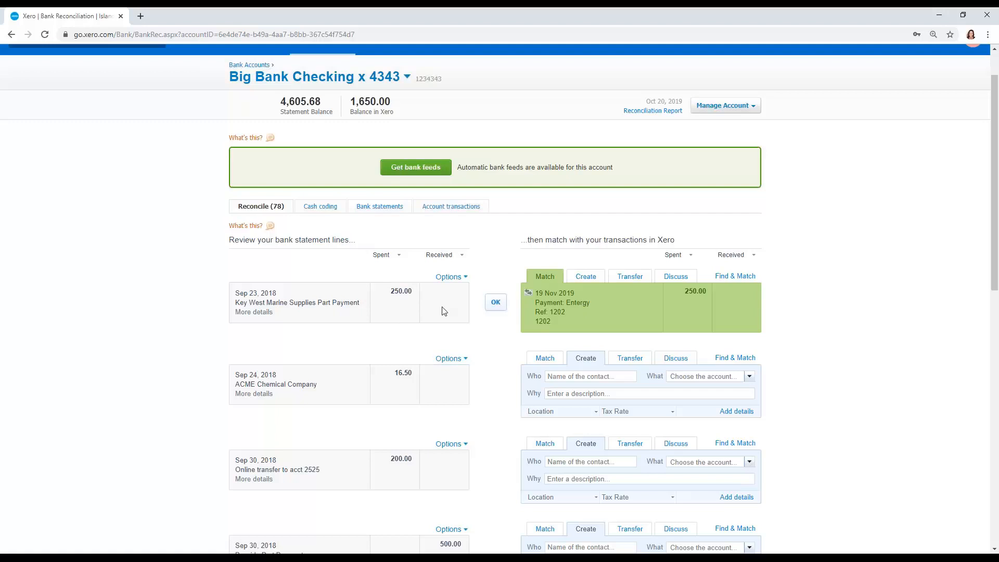
pyautogui.click(328, 207)
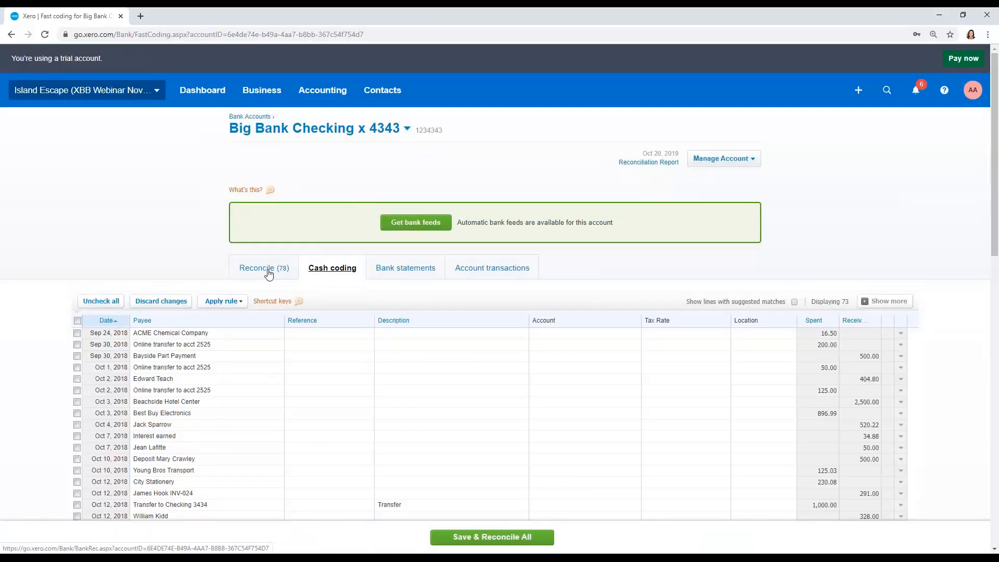
pyautogui.scroll(-2, 269, 274)
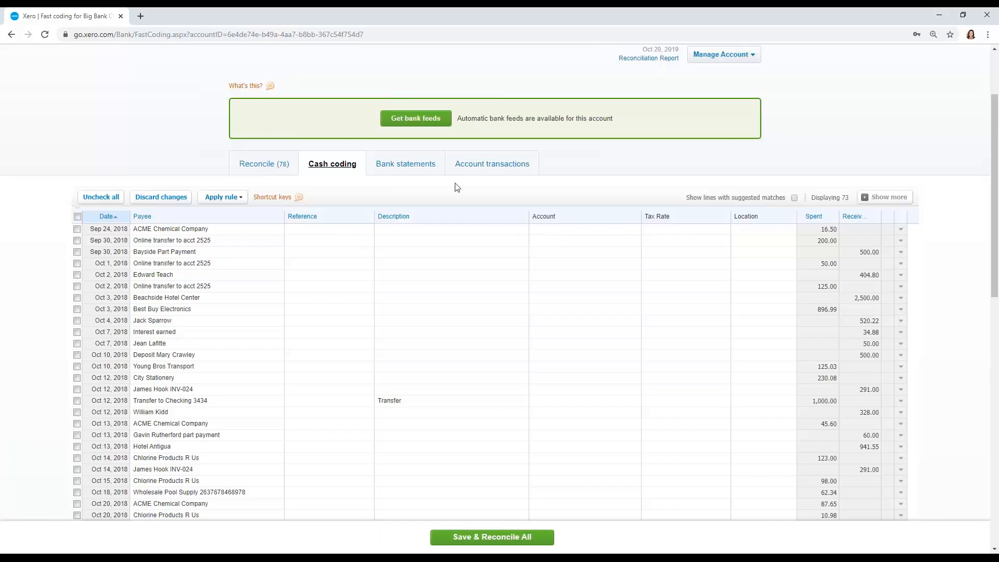
pyautogui.click(415, 169)
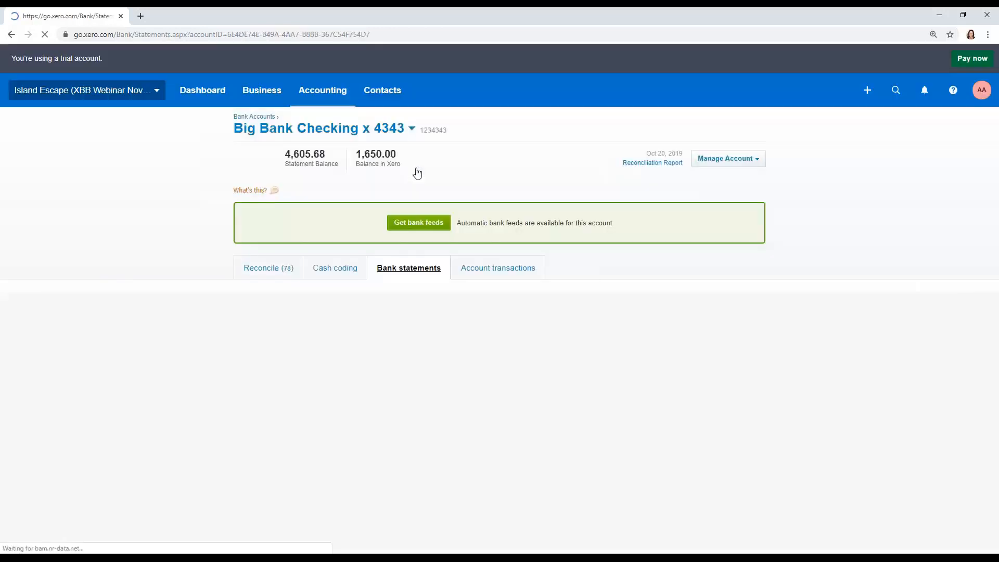
pyautogui.scroll(-2, 498, 266)
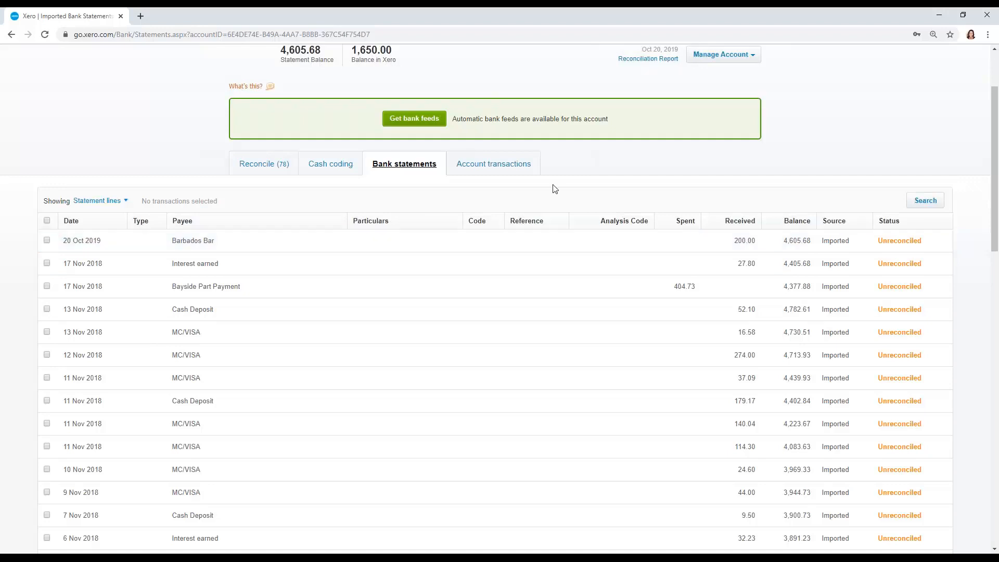
pyautogui.click(504, 173)
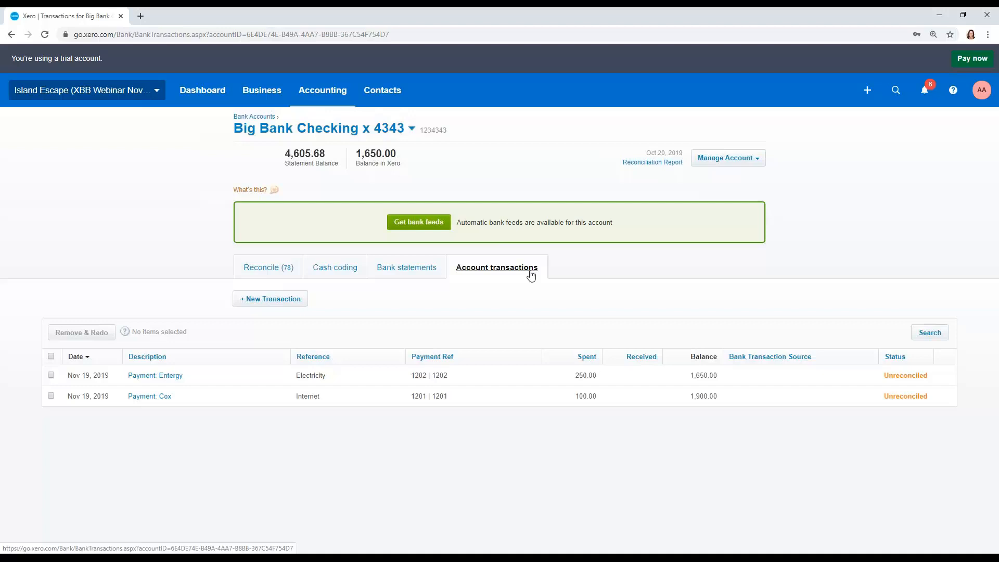
# - Compare the checking account's statement lines and suggested match for reconciling with its recorded account transactions
pyautogui.click(271, 267)
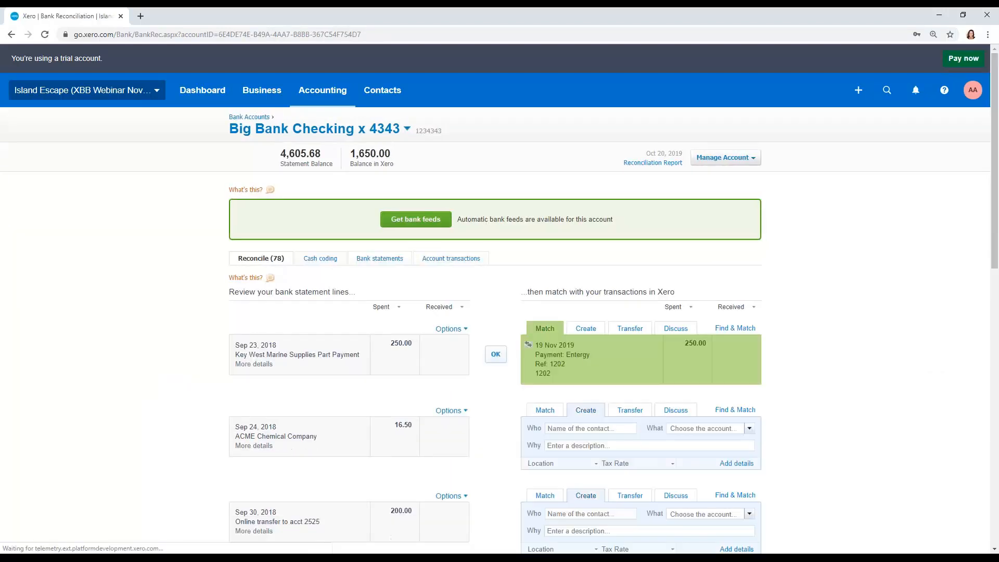
pyautogui.scroll(-1, 495, 299)
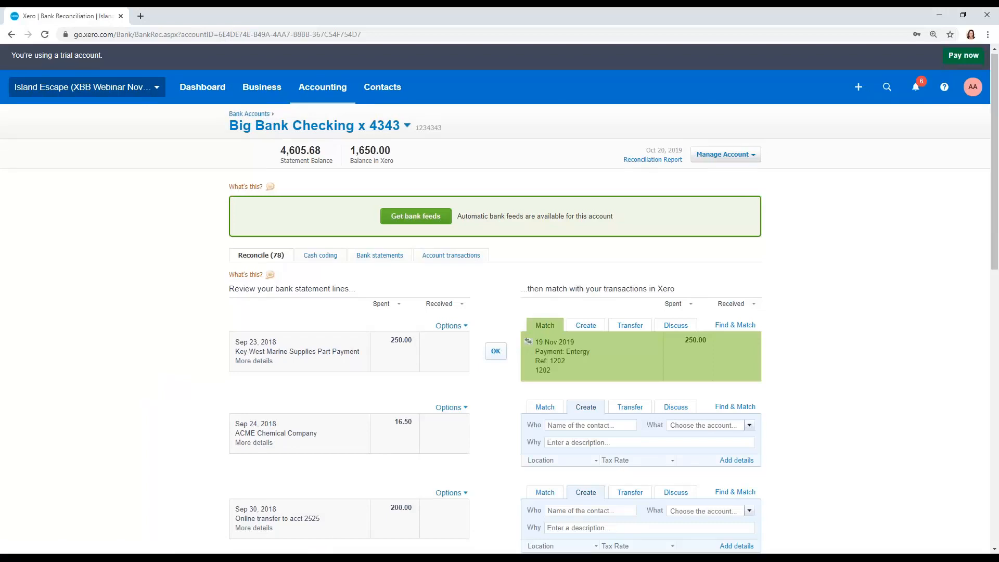
pyautogui.scroll(-3, 679, 268)
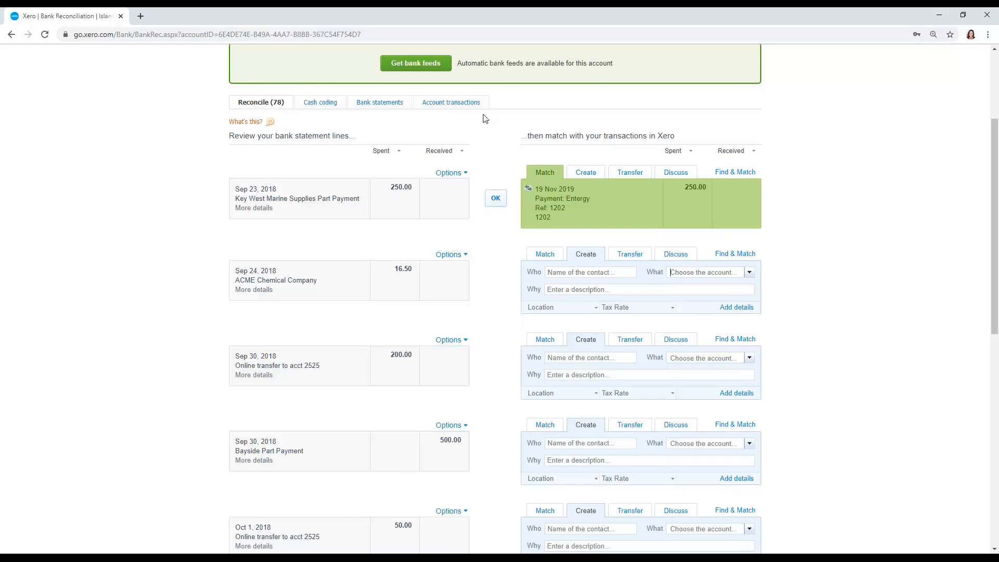
pyautogui.click(458, 102)
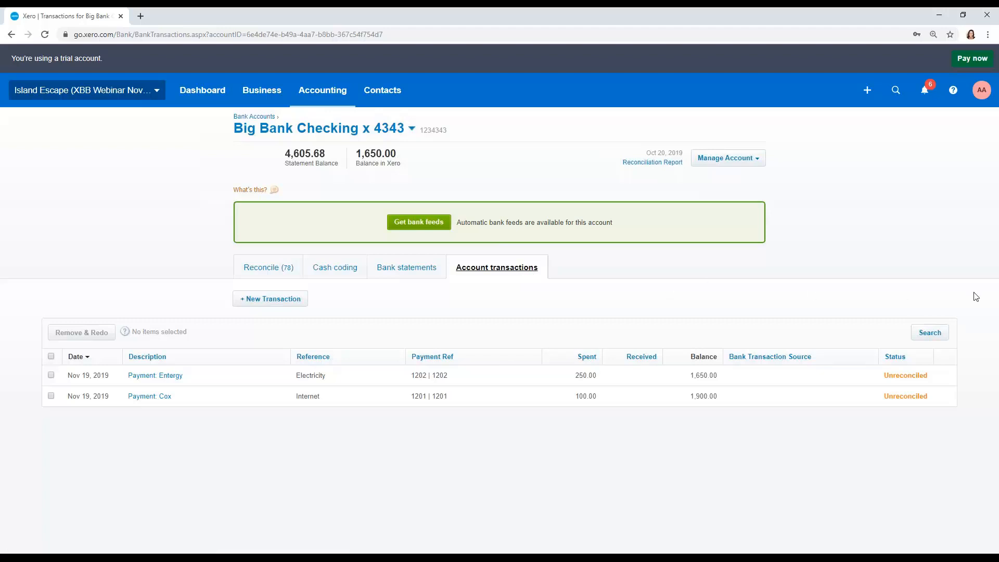
# - Look over the checking account's reconcile list again, and examine its statement lines in the cash coding grid
pyautogui.click(273, 262)
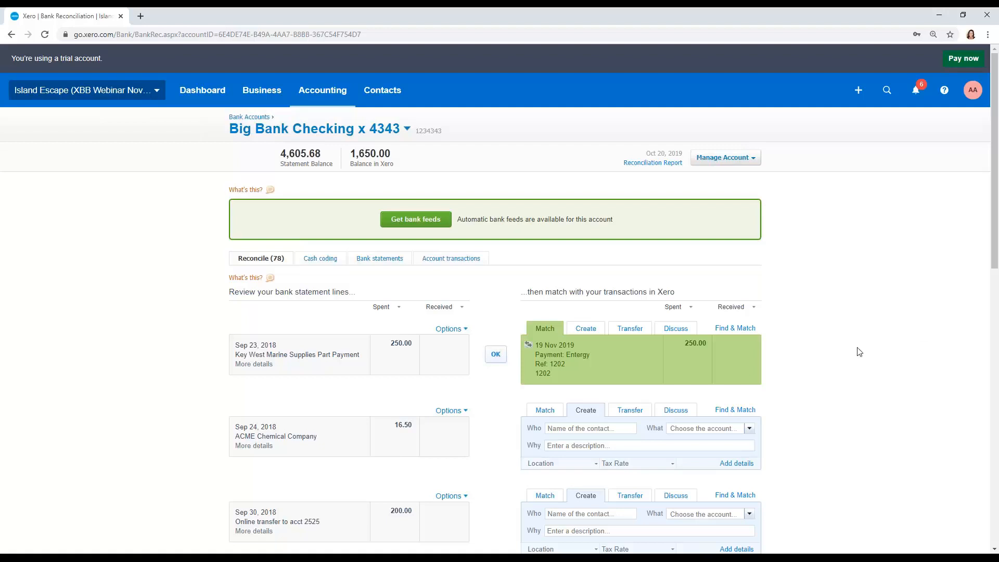
pyautogui.scroll(-1, 864, 340)
pyautogui.scroll(-1, 864, 341)
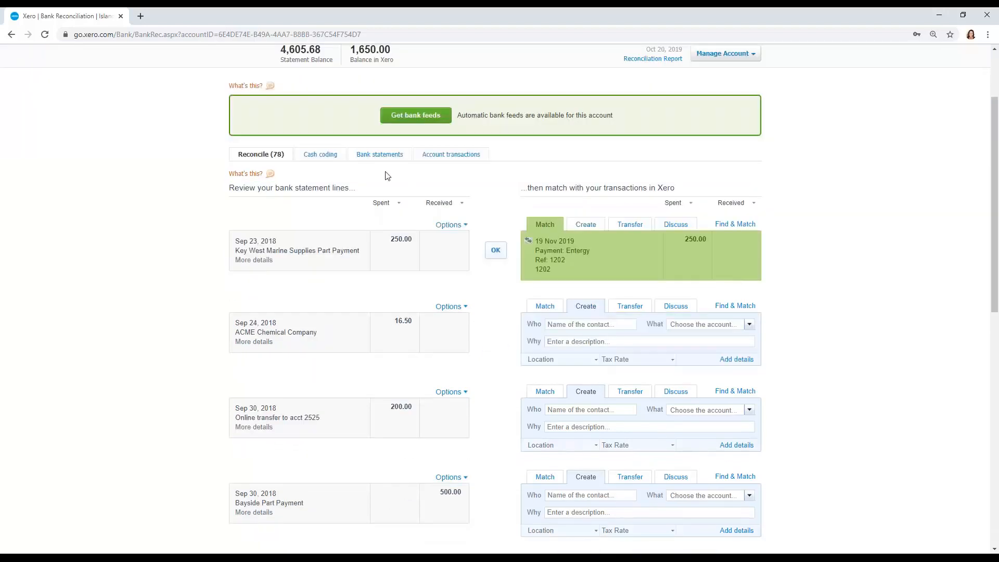
pyautogui.click(321, 155)
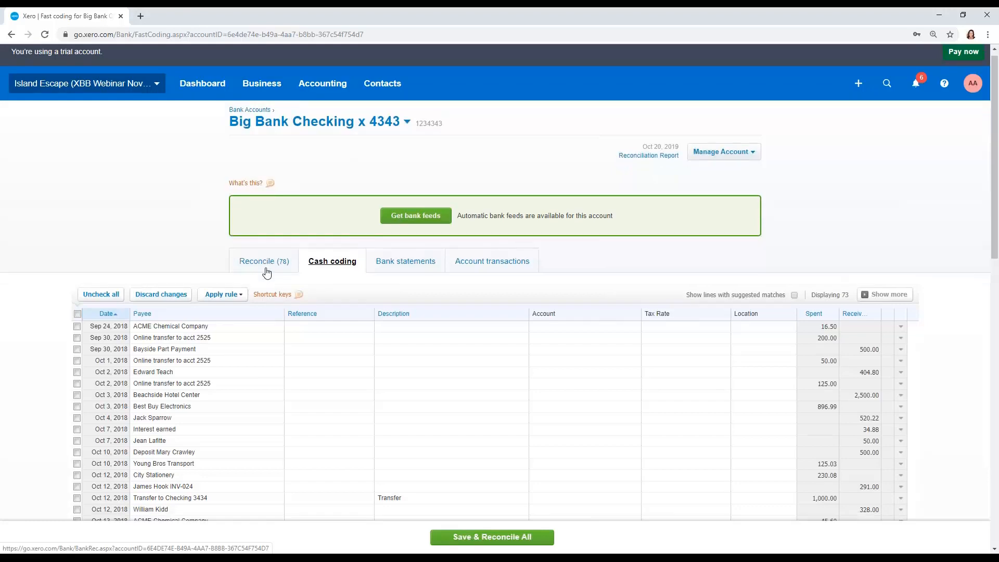
pyautogui.scroll(-1, 267, 272)
pyautogui.scroll(-2, 267, 272)
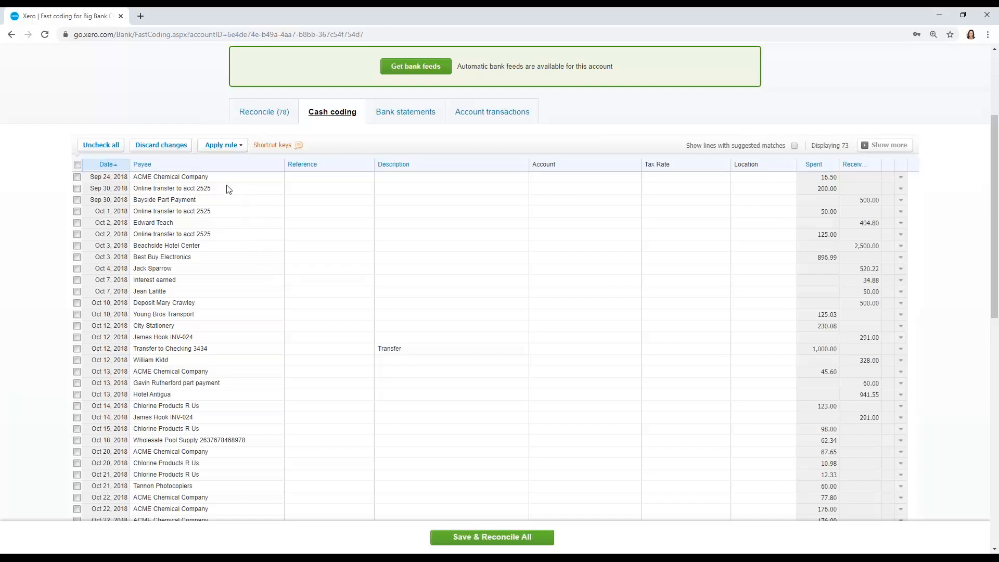
# - Sort the checking account's cash coding lines by payee and look through the grouped statement lines
pyautogui.click(142, 165)
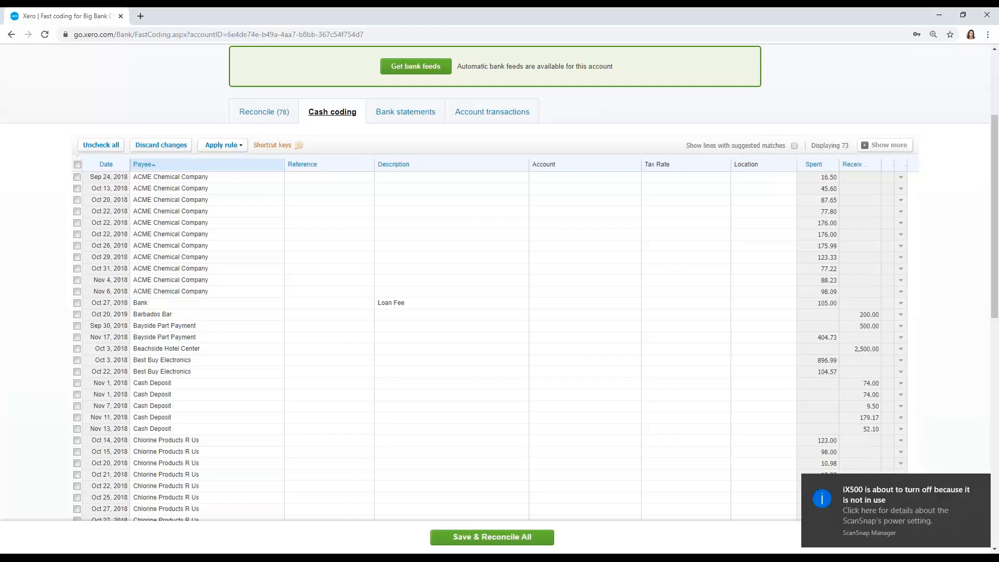
pyautogui.click(977, 484)
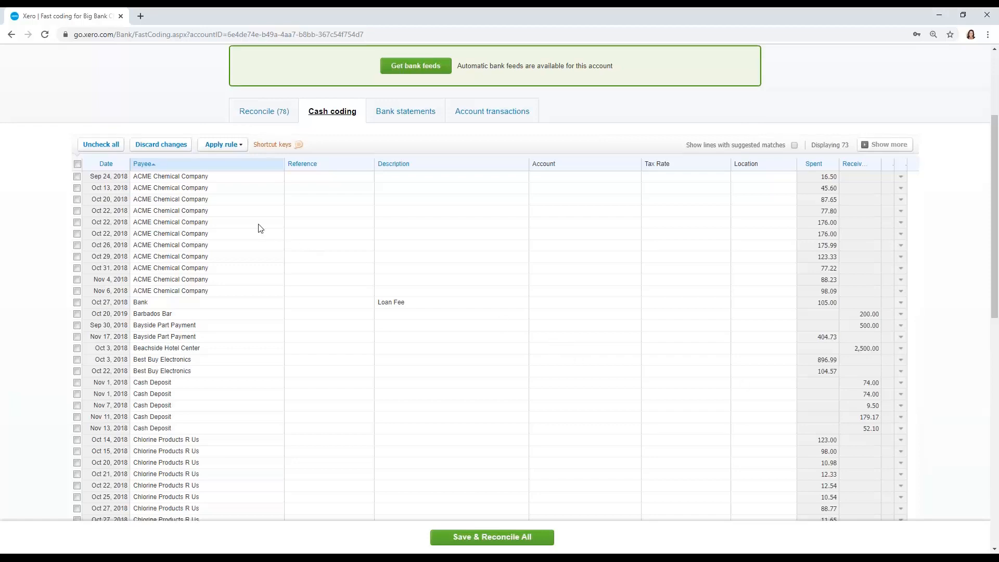
pyautogui.scroll(-5, 260, 229)
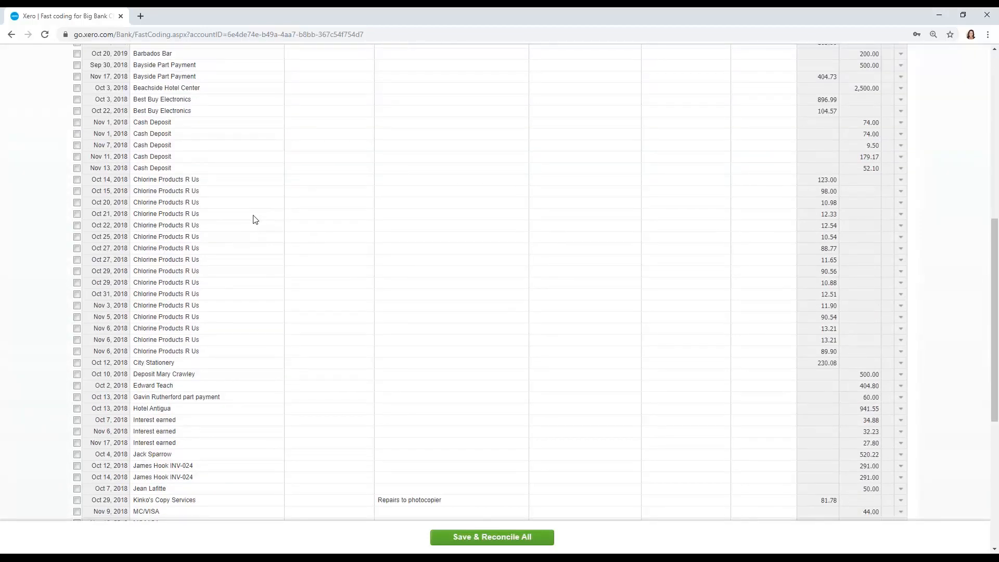
pyautogui.scroll(-6, 255, 219)
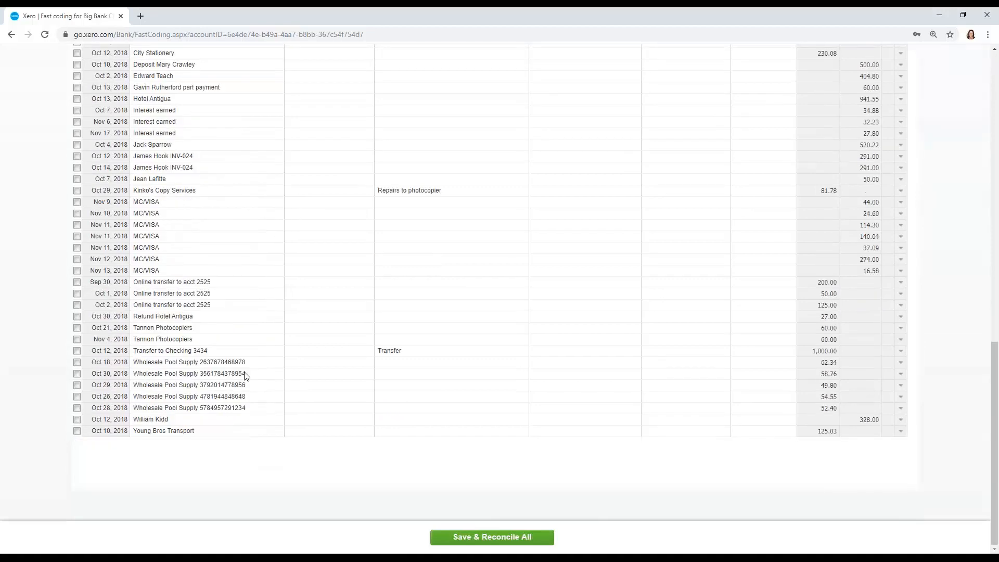
pyautogui.scroll(9, 246, 376)
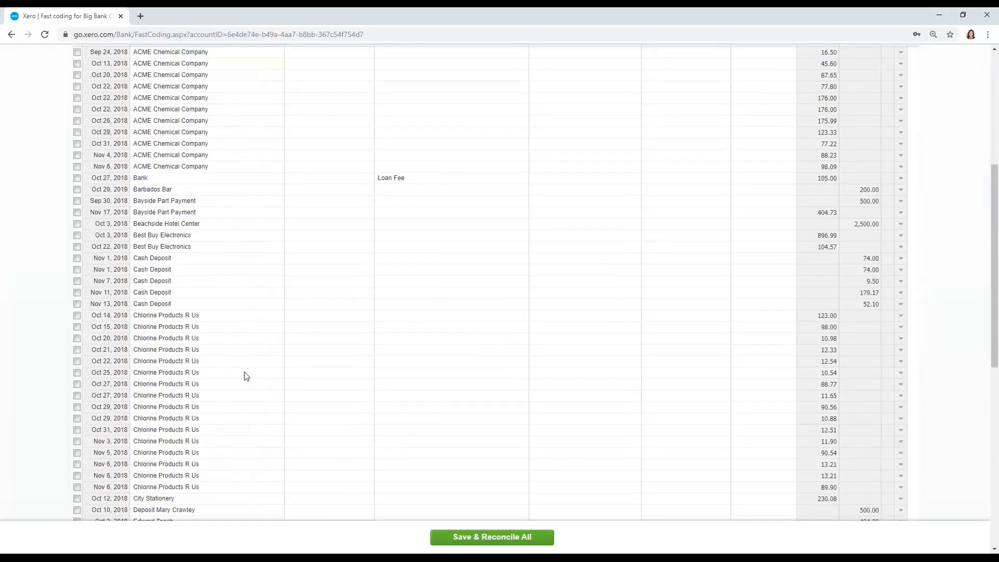
pyautogui.scroll(6, 246, 376)
pyautogui.scroll(-3, 248, 372)
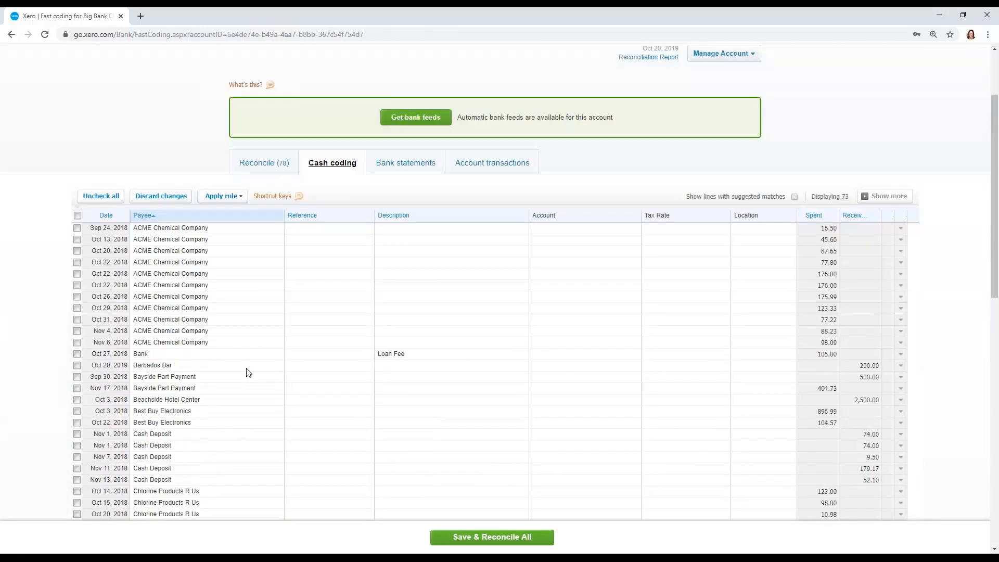
pyautogui.scroll(-1, 248, 372)
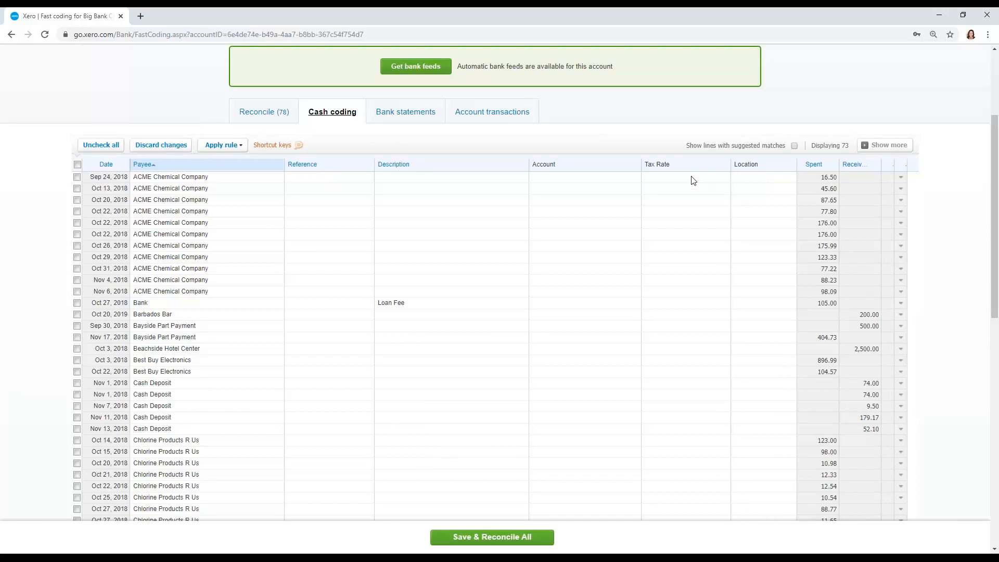
# - Start a bank rule from the Sep 24, 2018 ACME Chemical Company line, matching any condition, with its payee condition set to contains
pyautogui.click(901, 177)
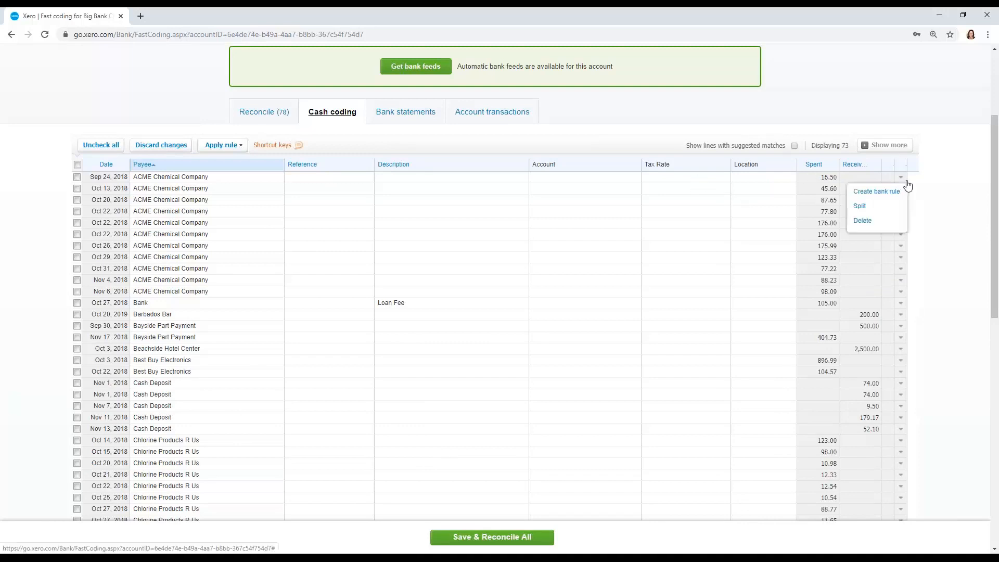
pyautogui.click(890, 190)
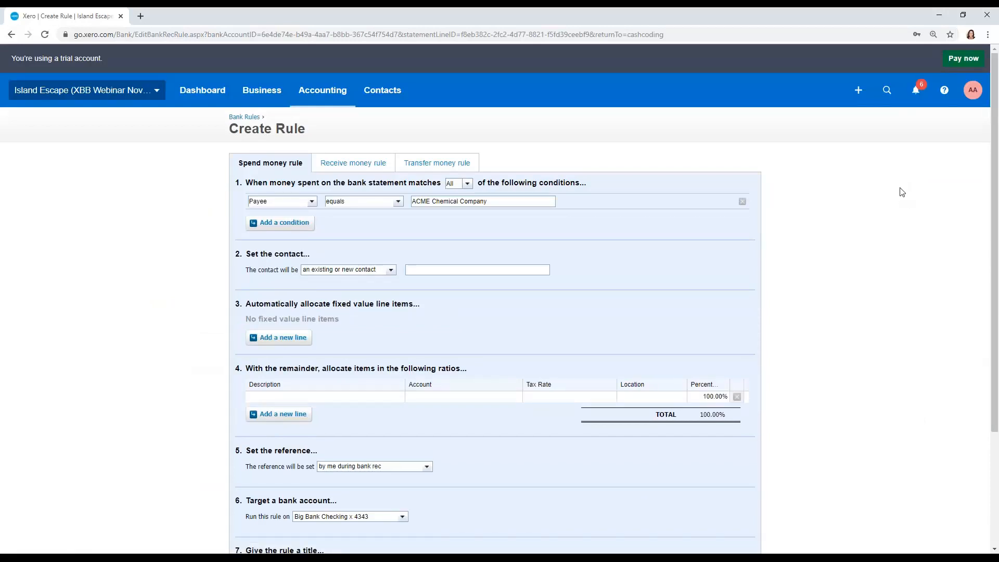
pyautogui.scroll(-1, 902, 192)
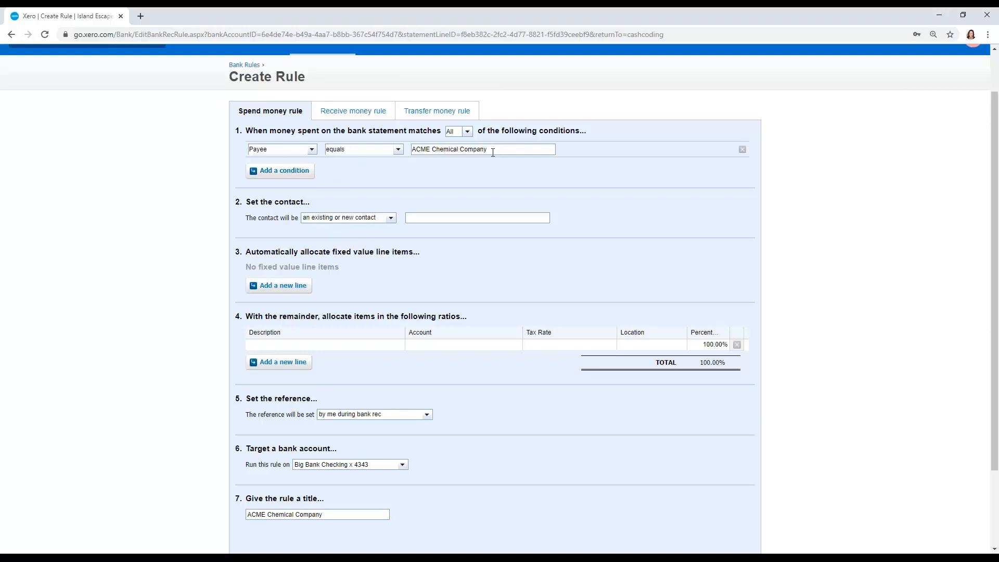
pyautogui.click(398, 149)
pyautogui.click(386, 171)
pyautogui.click(466, 131)
pyautogui.click(454, 153)
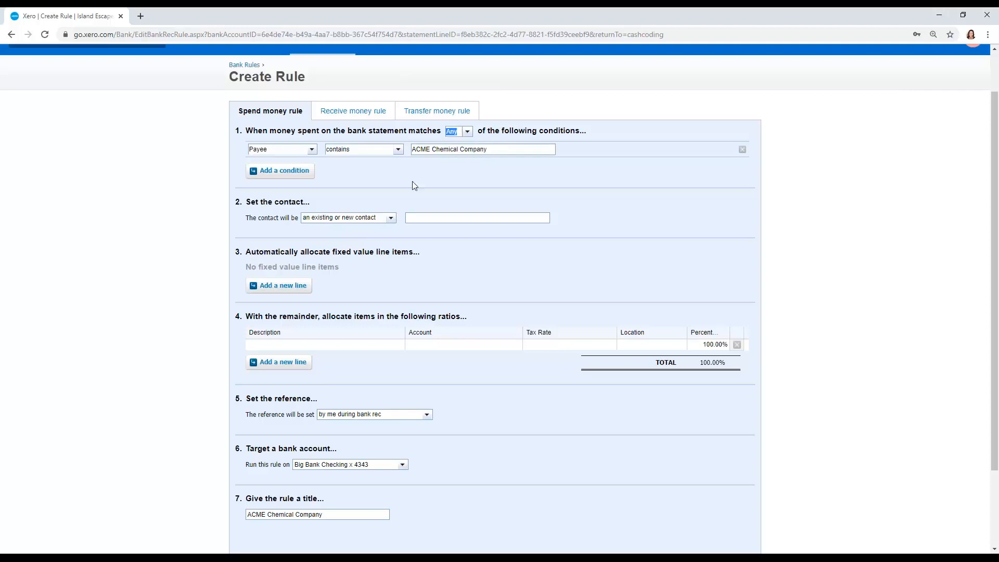
# - Add two more rule conditions: payee contains Wholesale and payee contains Chlorine
pyautogui.click(295, 172)
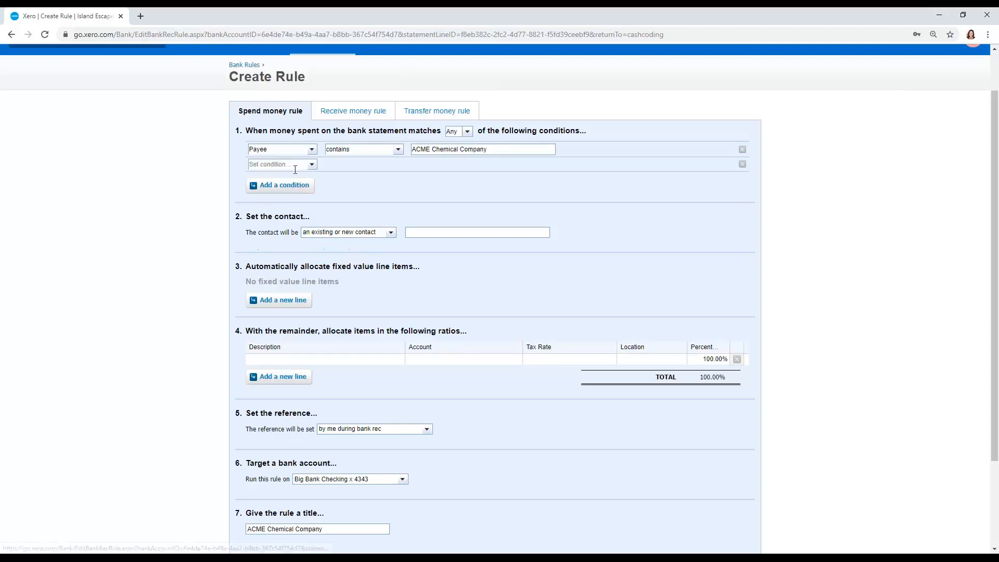
pyautogui.write('Wholesale')
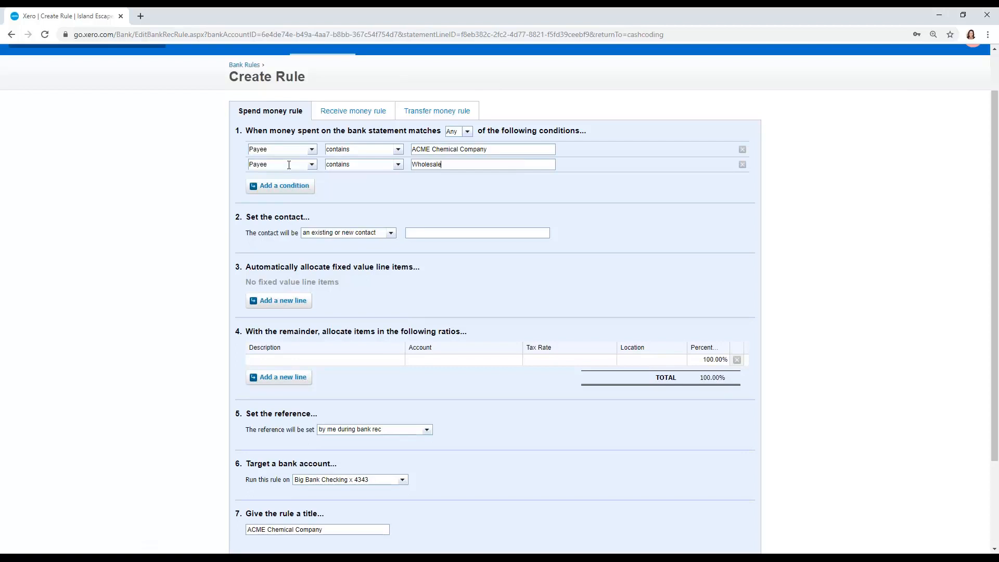
pyautogui.click(264, 186)
pyautogui.click(270, 179)
pyautogui.write('pay')
pyautogui.press('Tab')
pyautogui.press('Tab')
pyautogui.write('Chlorine')
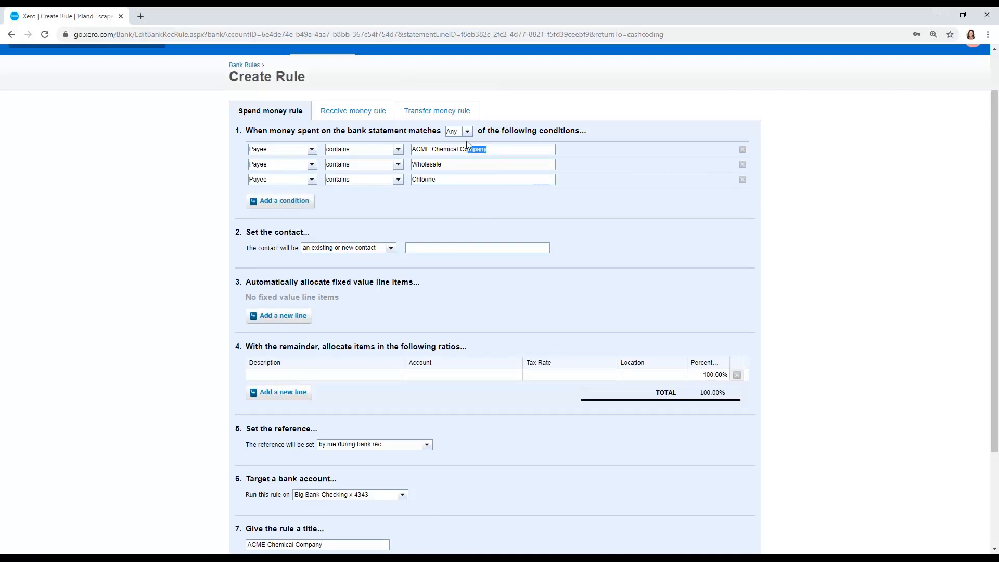
# - Shorten the first condition's value to ACME and set the rule's contact to the Payee from the bank
pyautogui.moveTo(476, 149); pyautogui.dragTo(433, 153)
pyautogui.press('BackSpace')
pyautogui.click(389, 248)
pyautogui.click(383, 269)
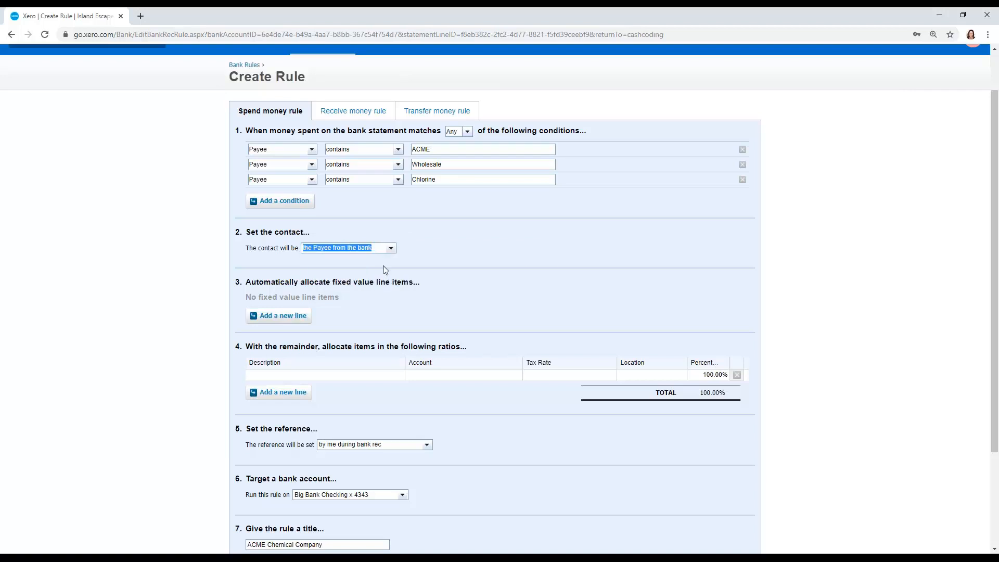
# - Try the existing or new contact and entered during reconciliation options for the rule's contact, and return to the Payee from the bank
pyautogui.click(389, 248)
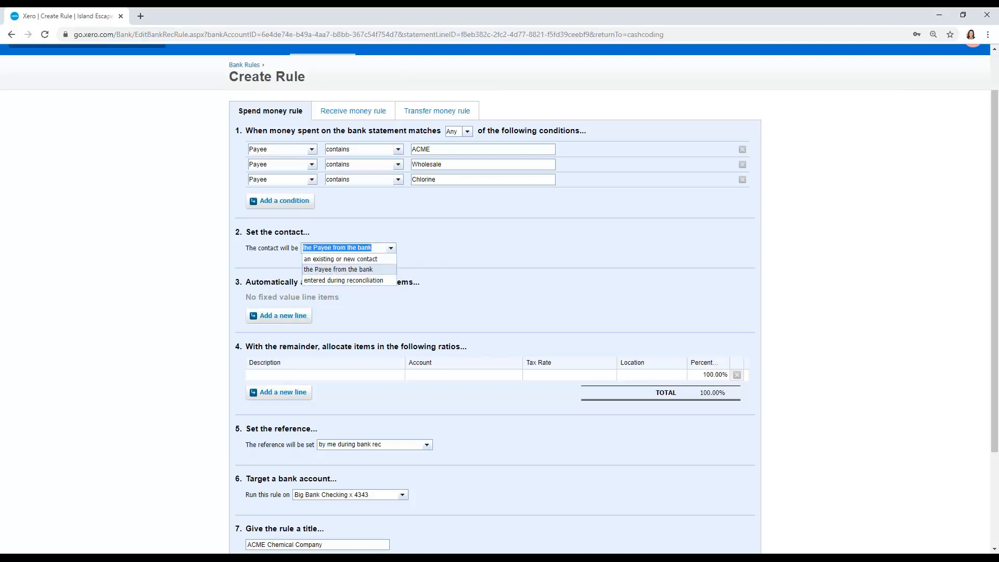
pyautogui.click(341, 259)
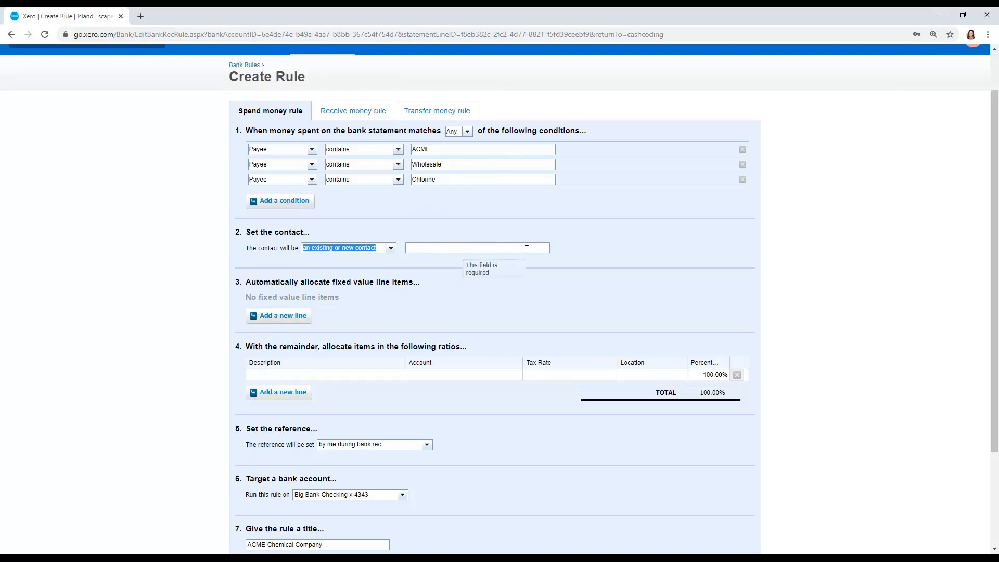
pyautogui.click(390, 248)
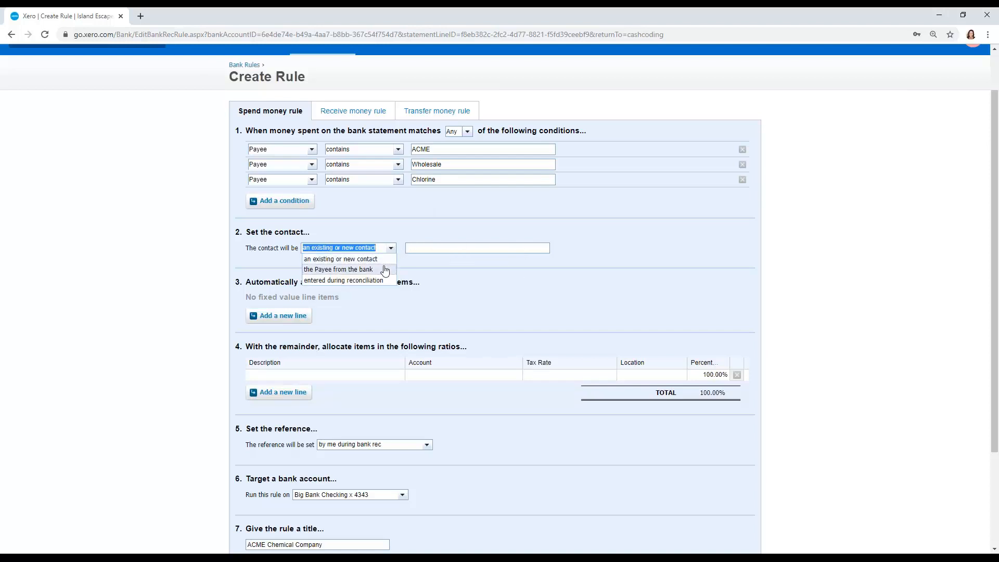
pyautogui.click(384, 270)
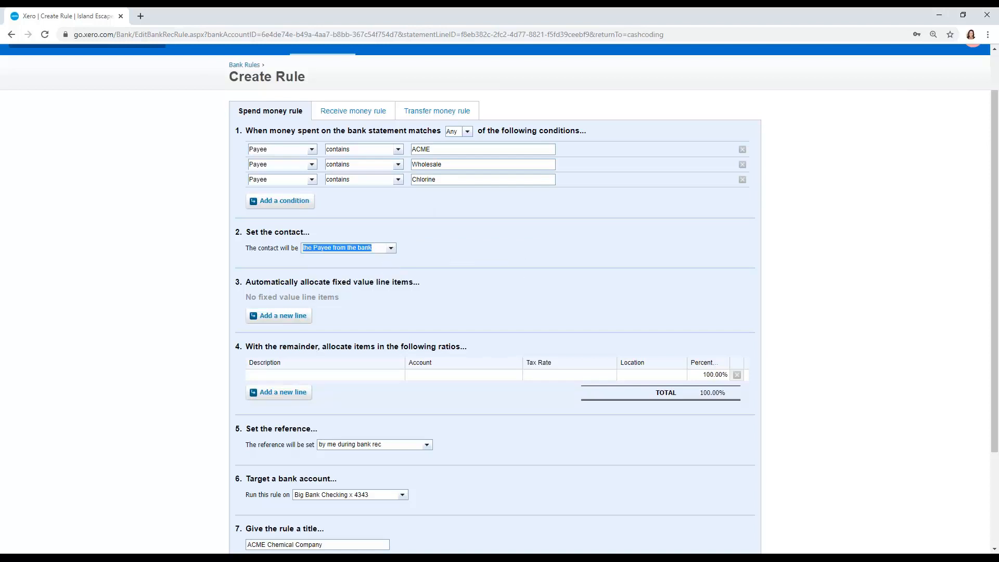
pyautogui.click(390, 249)
pyautogui.click(383, 281)
pyautogui.click(391, 248)
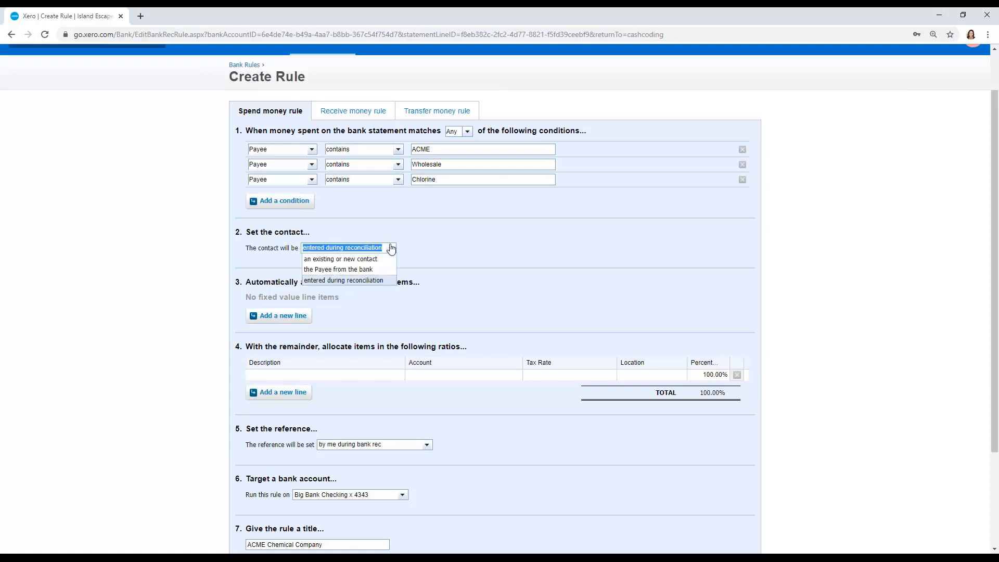
pyautogui.click(372, 269)
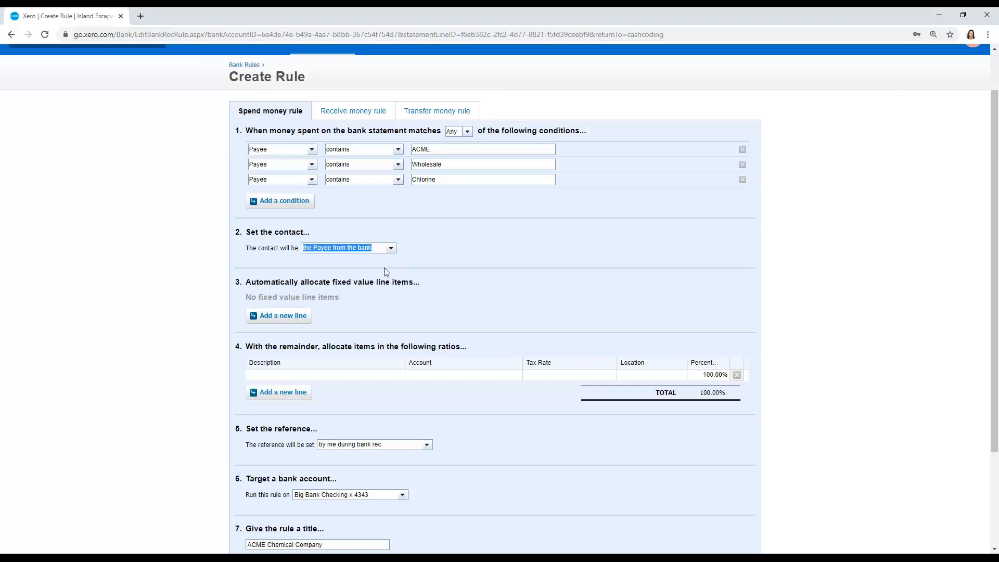
# - Add a second ratio allocation line to the rule and set the first line's account to 4020 - Equipment Sales Revenue
pyautogui.scroll(-1, 384, 268)
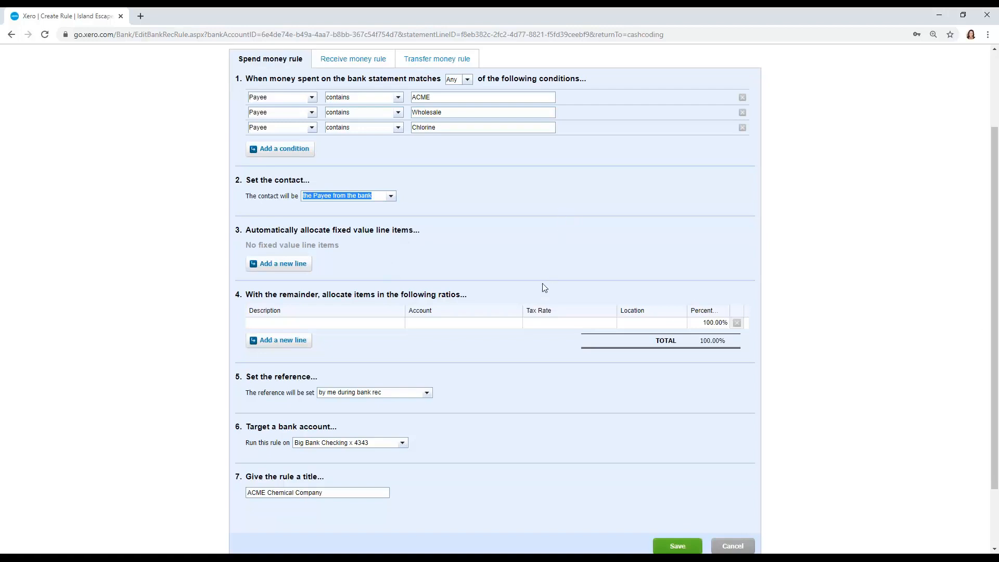
pyautogui.scroll(-1, 543, 287)
pyautogui.scroll(-1, 510, 233)
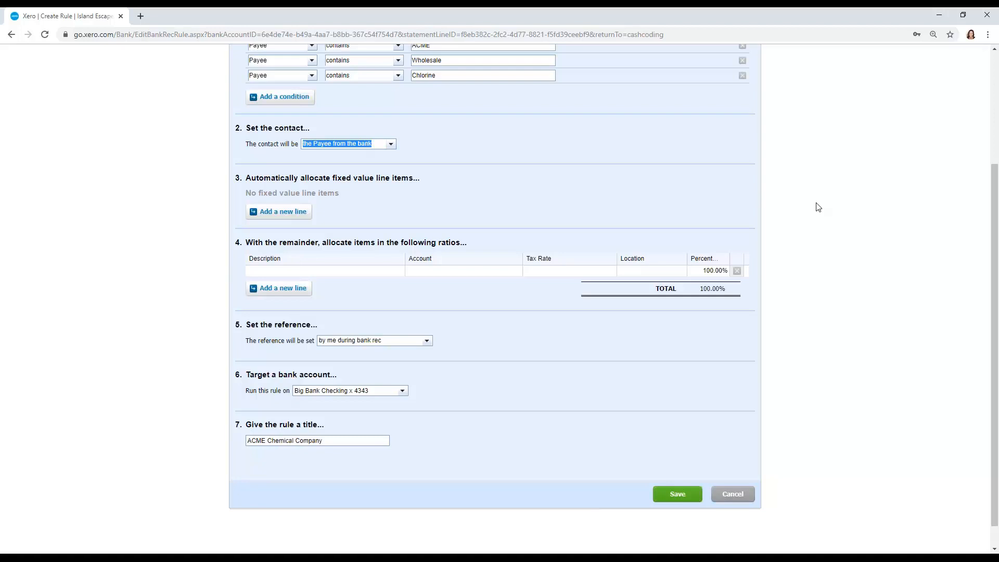
pyautogui.click(383, 286)
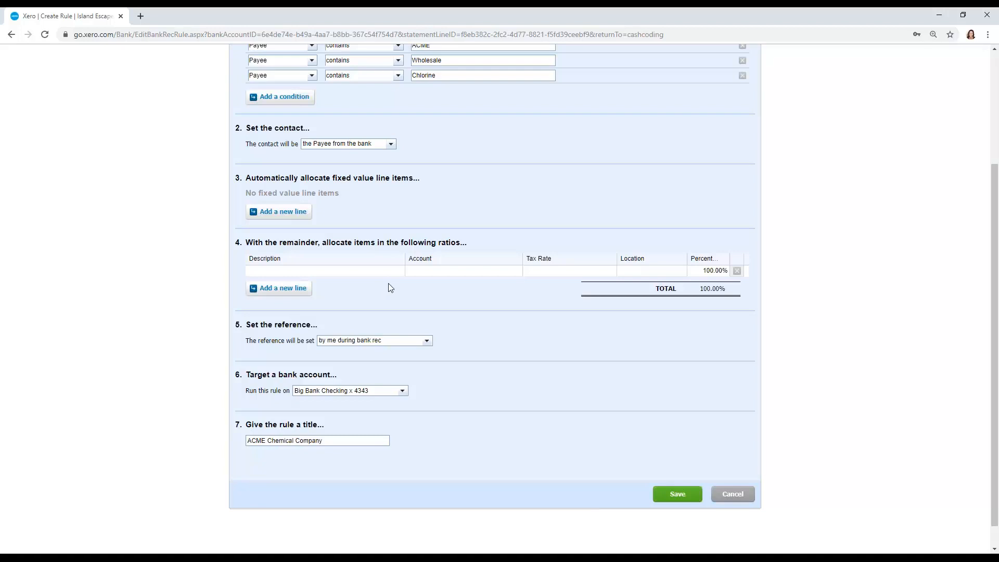
pyautogui.click(306, 289)
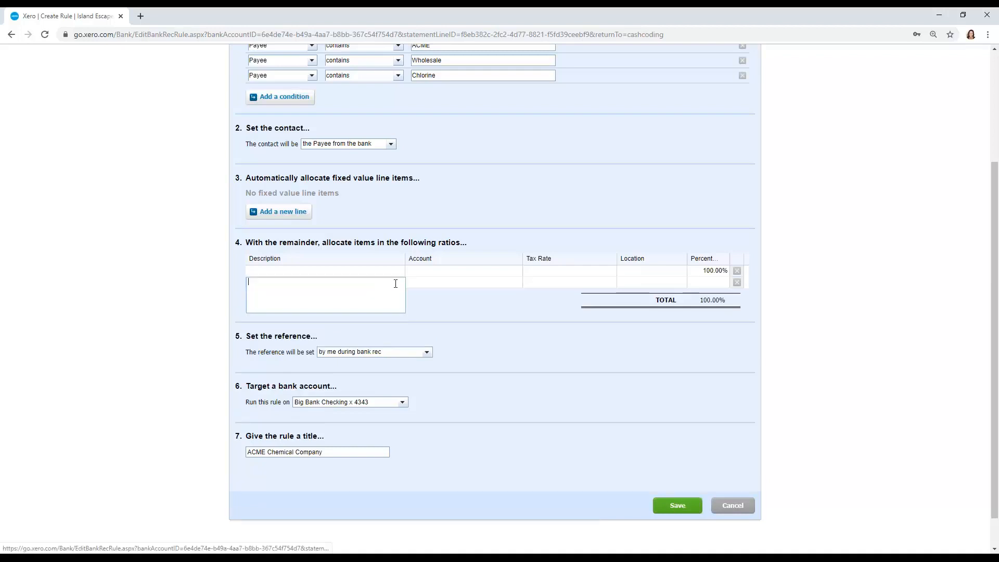
pyautogui.click(591, 275)
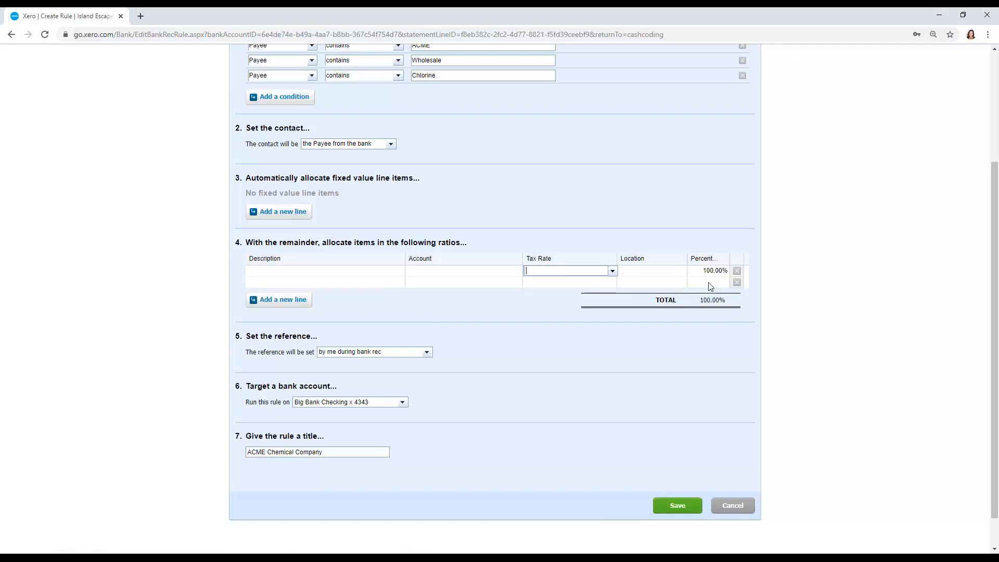
pyautogui.click(494, 270)
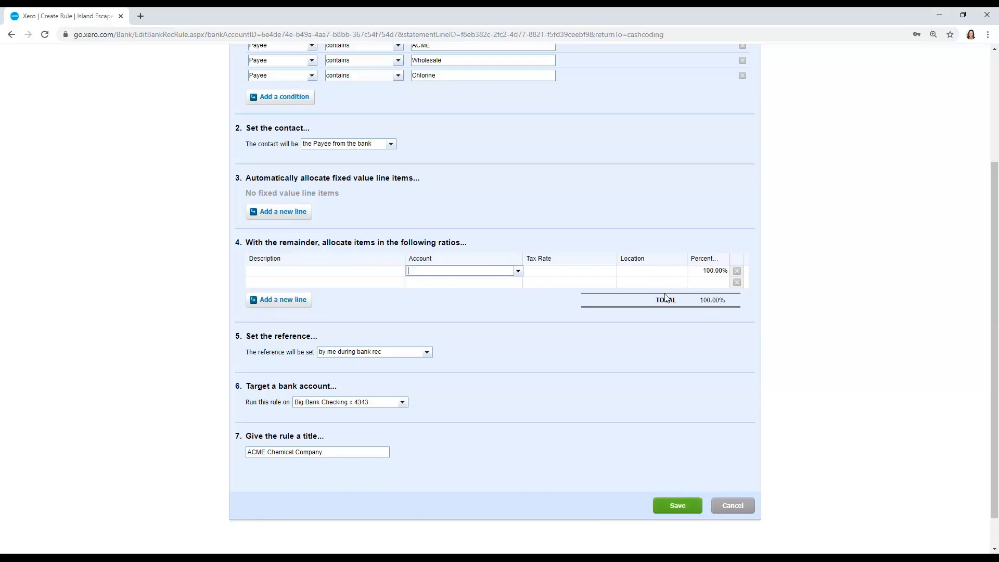
pyautogui.click(980, 513)
pyautogui.write('sales')
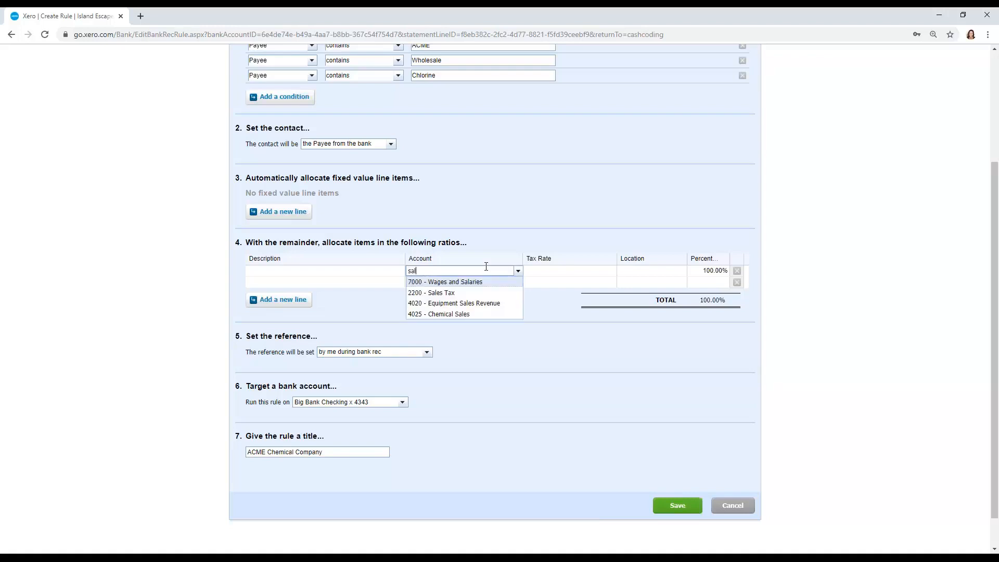
pyautogui.press('Down')
pyautogui.press('Tab')
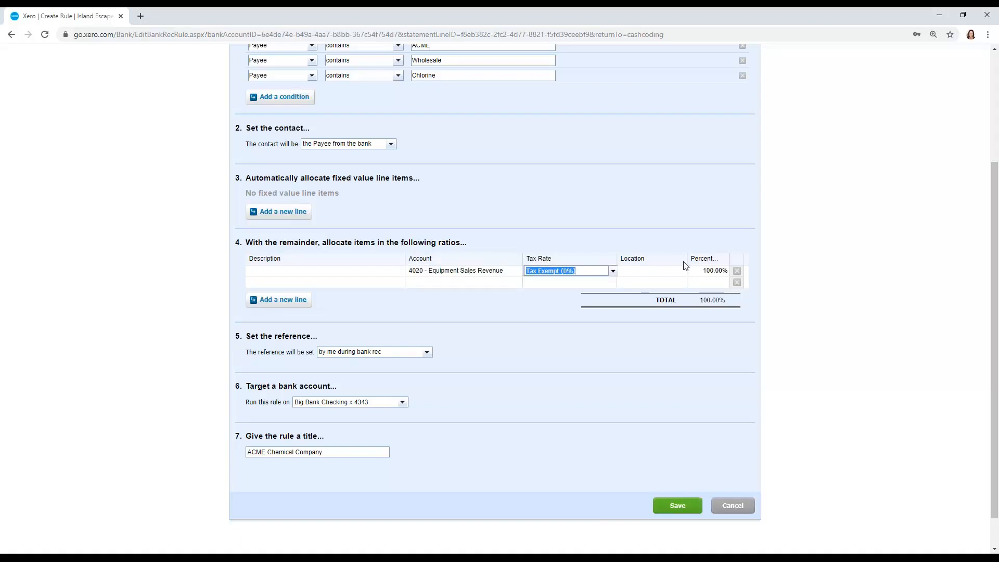
# - Set the Equipment Sales Revenue allocation line's percentage to 103%
pyautogui.click(701, 264)
pyautogui.click(718, 269)
pyautogui.write('103')
pyautogui.press('Tab')
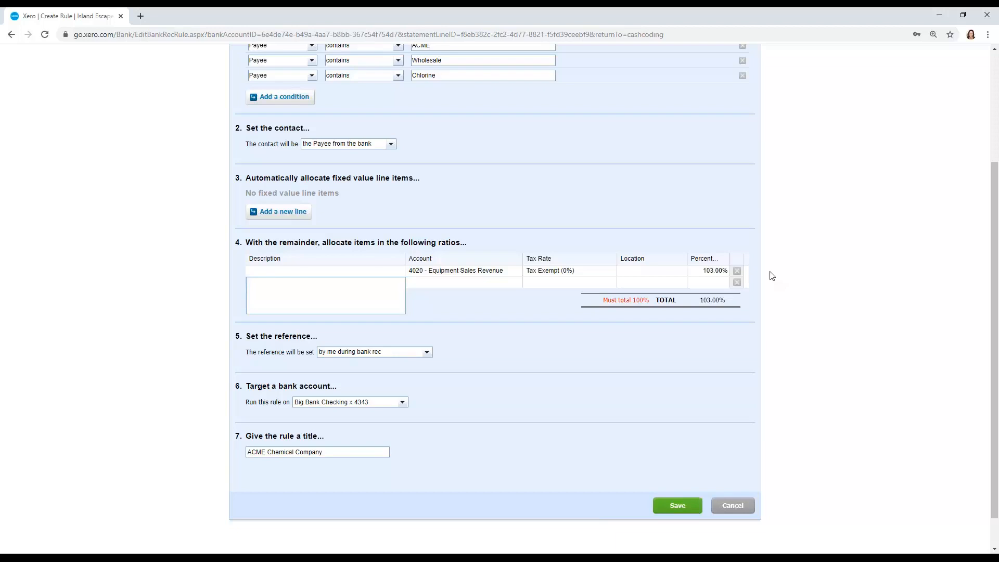
# - Set the second allocation line's account to 6040 - Bank Service Charges with a percentage of -3%
pyautogui.click(501, 283)
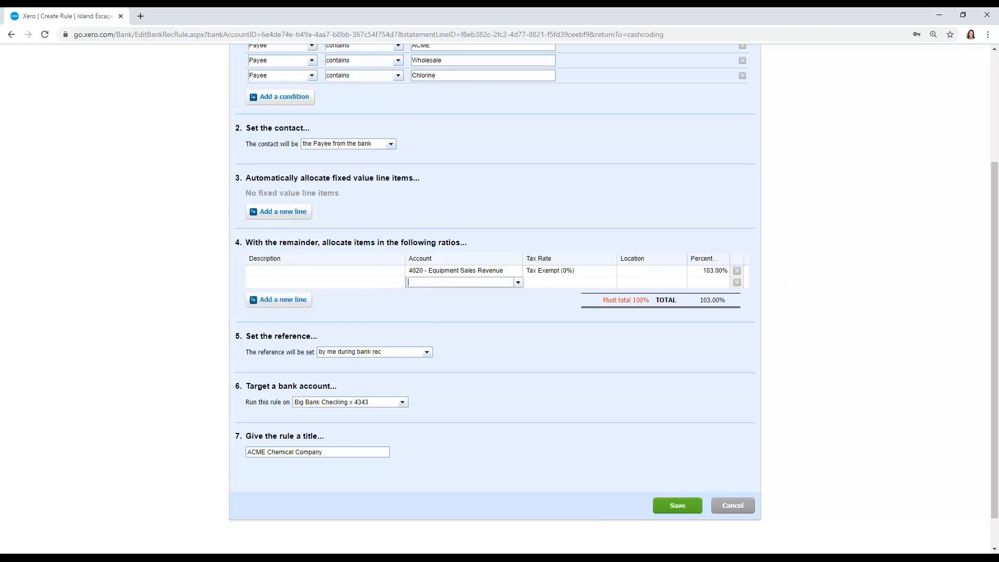
pyautogui.write('ban')
pyautogui.press('Tab')
pyautogui.press('Tab')
pyautogui.press('Tab')
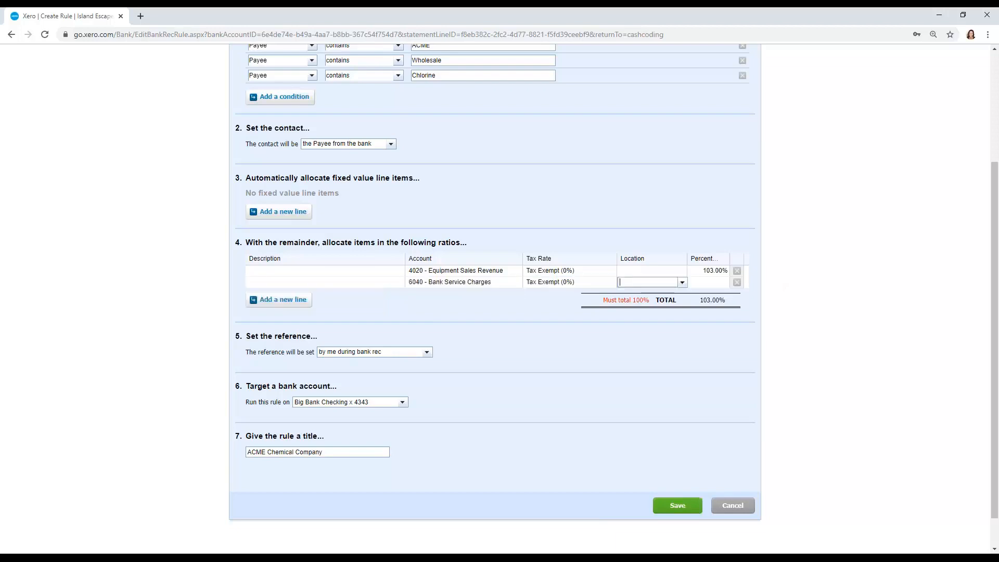
pyautogui.press('Tab')
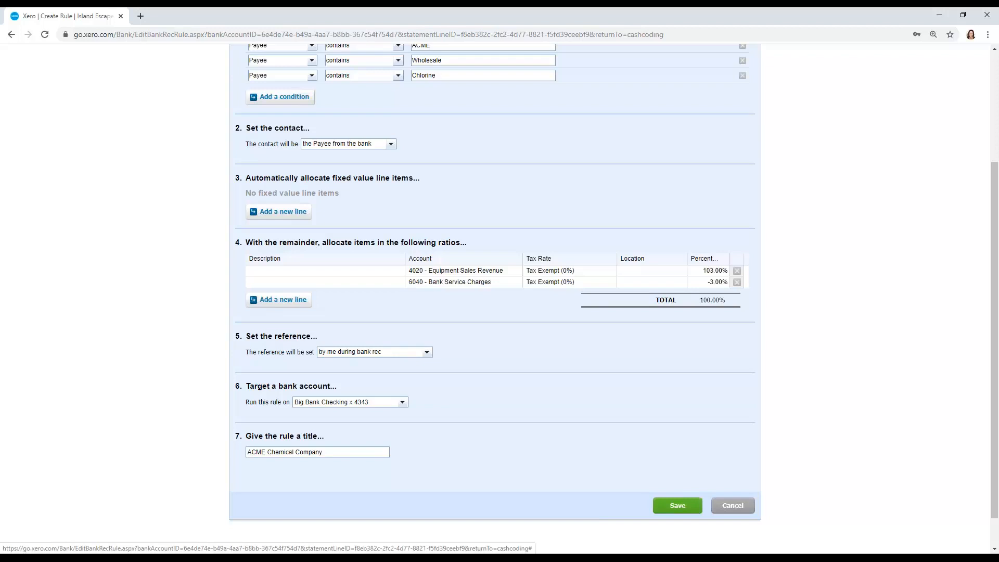
pyautogui.click(489, 282)
pyautogui.click(505, 306)
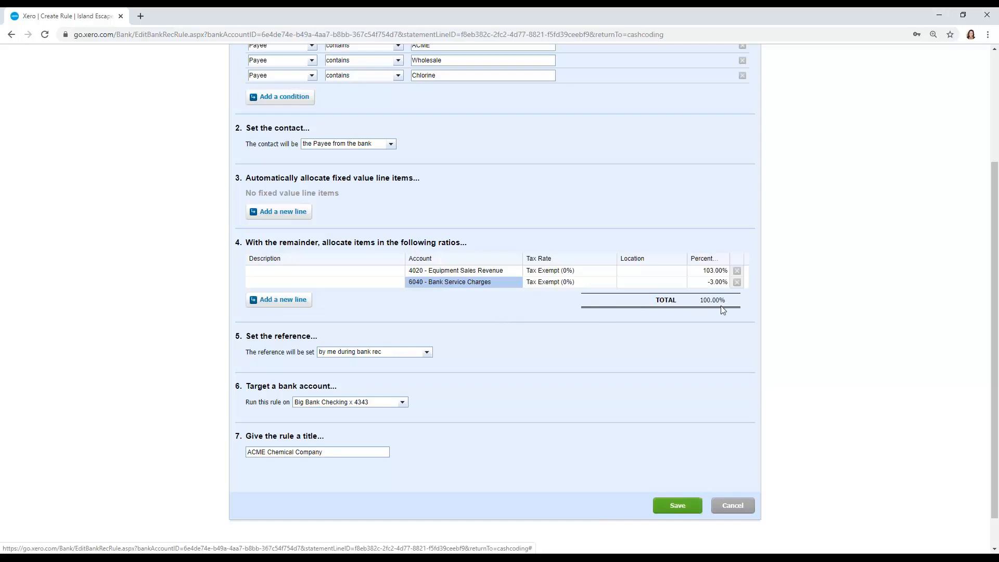
# - Delete the Bank Service Charges allocation line and set the remaining line's percentage to 100%
pyautogui.click(737, 282)
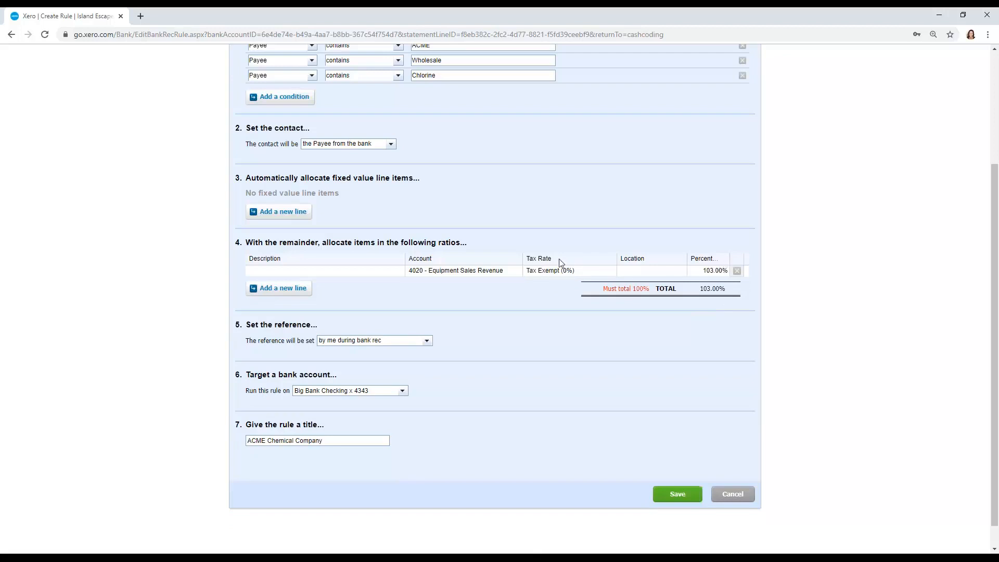
pyautogui.click(713, 271)
pyautogui.press('BackSpace')
pyautogui.write('00')
pyautogui.press('Tab')
# - Set the remaining allocation line's account to 5000 - Cost of Goods Sold- Chemicals
pyautogui.click(491, 269)
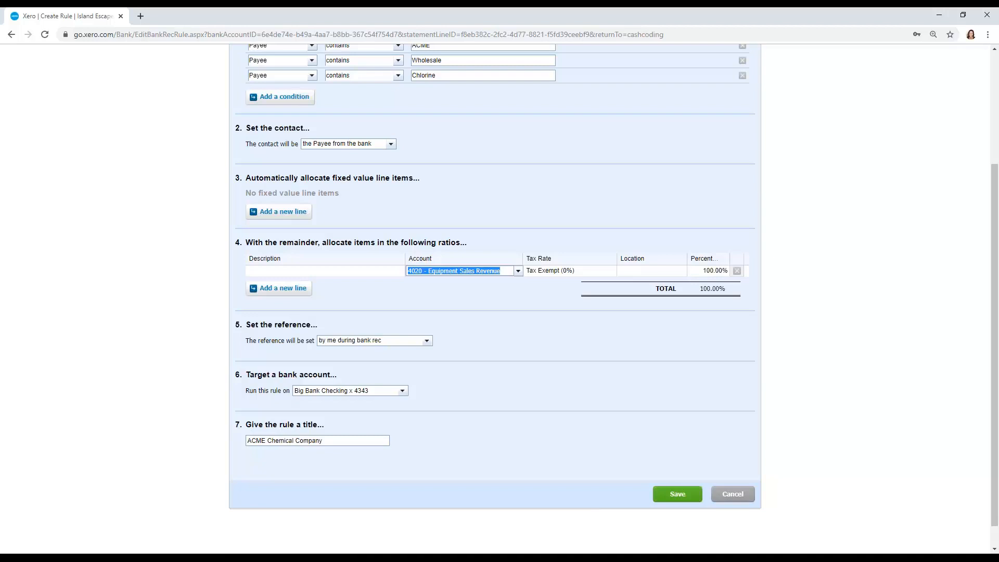
pyautogui.write('cost')
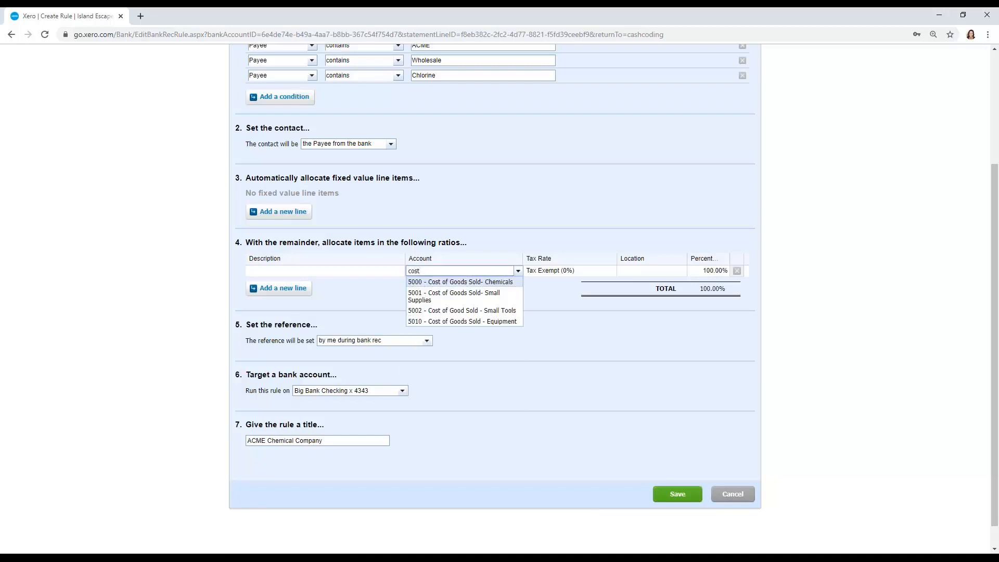
pyautogui.press('Return')
pyautogui.scroll(1, 450, 276)
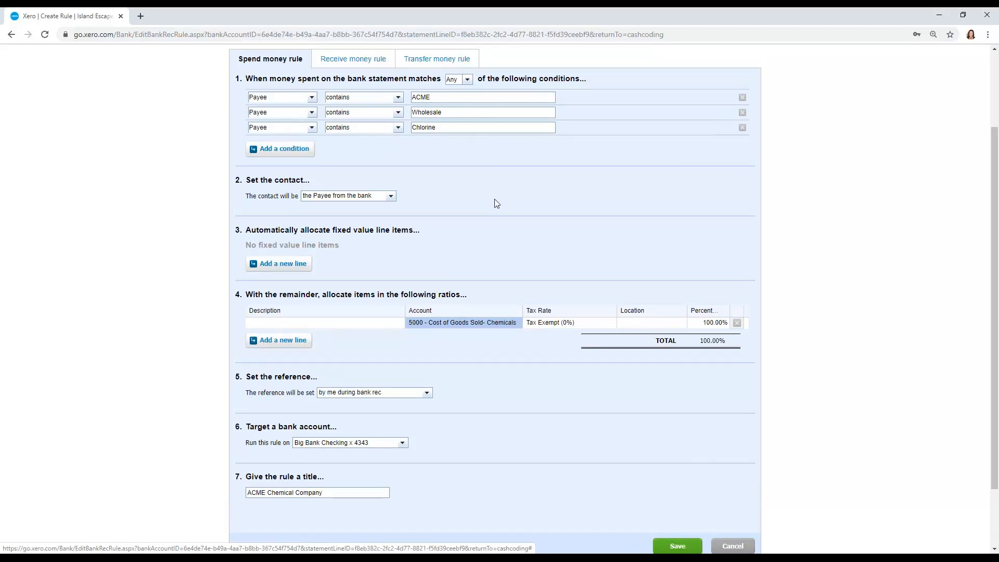
pyautogui.scroll(-1, 495, 203)
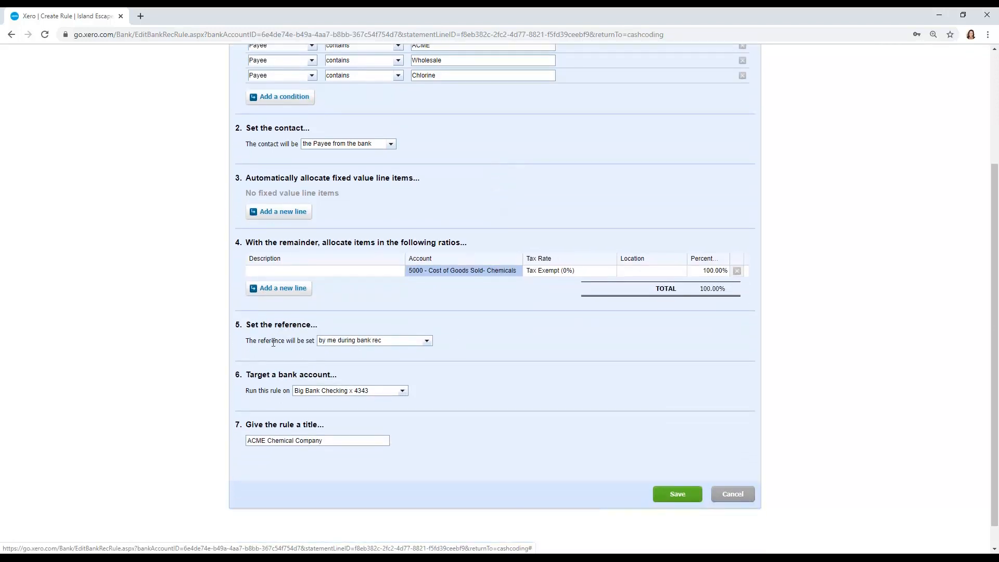
# - Set the rule's reference to be taken from the Description
pyautogui.click(428, 341)
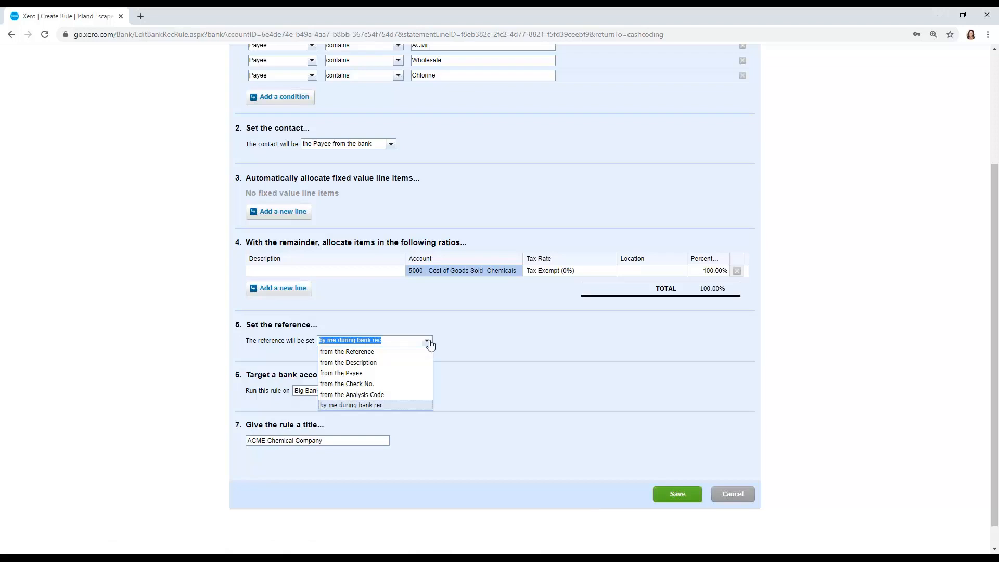
pyautogui.click(424, 352)
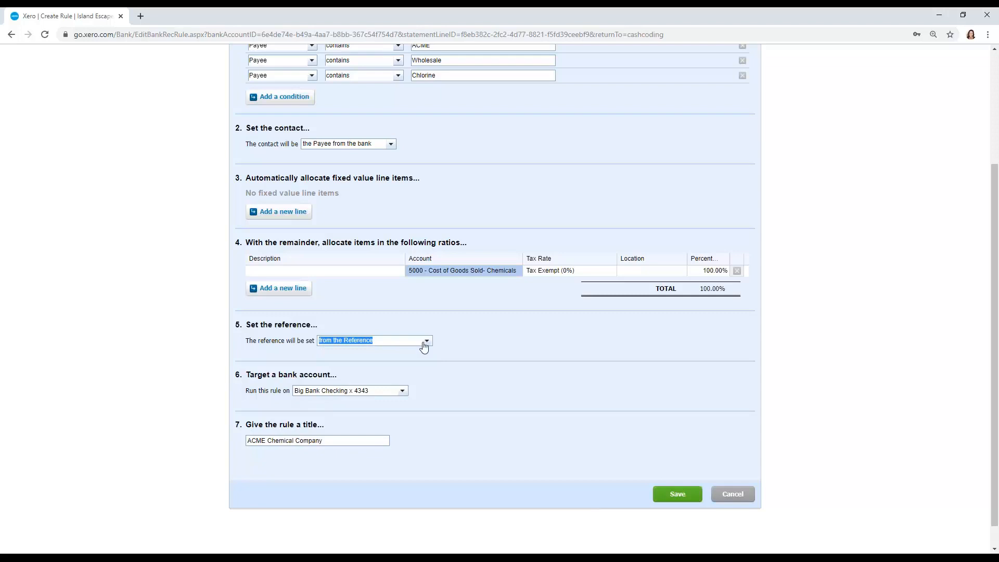
pyautogui.click(424, 343)
pyautogui.click(412, 359)
# - Target the rule at all bank accounts
pyautogui.scroll(-1, 464, 357)
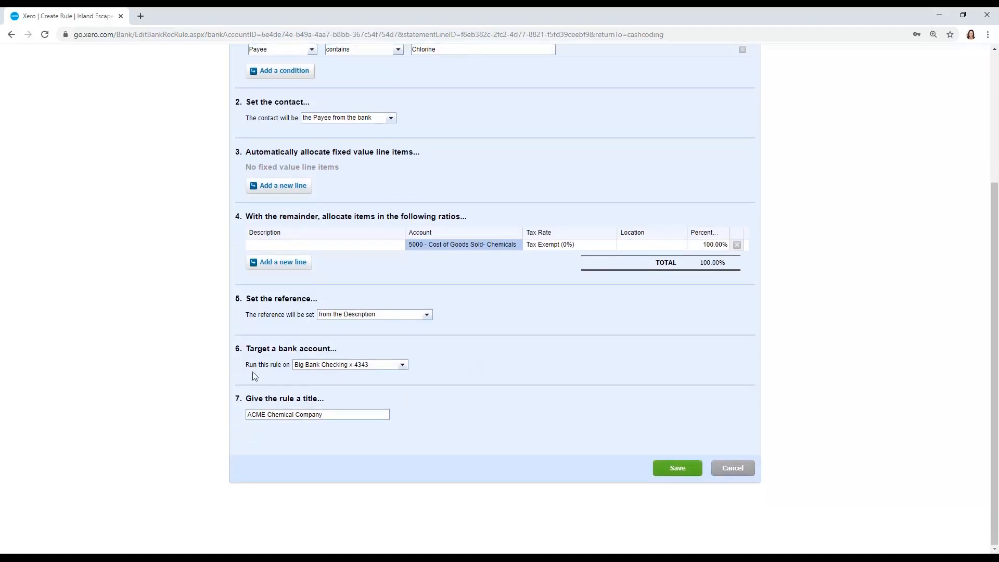
pyautogui.click(404, 368)
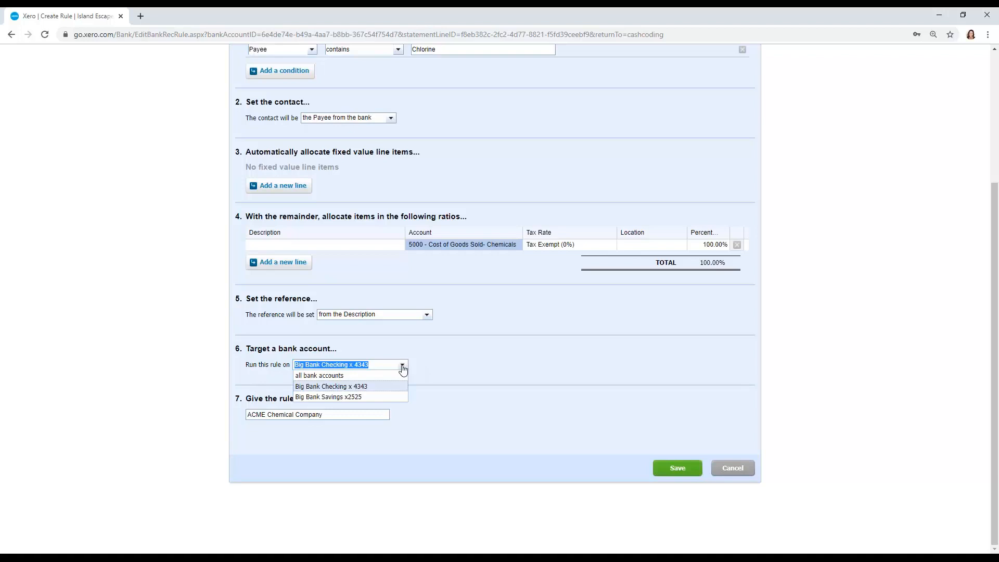
pyautogui.click(400, 375)
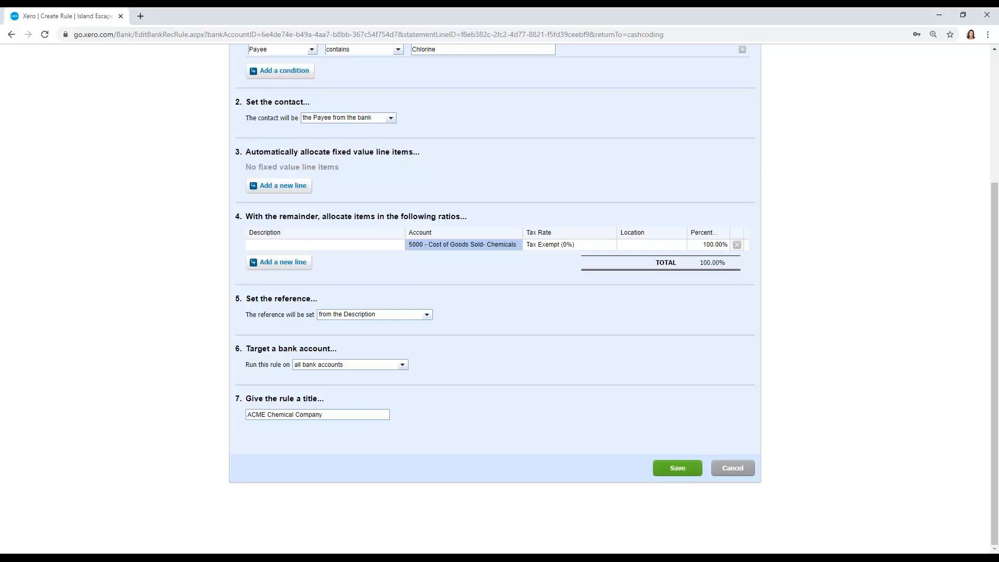
pyautogui.click(403, 368)
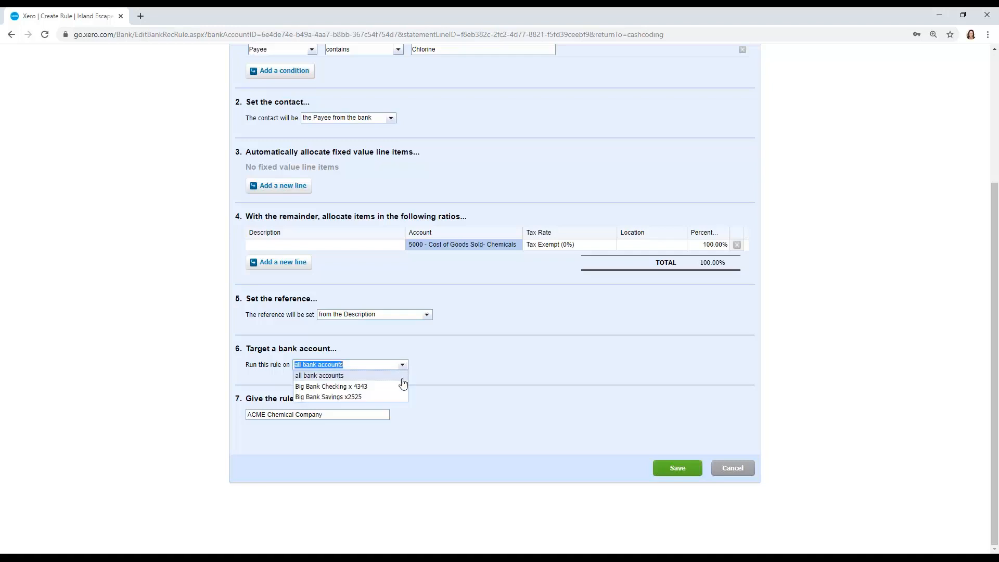
pyautogui.click(420, 376)
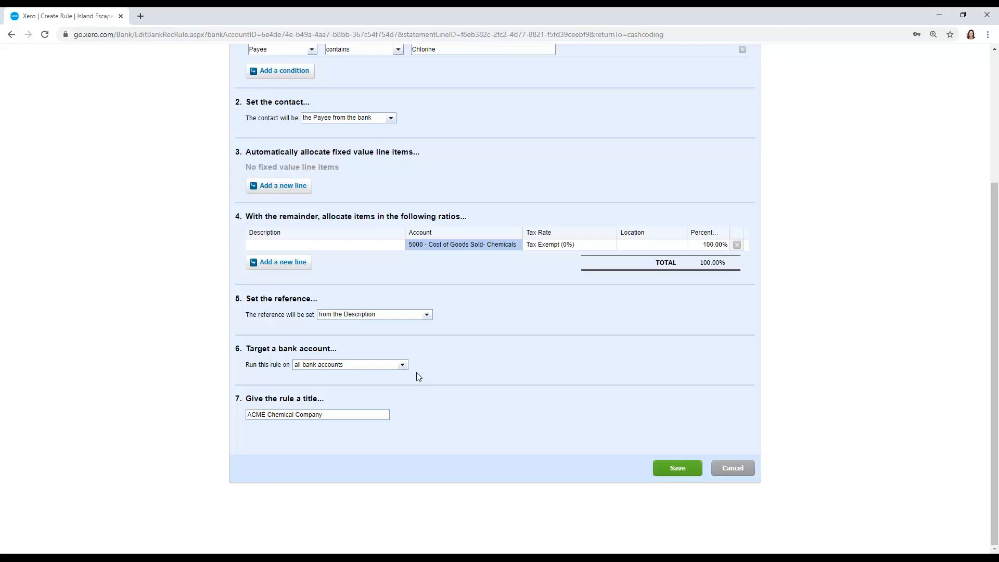
pyautogui.click(352, 413)
pyautogui.hotkey('ctrl', 'shift', 'Left')
pyautogui.hotkey('ctrl', 'shift', 'Left')
pyautogui.hotkey('ctrl', 'shift', 'Left')
pyautogui.write('COGS- Chem')
pyautogui.press('BackSpace')
pyautogui.press('BackSpace')
pyautogui.press('BackSpace')
pyautogui.press('BackSpace')
pyautogui.press('BackSpace')
pyautogui.press('BackSpace')
pyautogui.press('BackSpace')
pyautogui.press('BackSpace')
pyautogui.press('BackSpace')
pyautogui.press('BackSpace')
pyautogui.write('Avme - COGS CH')
pyautogui.press('BackSpace')
pyautogui.write('hem')
pyautogui.hotkey('ctrl', 'shift', 'Left')
pyautogui.hotkey('ctrl', 'shift', 'Left')
pyautogui.hotkey('ctrl', 'shift', 'Left')
pyautogui.press('BackSpace')
# - Replace the rule's title with "COGS- Chem" and save the bank rule
pyautogui.hotkey('ctrl', 'a')
pyautogui.press('BackSpace')
pyautogui.write('COGS- Chem')
pyautogui.click(671, 471)
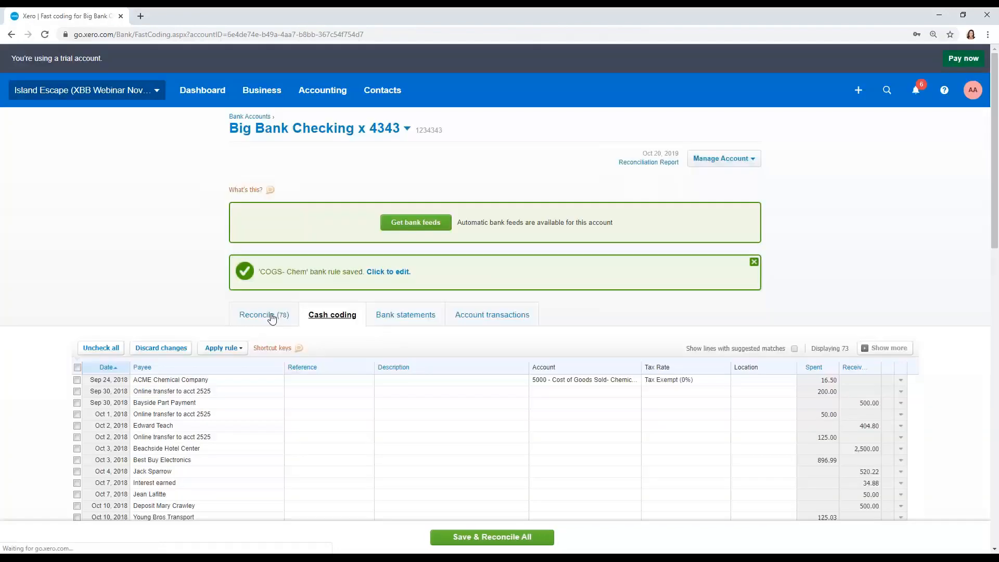
# - Open the checking account's Reconcile view and examine how the COGS- Chem rule is suggested for the statement lines
pyautogui.click(271, 317)
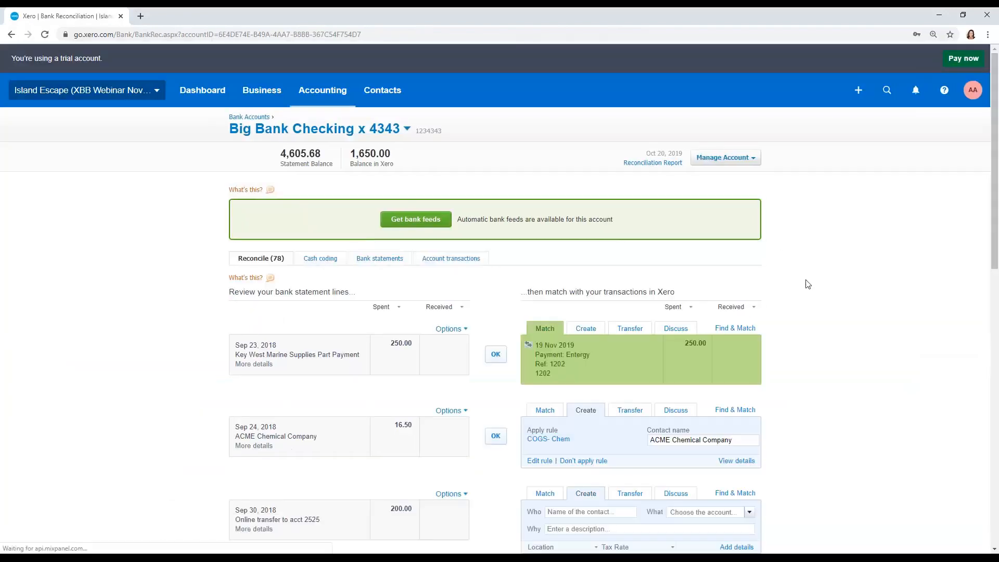
pyautogui.scroll(-3, 807, 284)
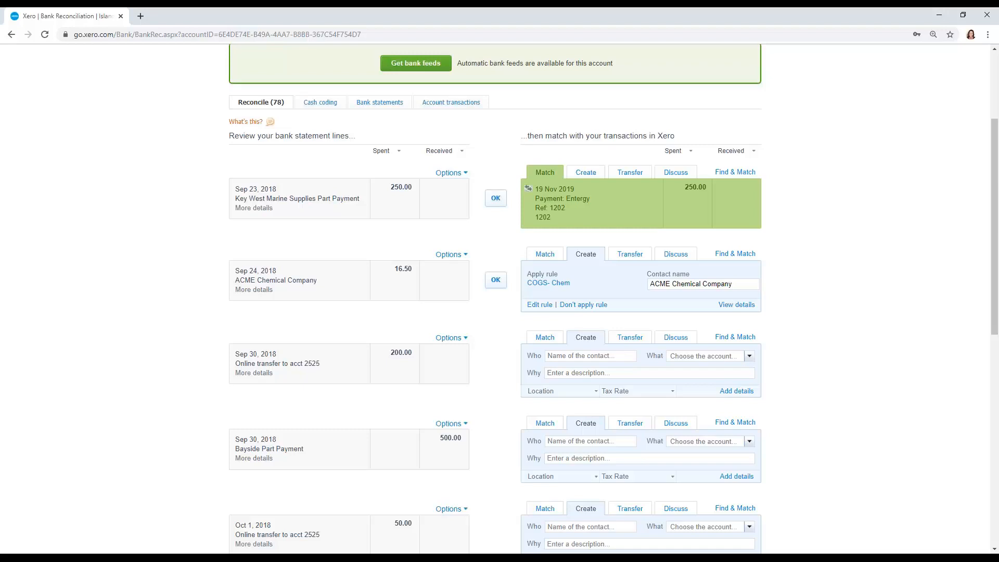
pyautogui.scroll(3, 468, 281)
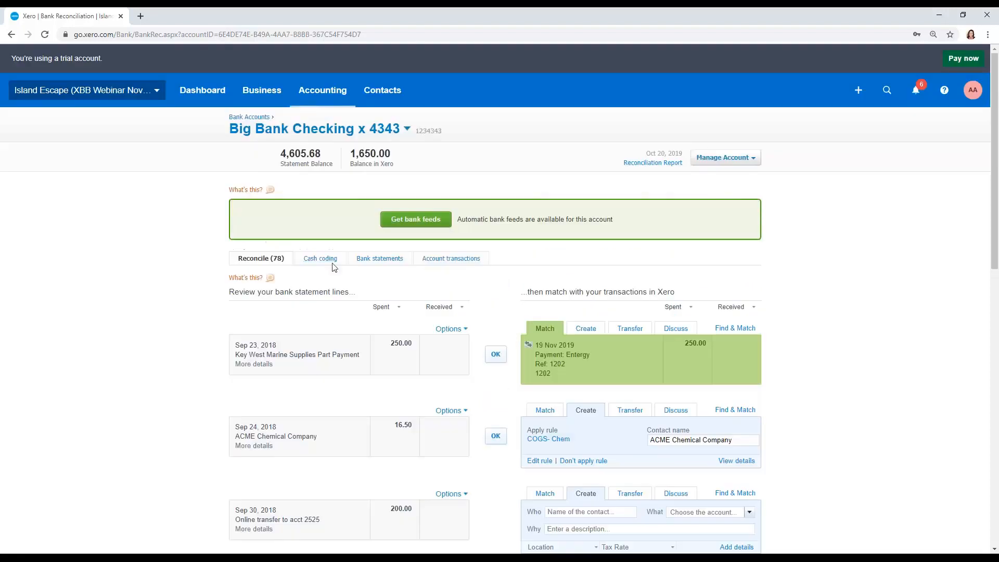
# - Return to cash coding and review which statement lines across the whole list the new rule has coded
pyautogui.click(332, 263)
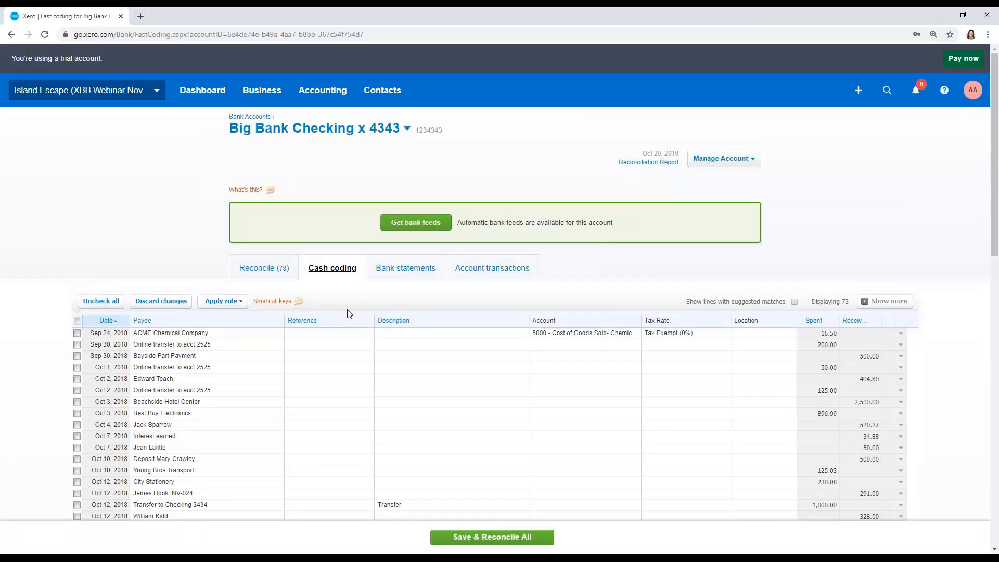
pyautogui.scroll(-4, 346, 319)
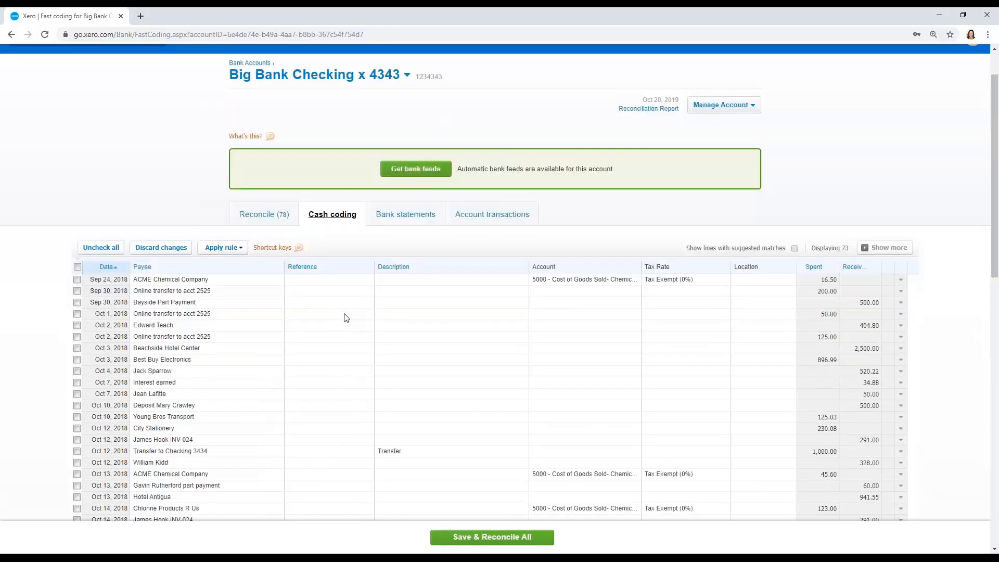
pyautogui.scroll(-2, 469, 230)
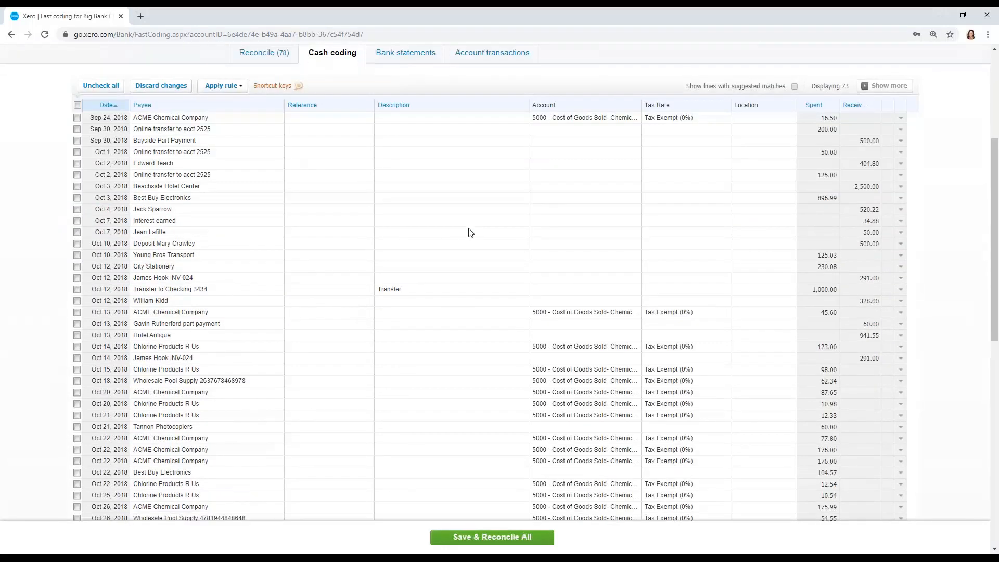
pyautogui.scroll(-7, 605, 287)
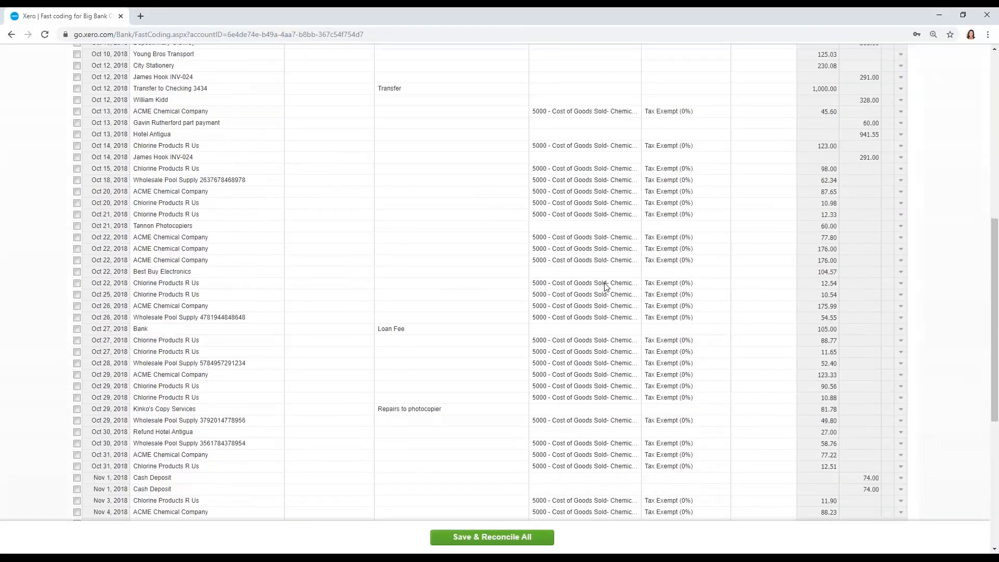
pyautogui.scroll(-1, 605, 286)
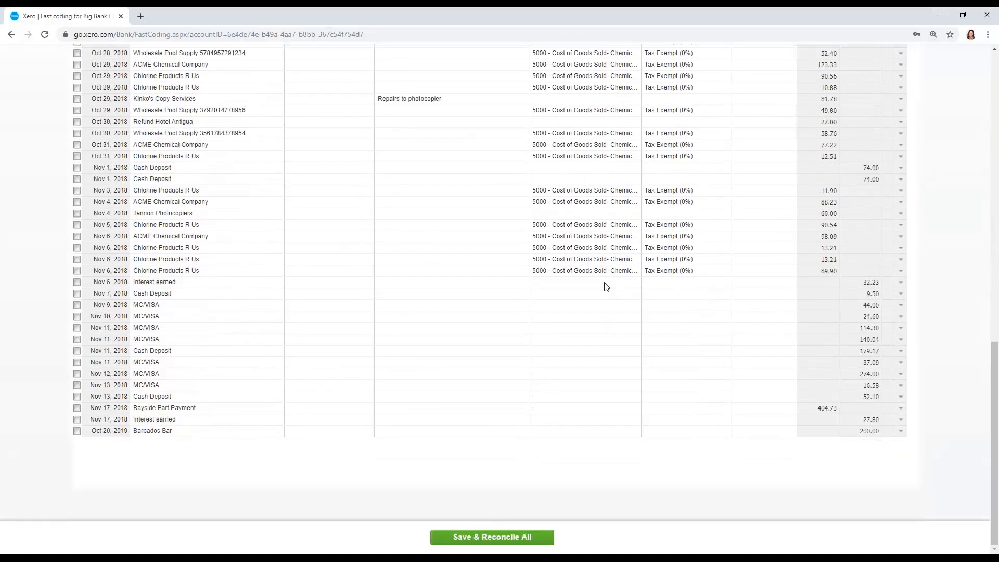
pyautogui.scroll(6, 605, 287)
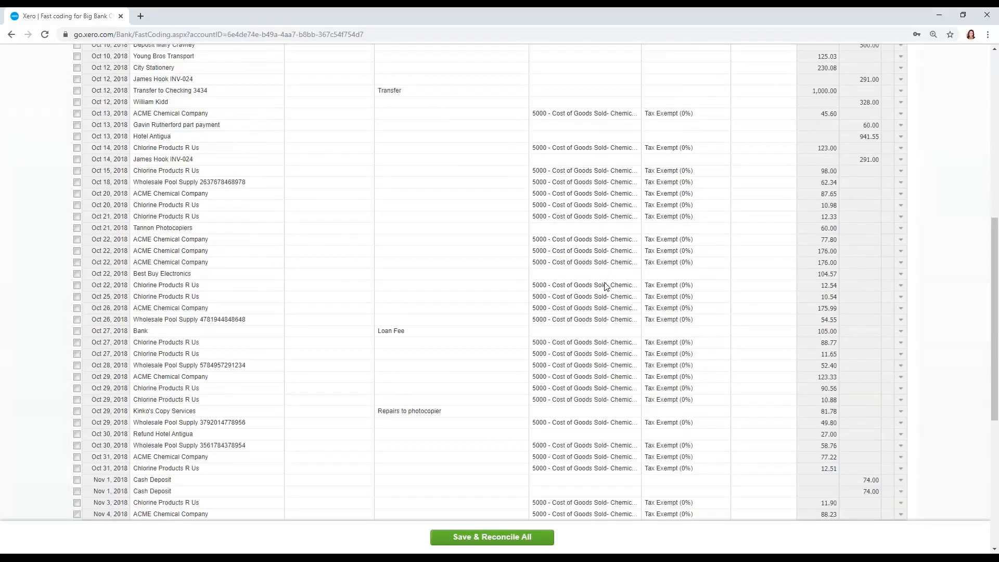
pyautogui.scroll(9, 605, 286)
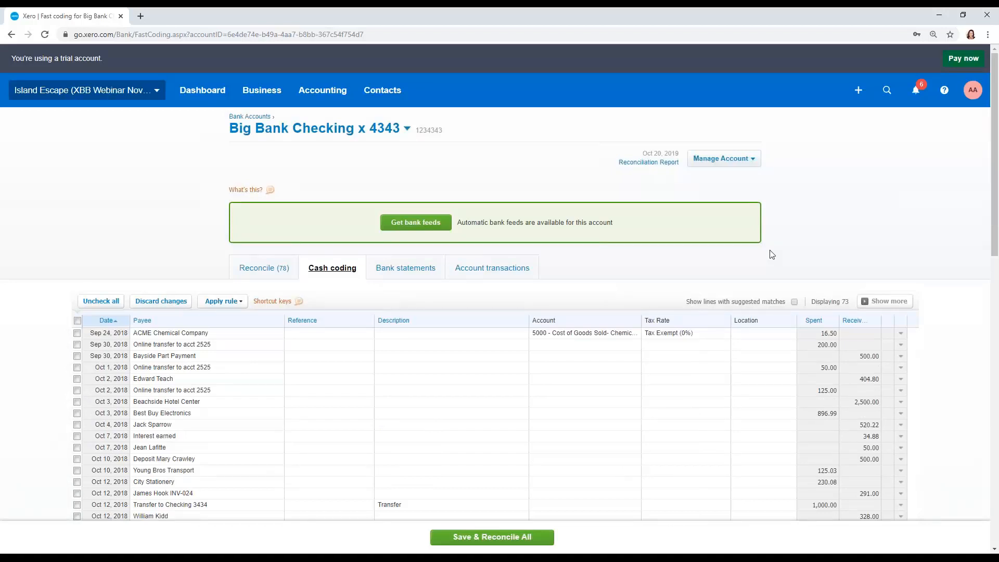
# - Reopen cash coding for Big Bank Checking x 4343 from the dashboard, and save and reconcile all coded lines
pyautogui.click(213, 98)
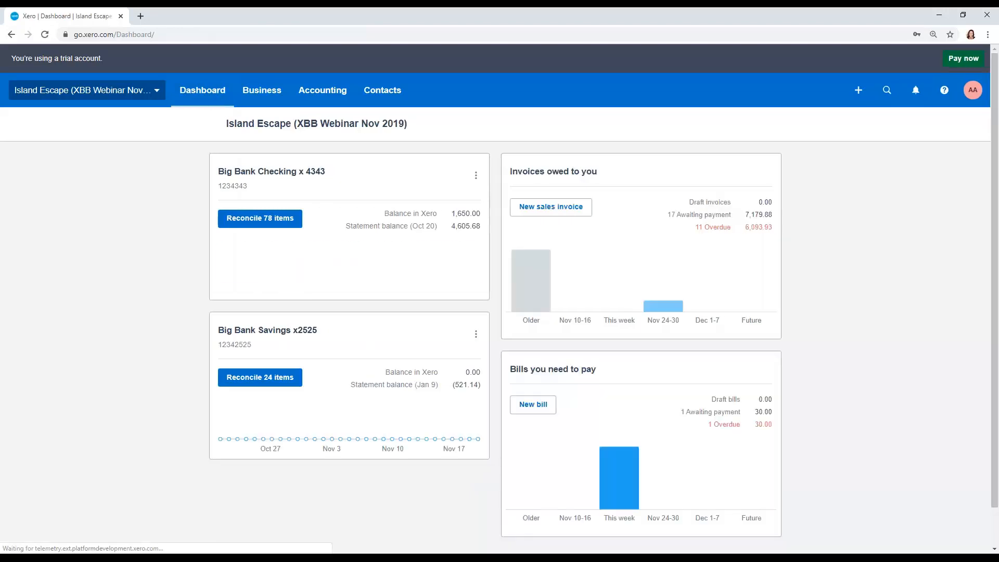
pyautogui.click(290, 219)
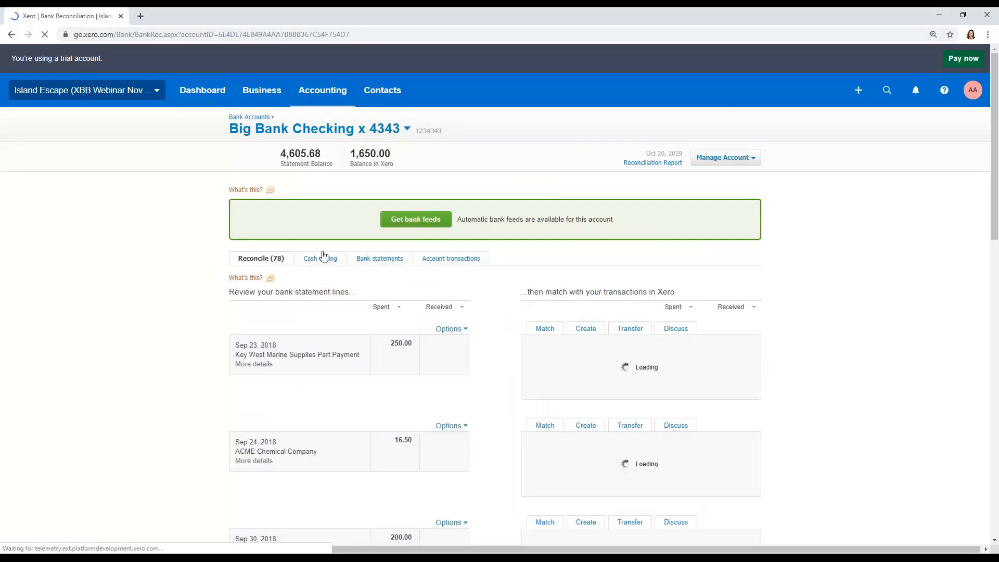
pyautogui.click(333, 263)
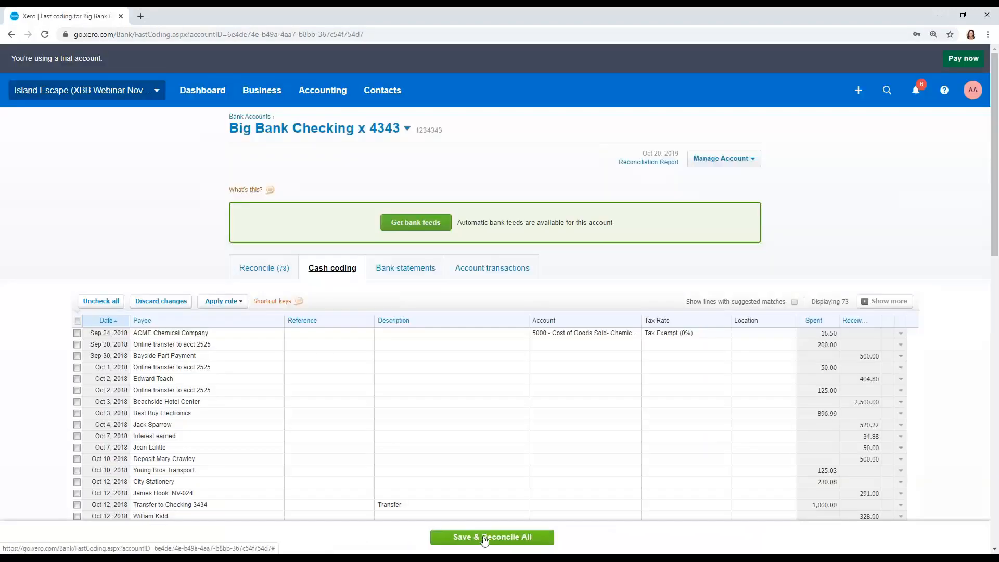
pyautogui.click(486, 538)
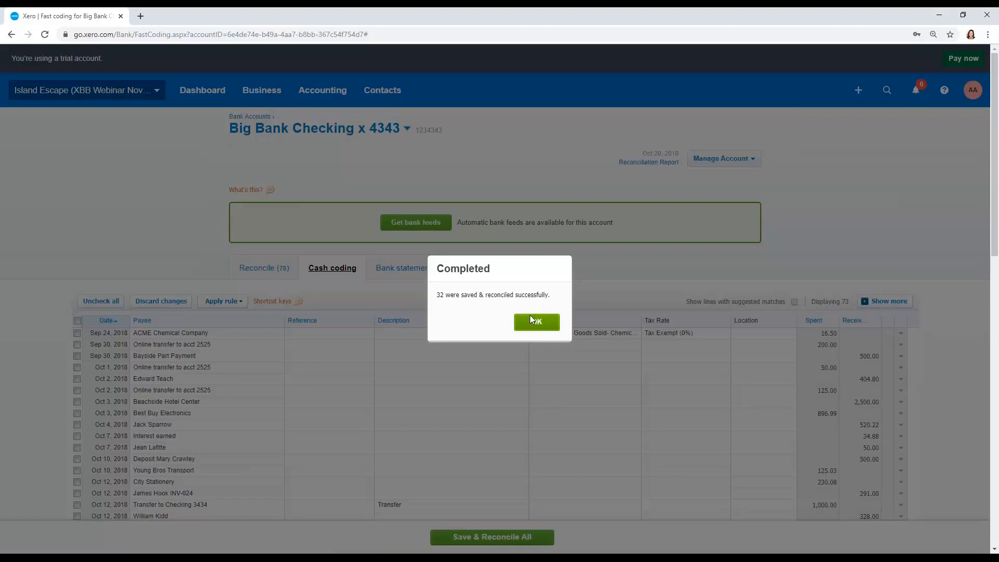
pyautogui.click(531, 321)
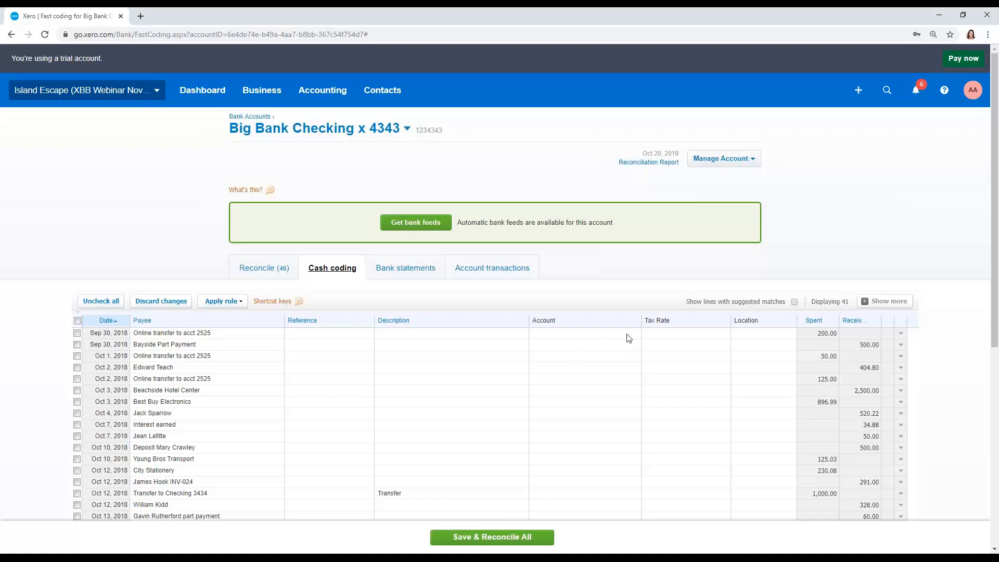
# - Sort the cash coding lines by payee and code the three Interest earned lines to 4700 - Interest Income
pyautogui.scroll(-2, 629, 338)
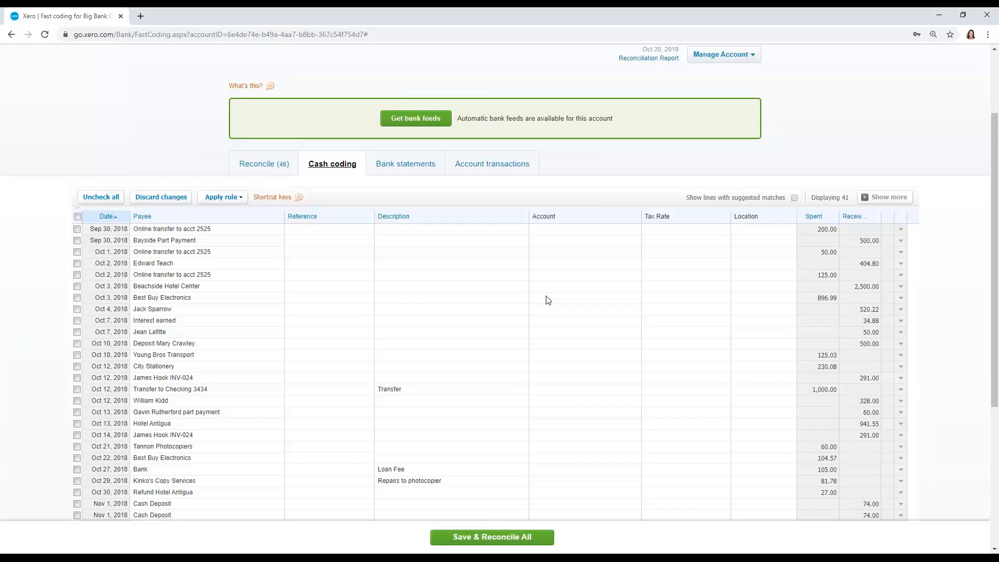
pyautogui.click(143, 217)
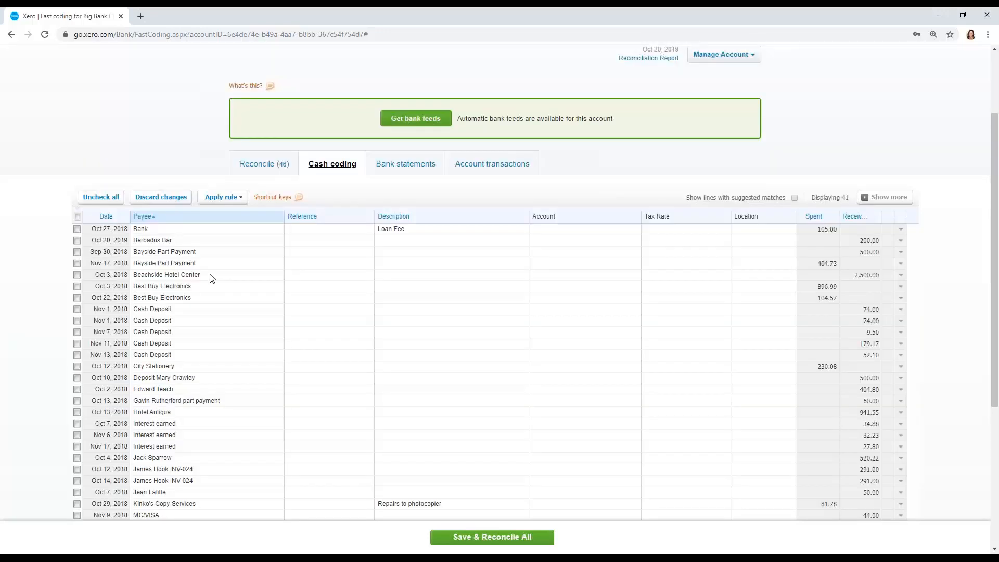
pyautogui.scroll(-3, 212, 278)
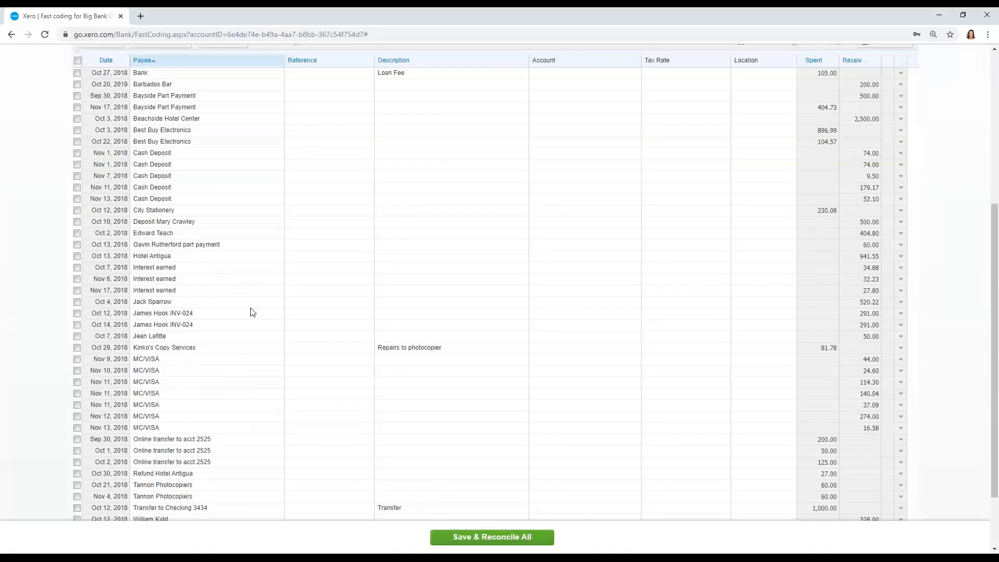
pyautogui.click(77, 268)
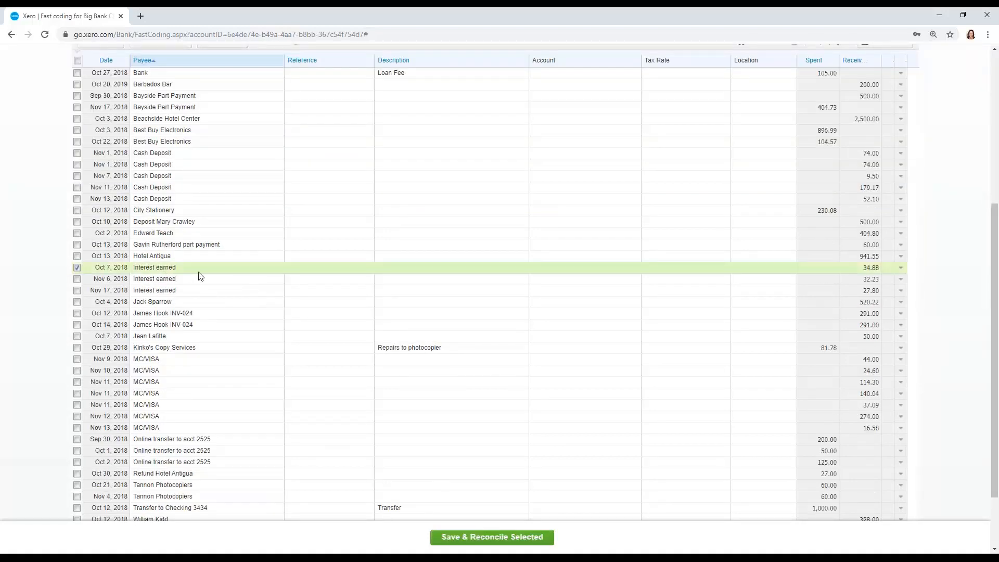
pyautogui.keyDown('shift'); pyautogui.click(77, 290); pyautogui.keyUp('shift')
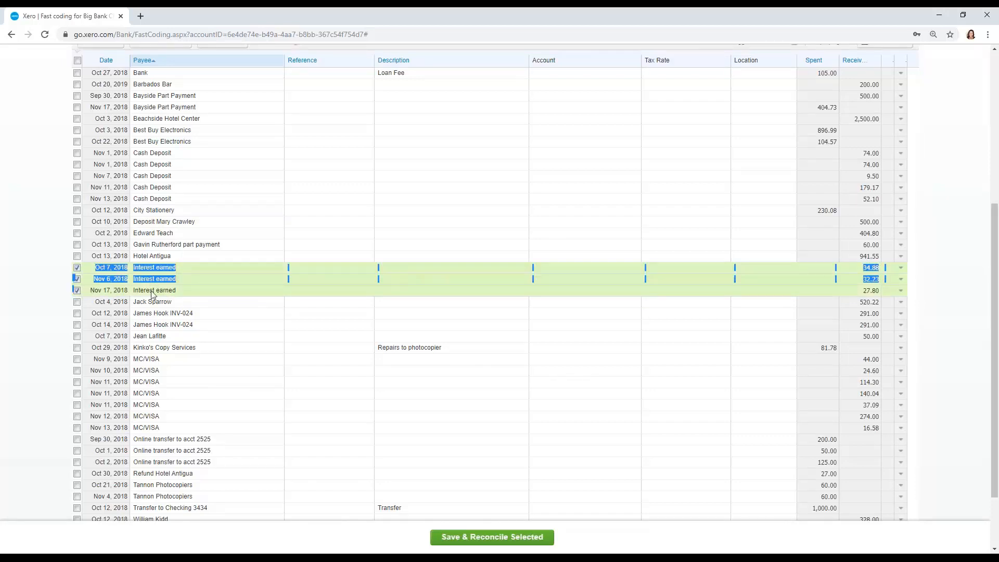
pyautogui.click(593, 276)
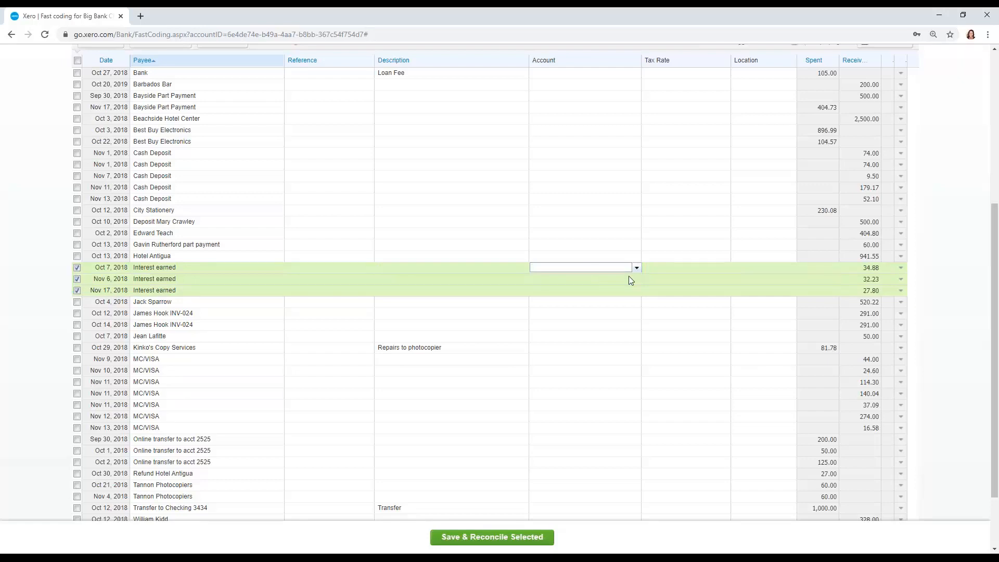
pyautogui.write('inte')
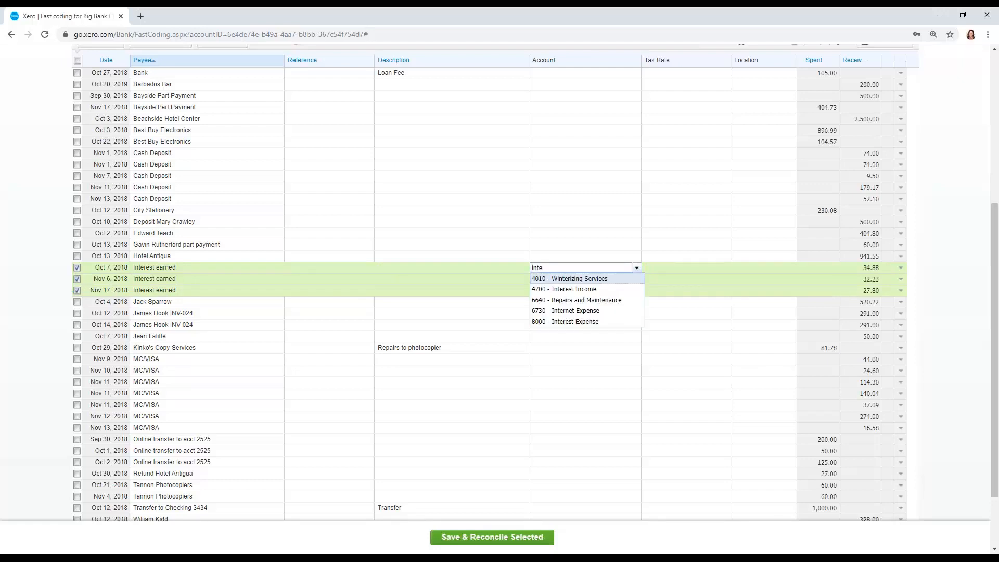
pyautogui.click(628, 288)
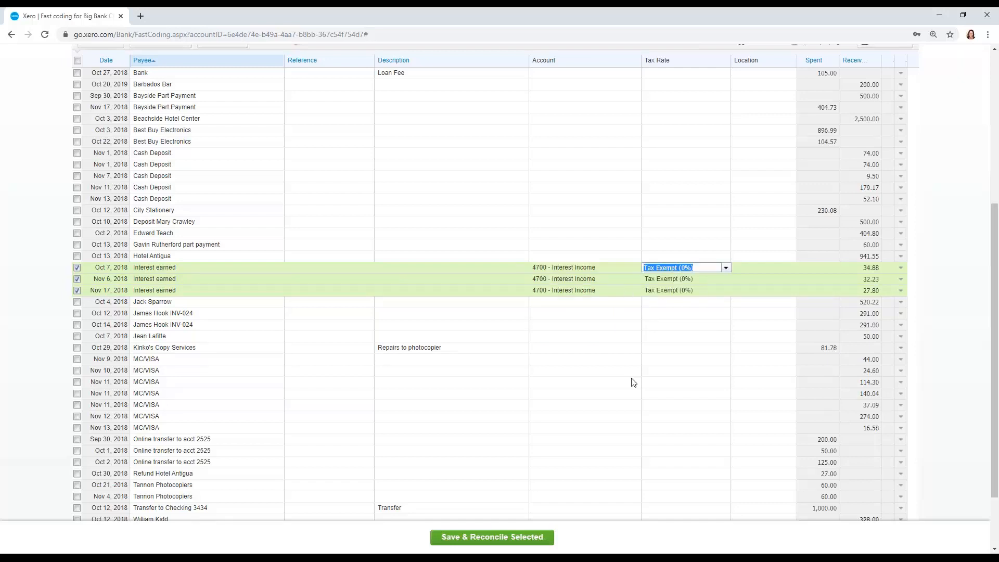
# - Save and reconcile the three selected Interest earned lines in cash coding
pyautogui.click(538, 537)
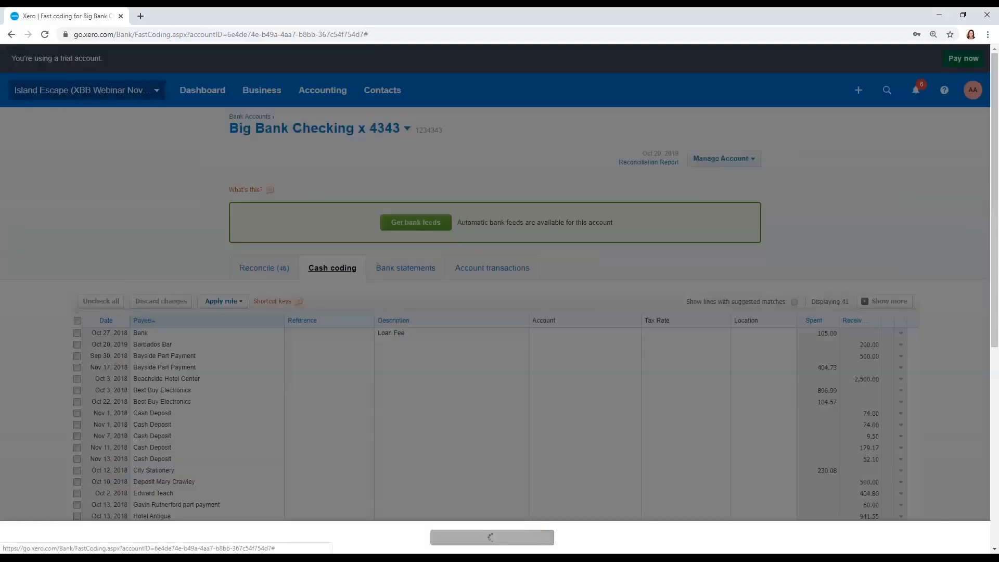
pyautogui.click(553, 324)
pyautogui.scroll(-2, 550, 330)
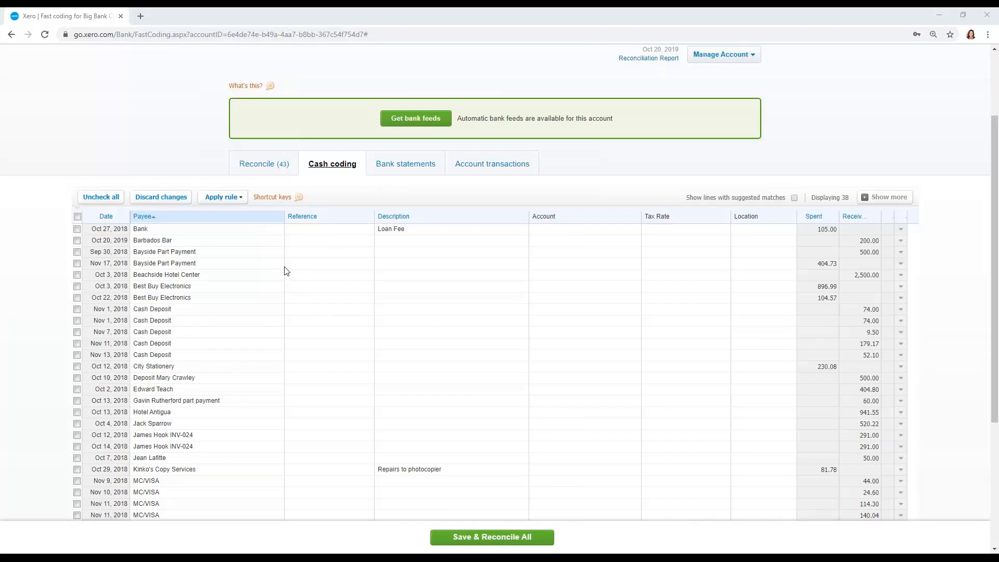
# - Open the checking account's Reconcile view and go to the second page of statement lines
pyautogui.click(280, 174)
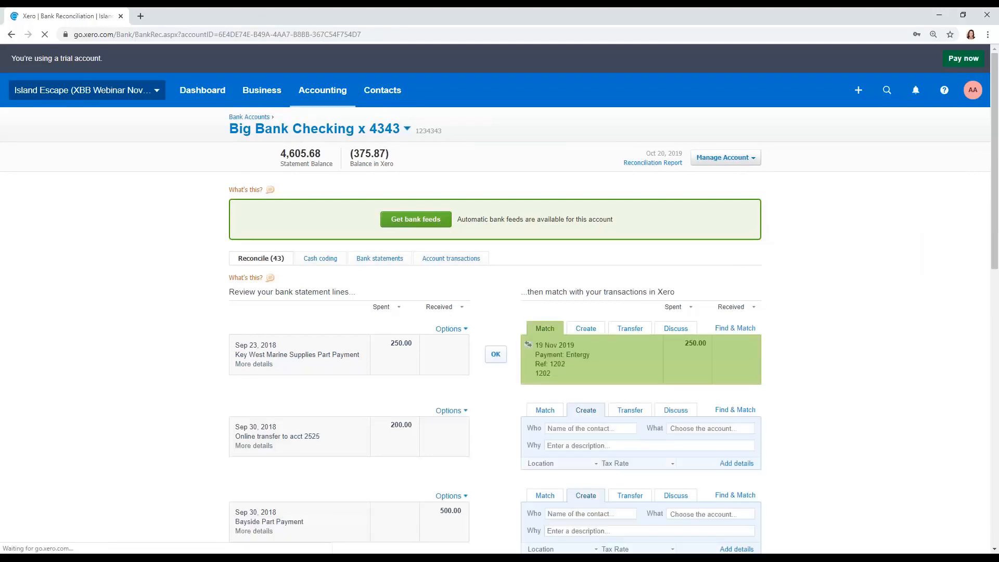
pyautogui.scroll(-2, 850, 353)
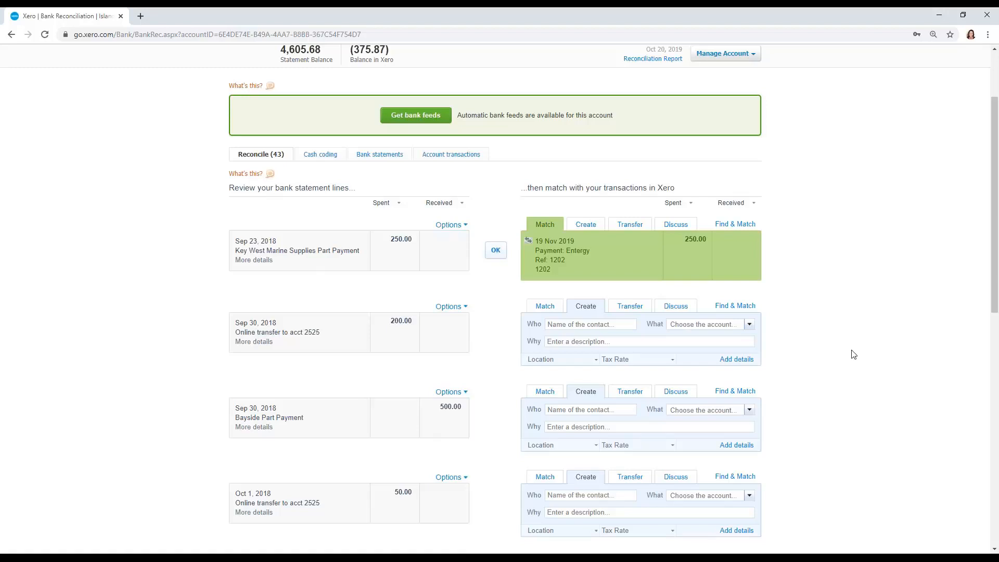
pyautogui.scroll(-1, 853, 354)
pyautogui.scroll(-2, 853, 354)
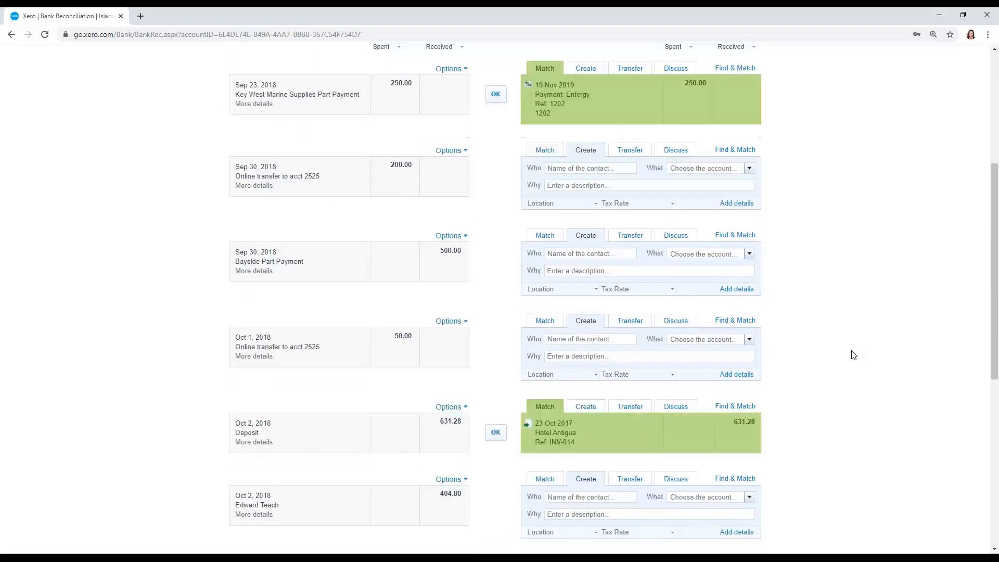
pyautogui.scroll(-7, 853, 354)
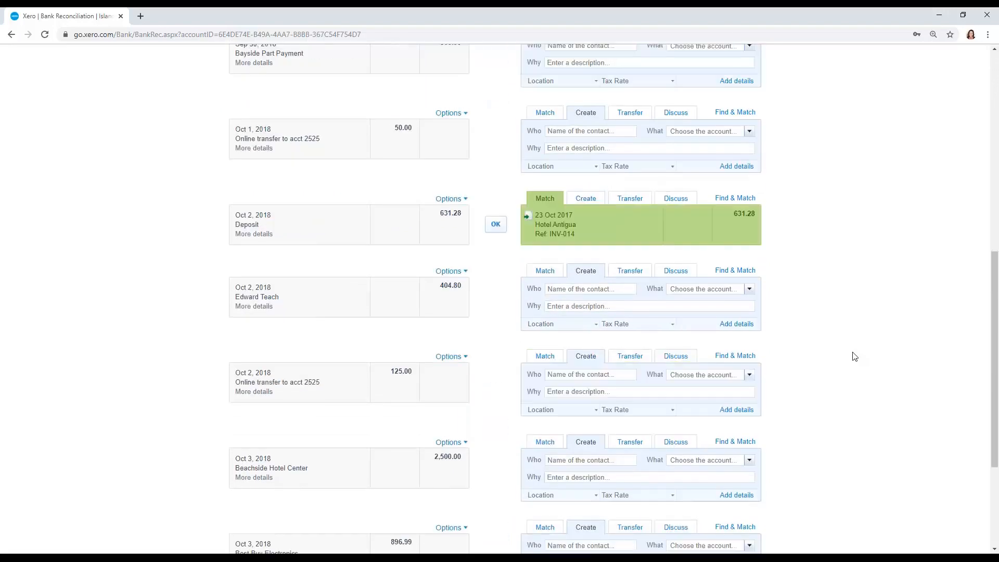
pyautogui.click(699, 517)
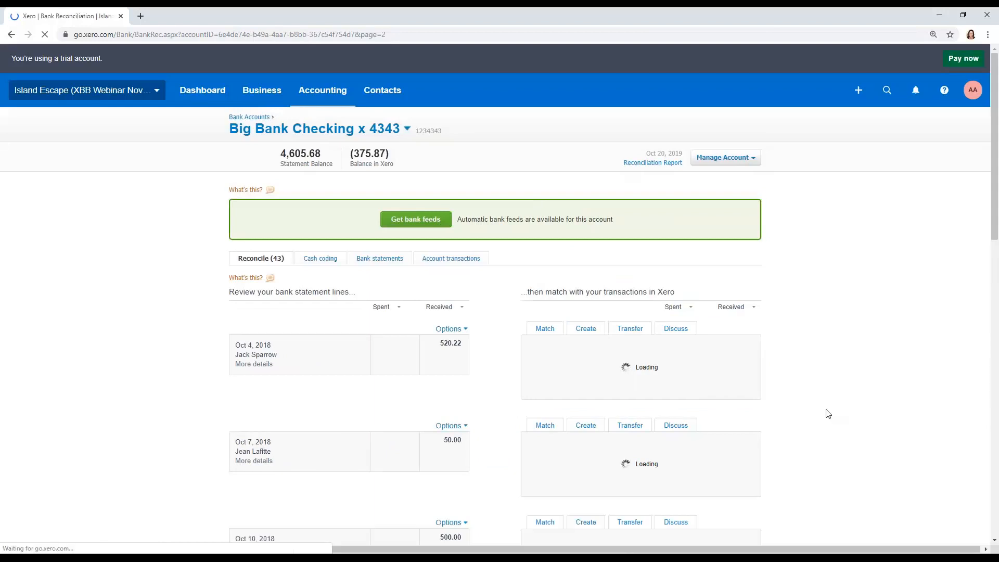
# - For the 50.00 received on Oct 7, 2018, enter the payer's name as contact and choose account 4015 - Labor Repair Revenue
pyautogui.scroll(-3, 828, 414)
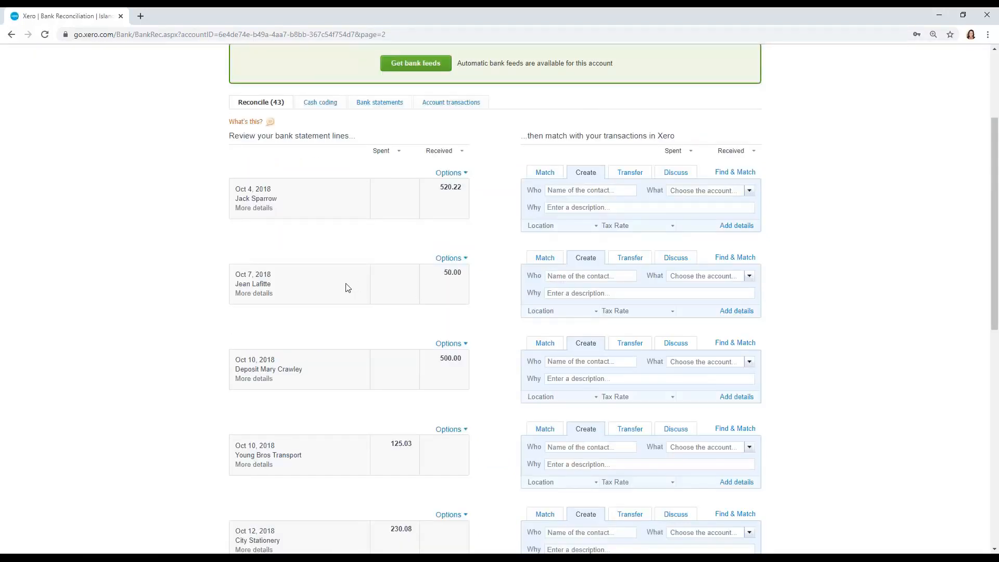
pyautogui.click(580, 277)
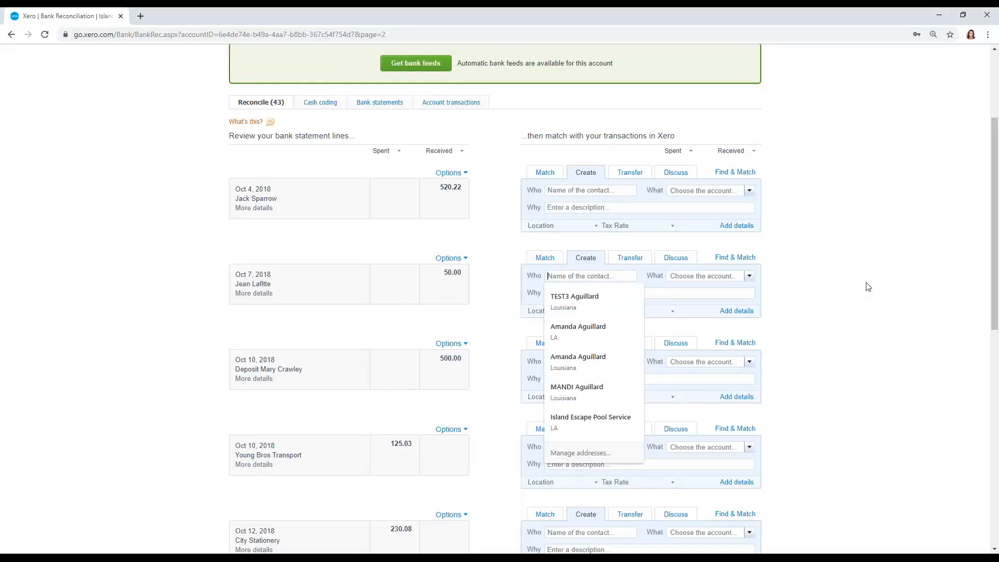
pyautogui.write('Jean L')
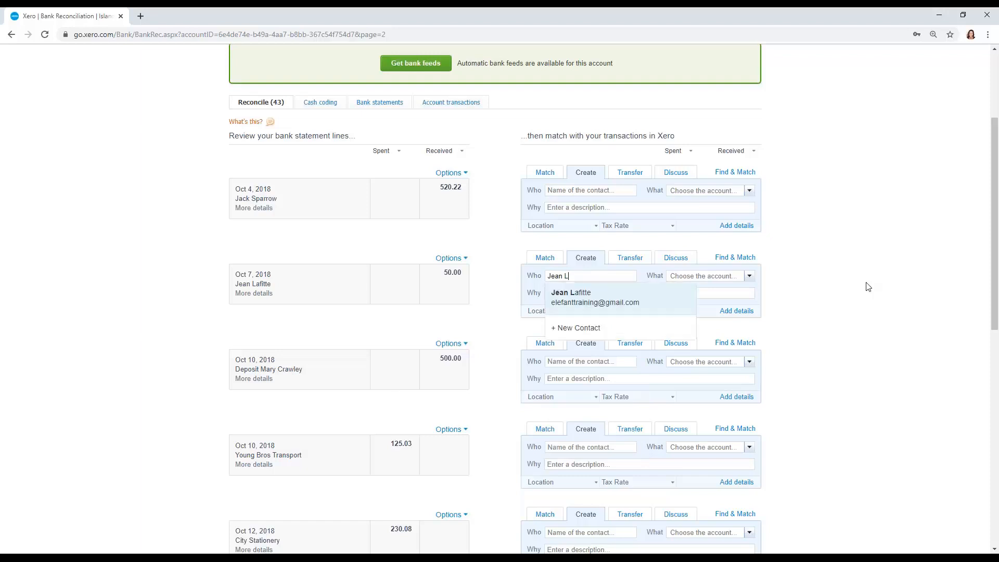
pyautogui.write('afitte')
pyautogui.press('Tab')
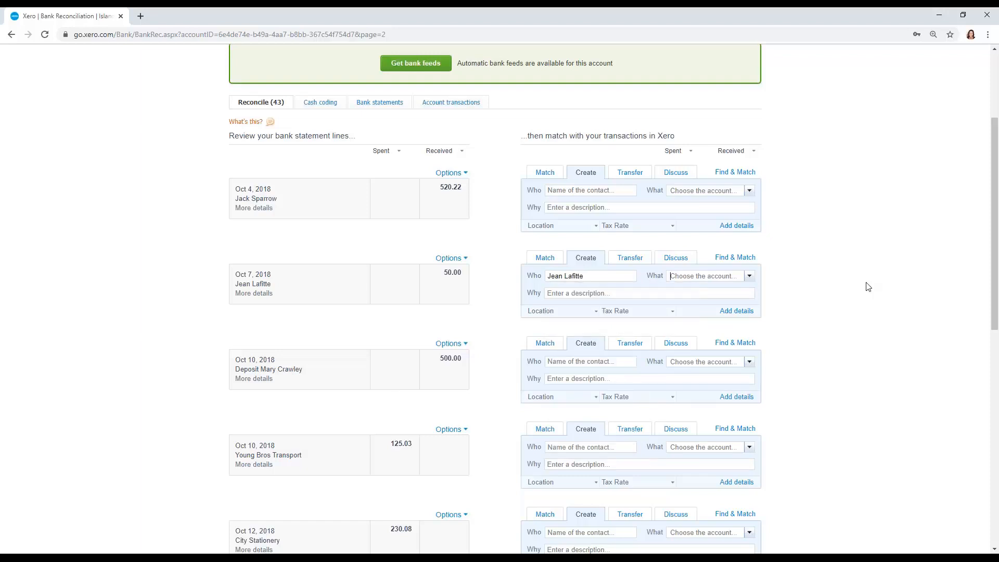
pyautogui.write('lab')
pyautogui.press('Down')
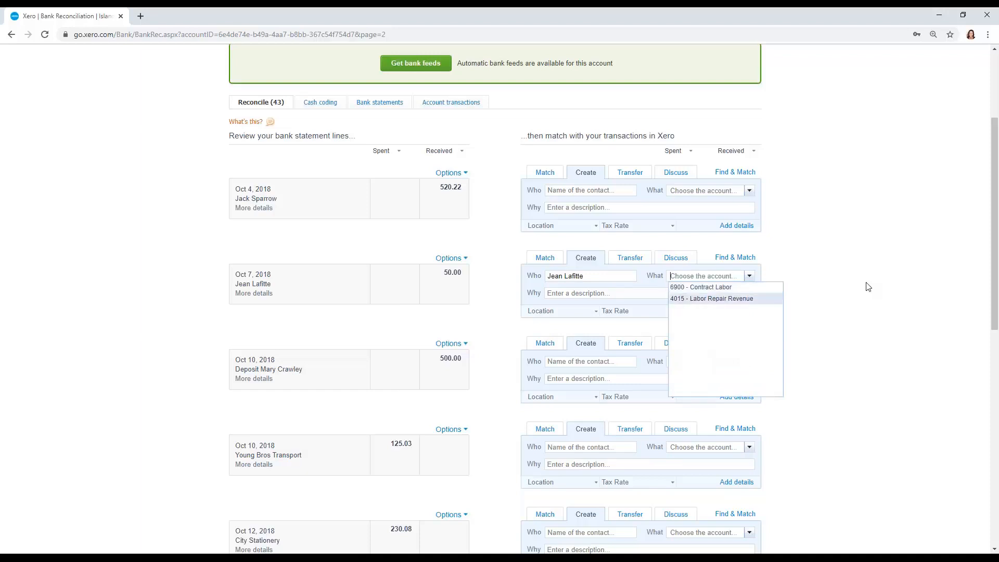
pyautogui.press('Tab')
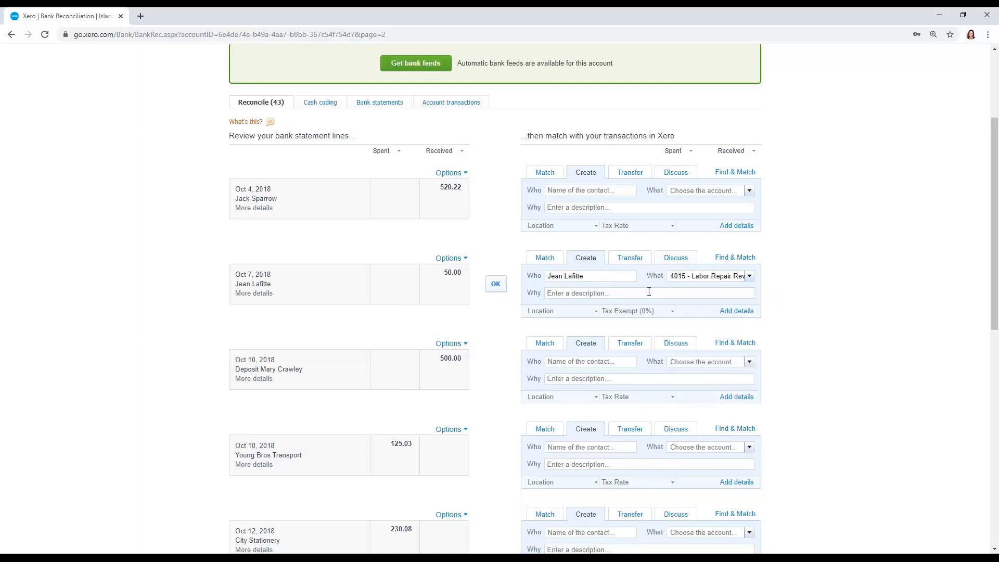
# - Describe the Oct 7, 2018 receipt as "Pump repair", set its location to Lakeview, and reconcile the line
pyautogui.write('Pump repair')
pyautogui.click(596, 311)
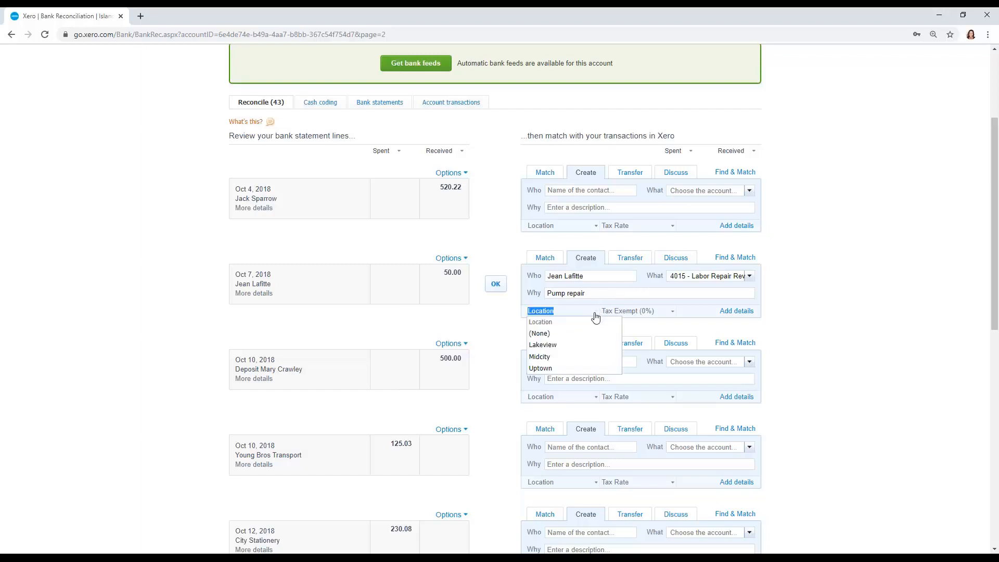
pyautogui.click(587, 333)
pyautogui.click(781, 329)
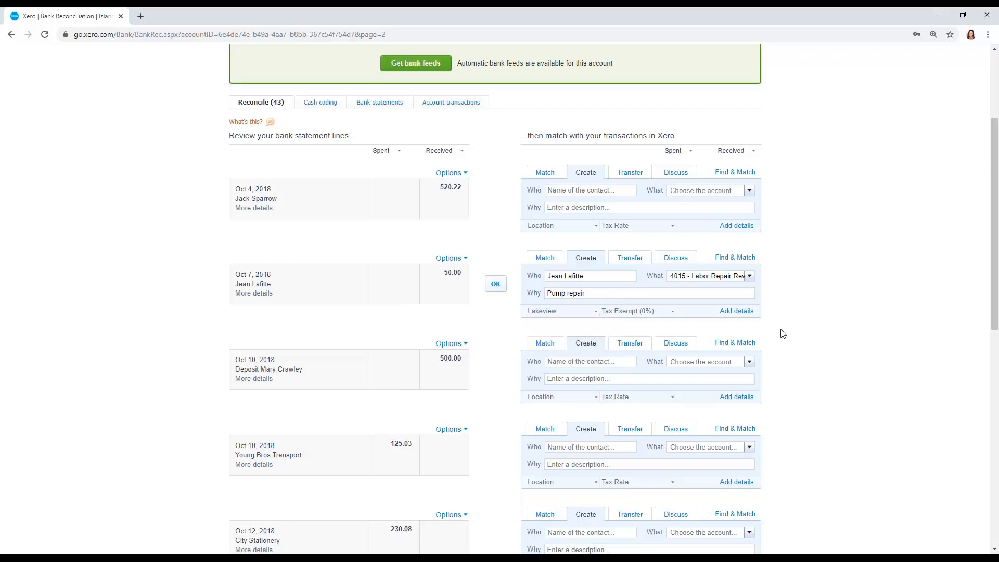
pyautogui.click(497, 285)
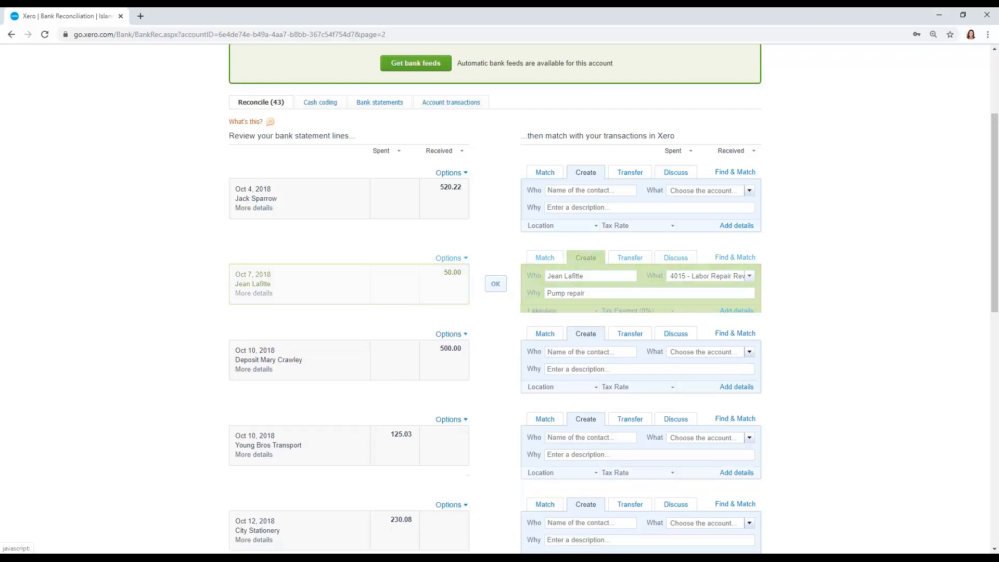
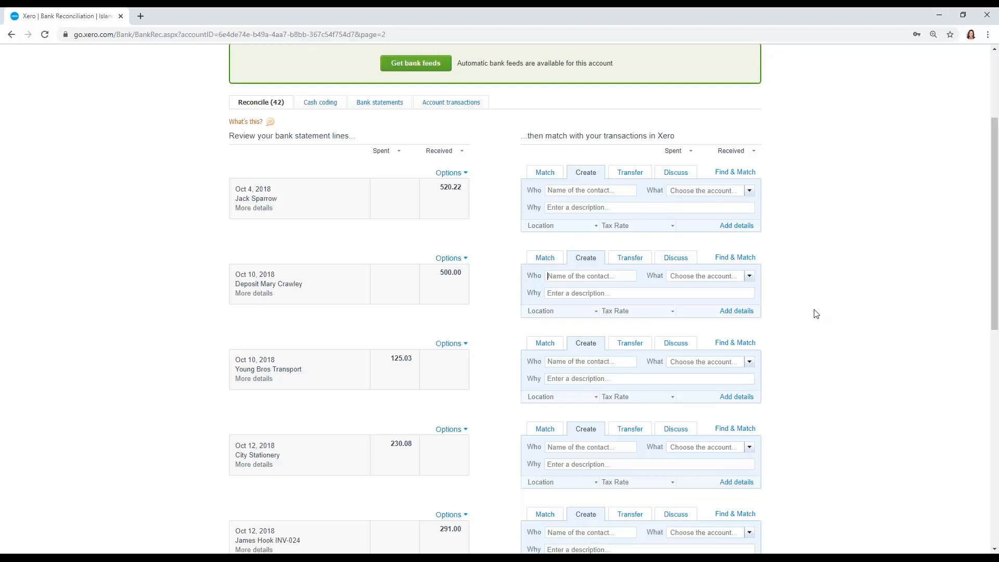
# - Return to the first page of statement lines and reconcile the 631.28 deposit of Oct 2, 2018 with Hotel Antigua invoice INV-014
pyautogui.scroll(-10, 815, 314)
pyautogui.click(657, 510)
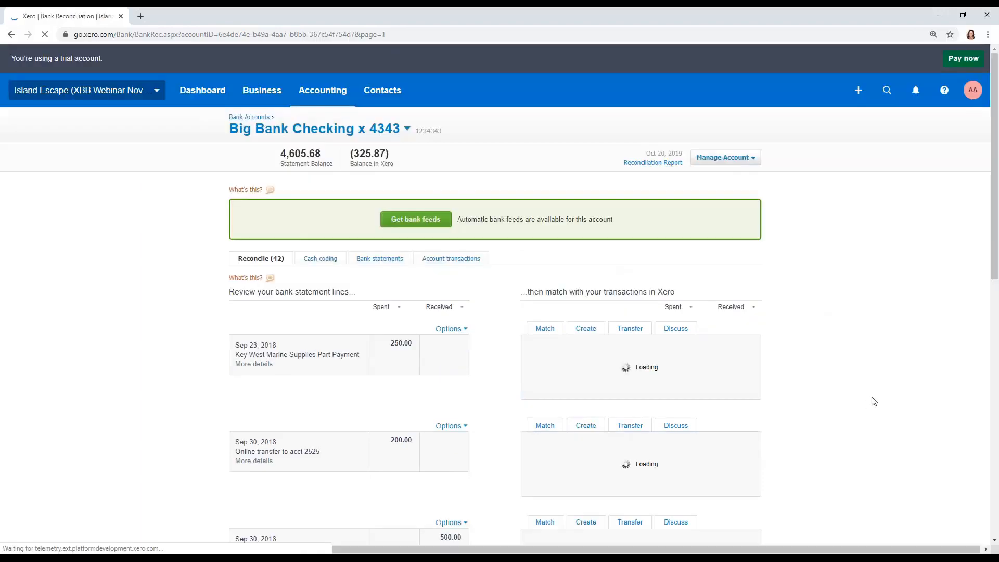
pyautogui.scroll(-3, 871, 402)
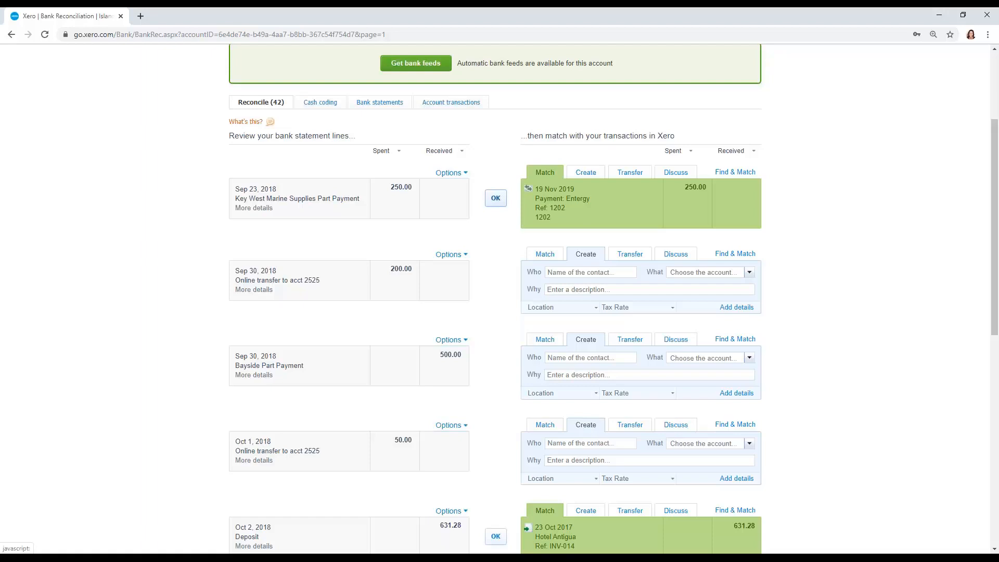
pyautogui.scroll(-2, 504, 210)
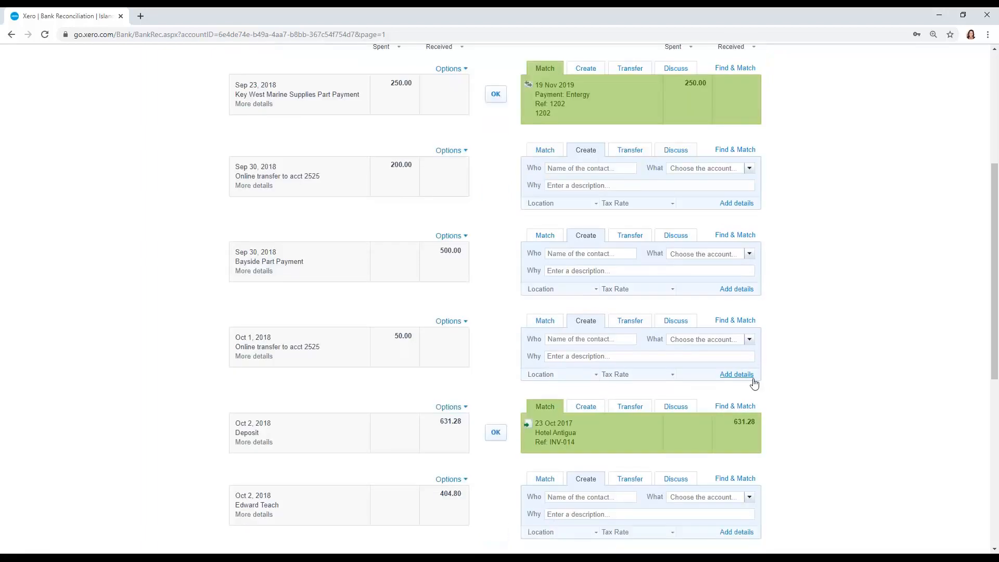
pyautogui.scroll(-4, 754, 380)
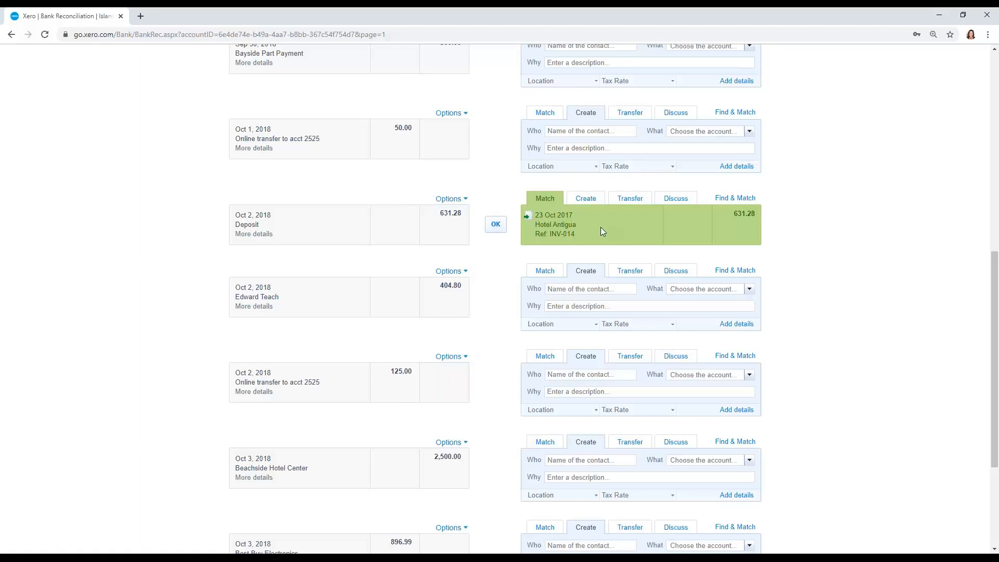
pyautogui.click(495, 227)
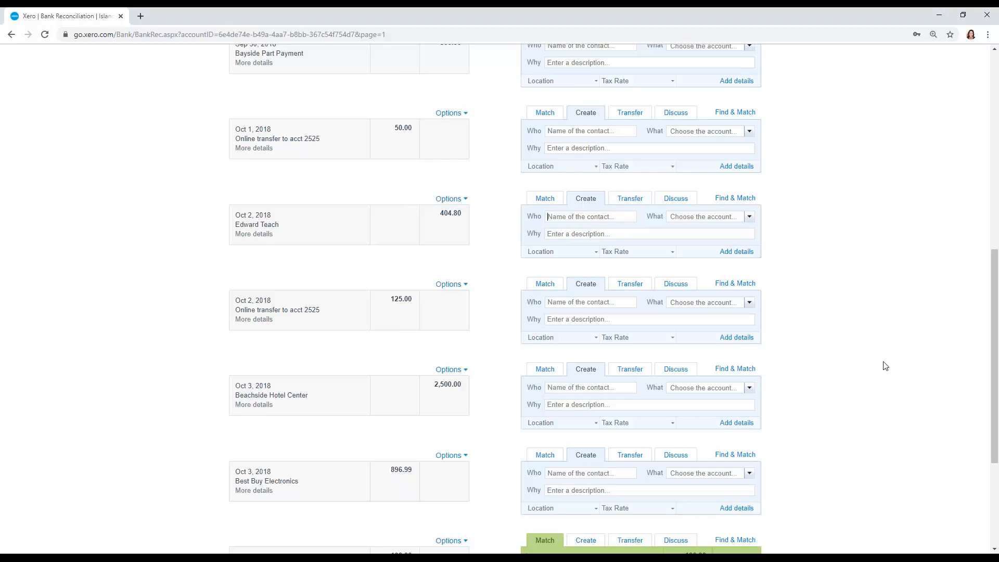
# - Show the details of the 2,500.00 Beachside Hotel Center receipt and open its Find & Match view
pyautogui.scroll(-3, 885, 365)
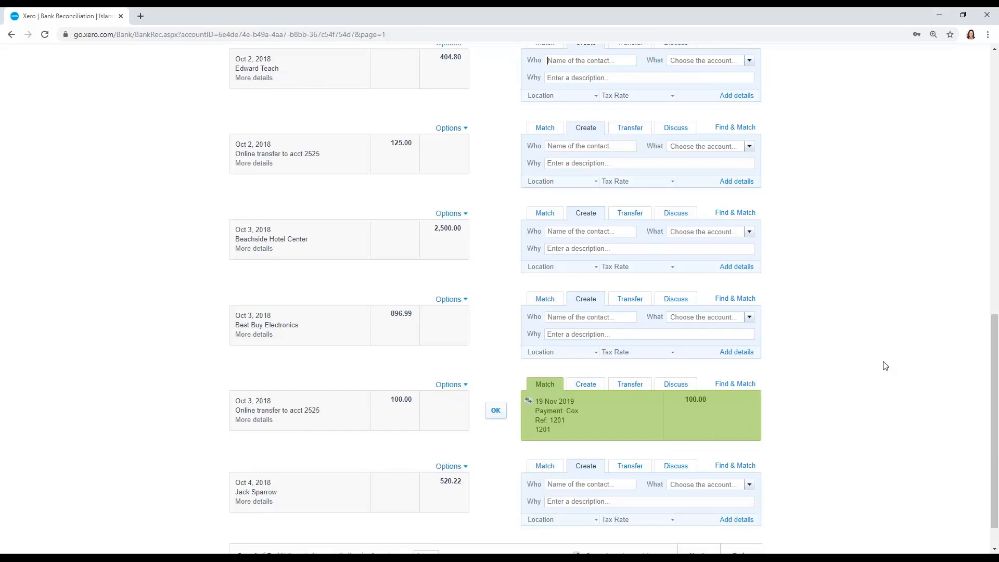
pyautogui.scroll(-1, 884, 366)
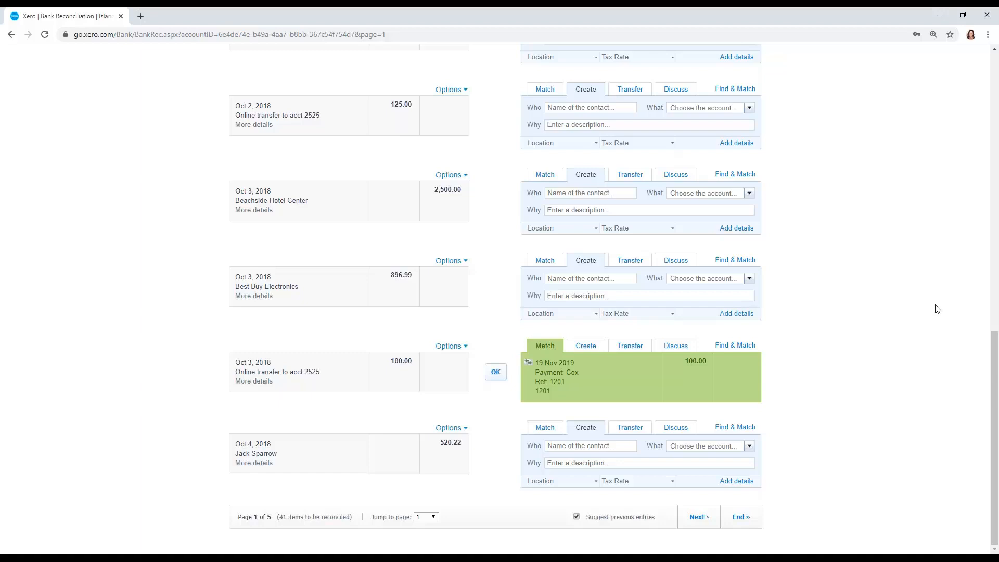
pyautogui.click(263, 210)
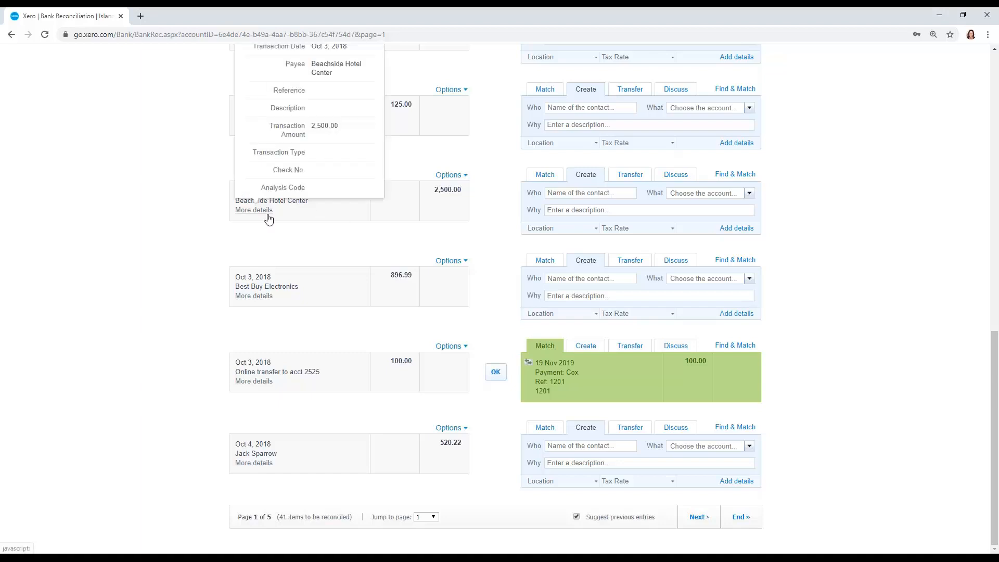
pyautogui.click(749, 177)
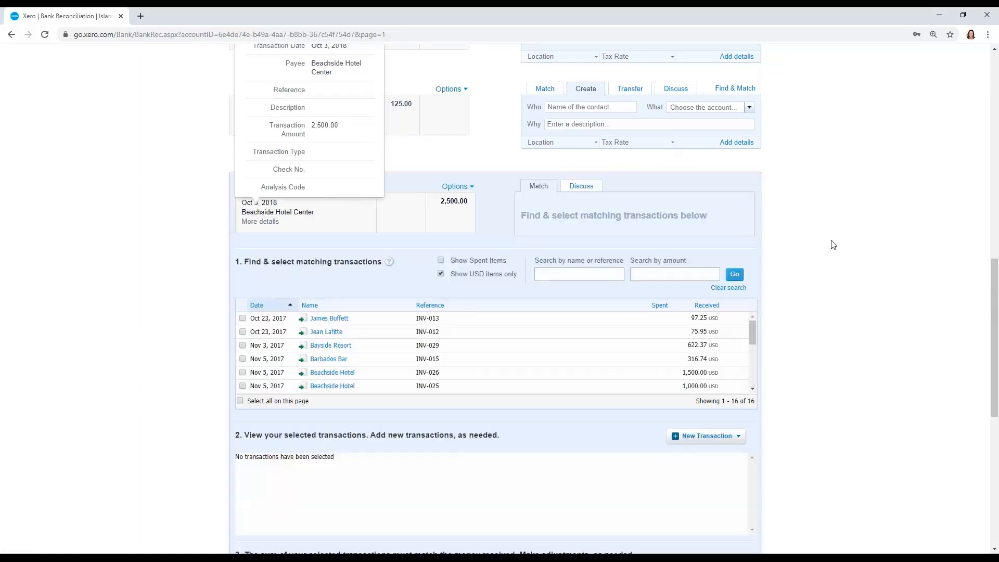
pyautogui.scroll(-2, 822, 237)
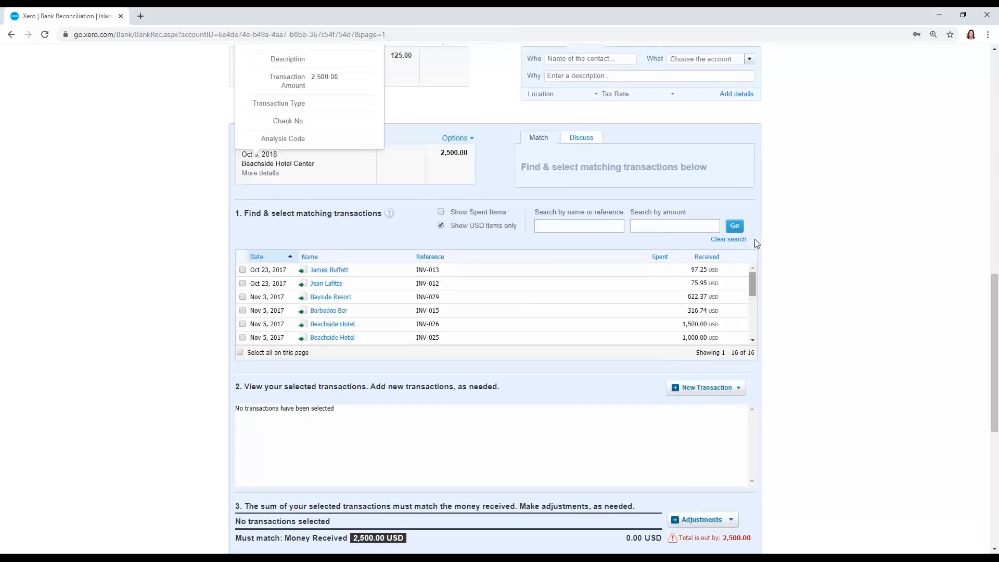
pyautogui.scroll(3, 755, 239)
pyautogui.scroll(-3, 732, 219)
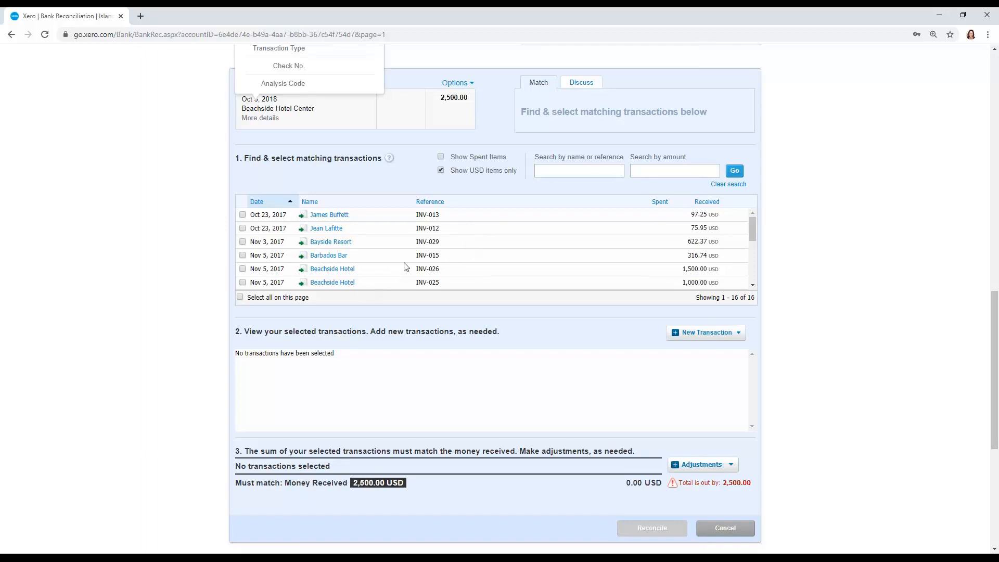
# - Search by name for "beach" and reconcile the 2,500.00 receipt against Beachside Hotel invoices INV-026 and INV-025
pyautogui.click(588, 171)
pyautogui.write('beach')
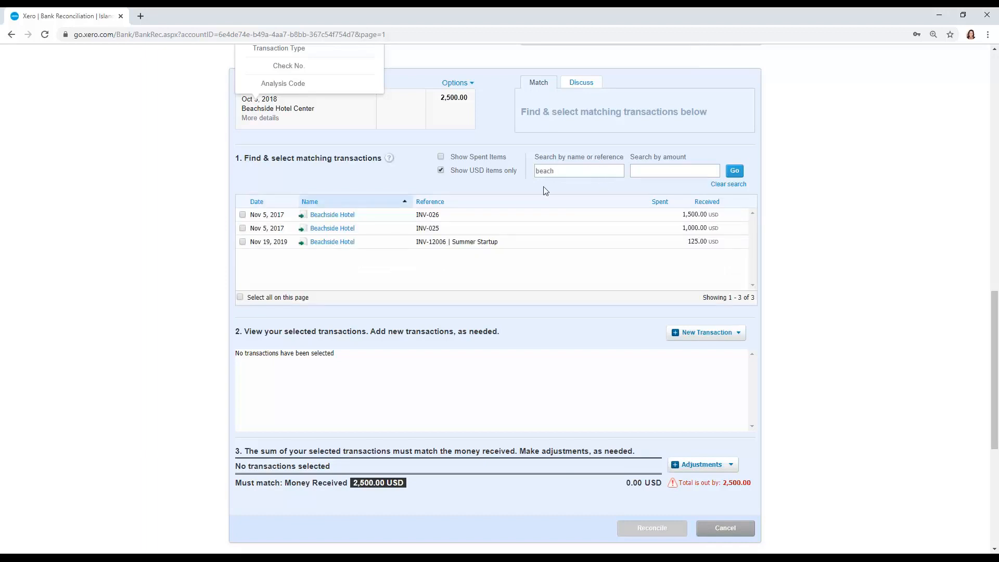
pyautogui.click(242, 214)
pyautogui.click(243, 228)
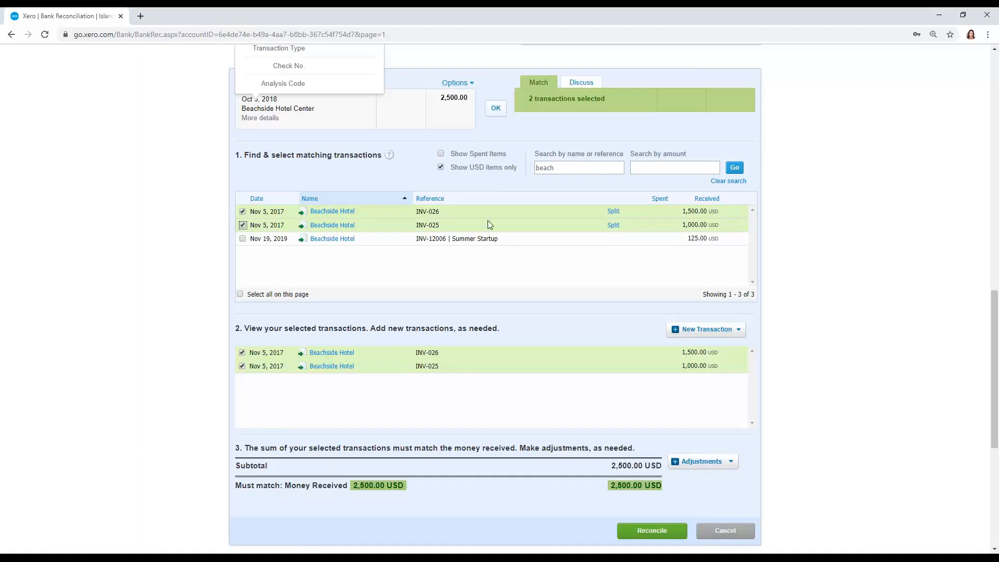
pyautogui.click(495, 111)
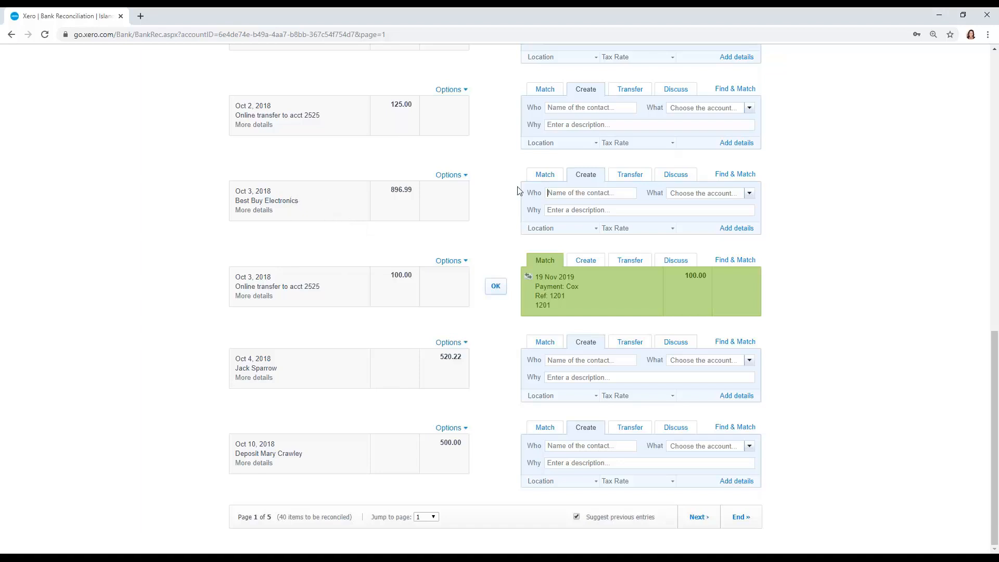
# - For the 896.99 spent on Oct 3, 2018, enter contact "Best Buy", account 1500 - Office Equipment and description "Computer"
pyautogui.click(554, 193)
pyautogui.write('Best Buy')
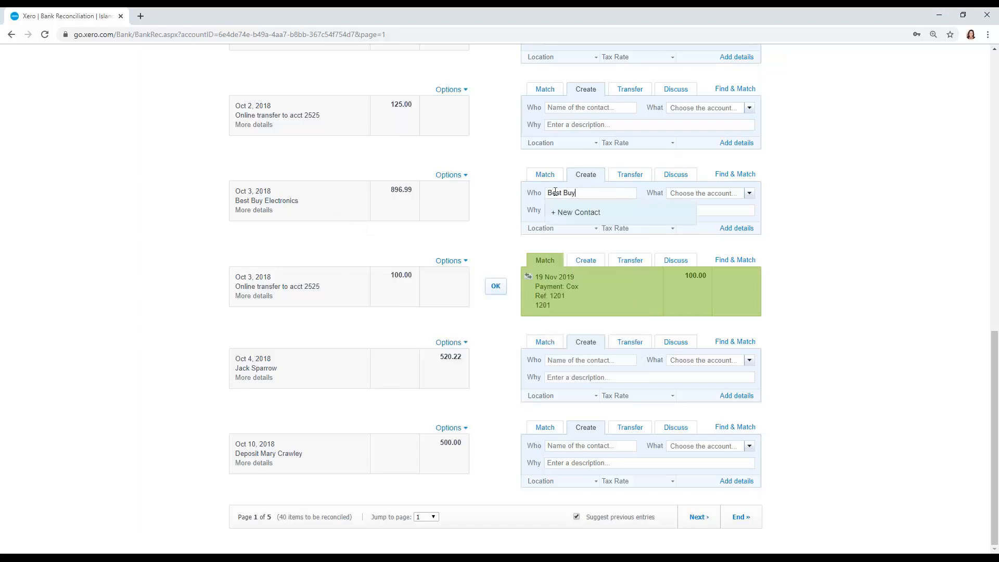
pyautogui.press('Tab')
pyautogui.write('off')
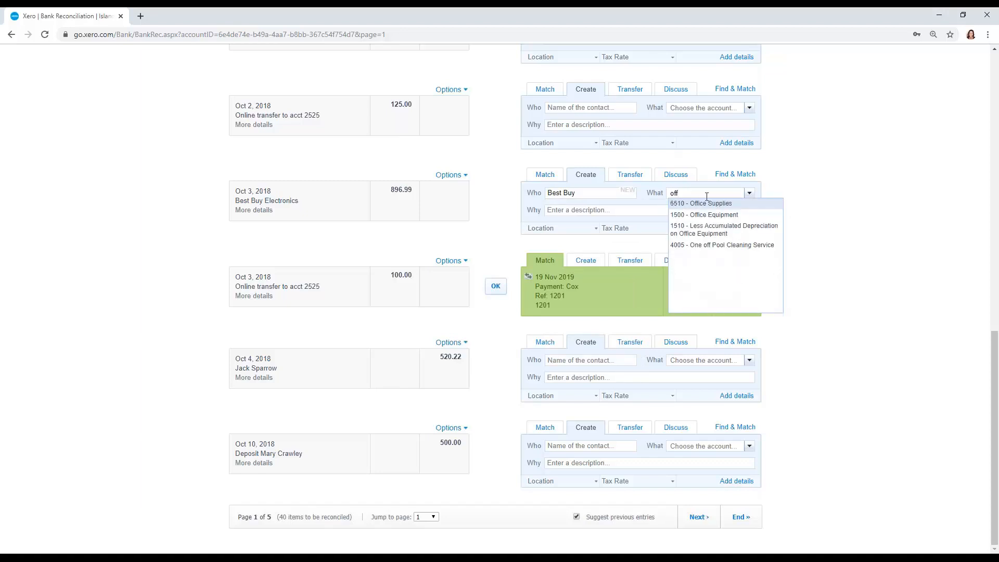
pyautogui.click(704, 215)
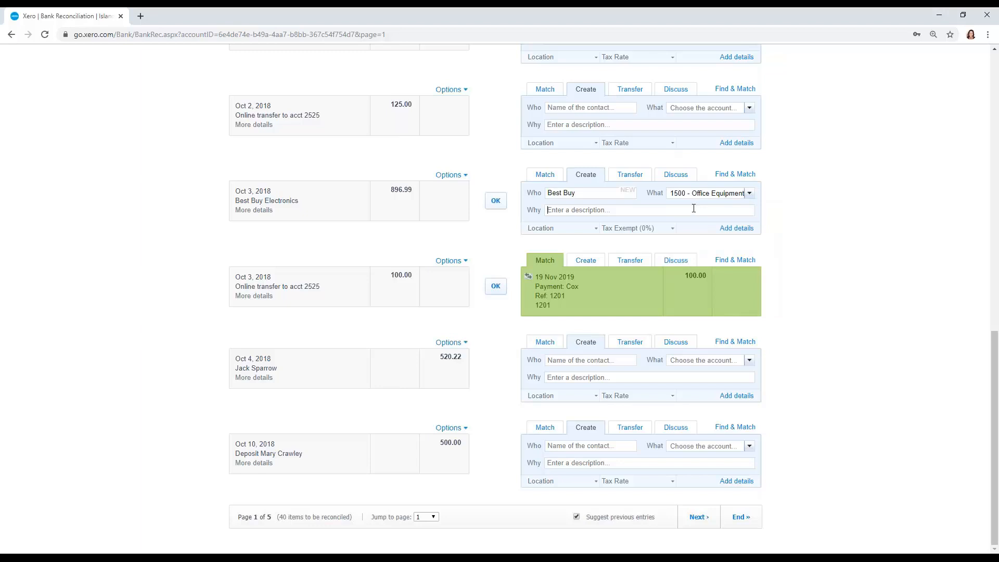
pyautogui.click(693, 208)
pyautogui.write('Computer')
# - Attach the Receipt file to the Best Buy payment's details, then save the transaction and reconcile the line
pyautogui.click(736, 229)
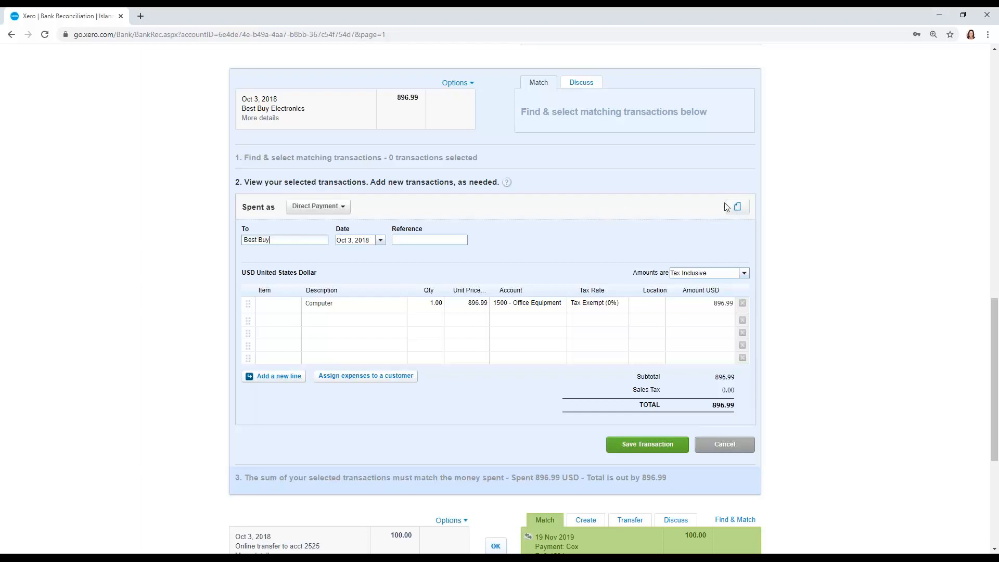
pyautogui.click(737, 207)
pyautogui.click(709, 332)
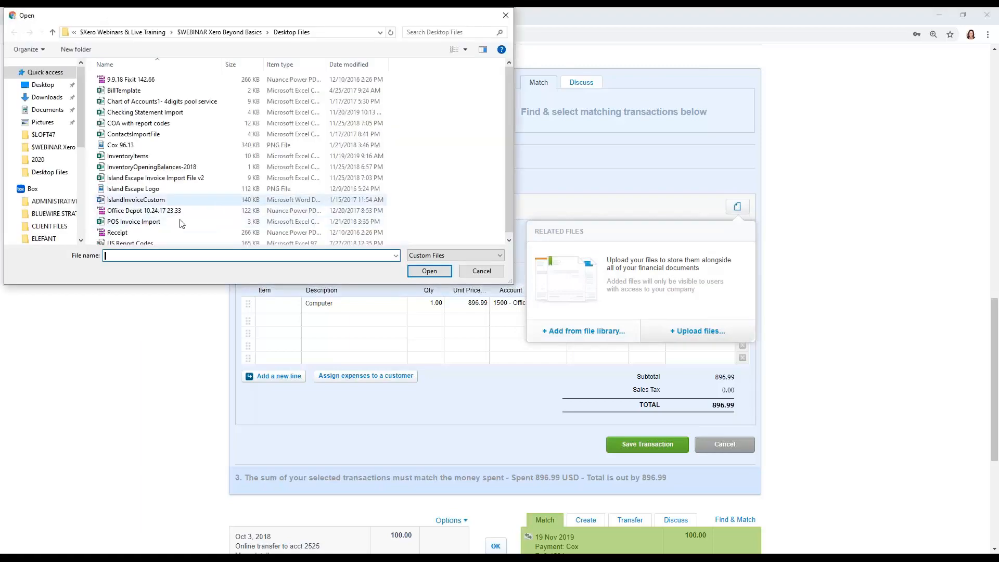
pyautogui.click(171, 232)
pyautogui.click(430, 271)
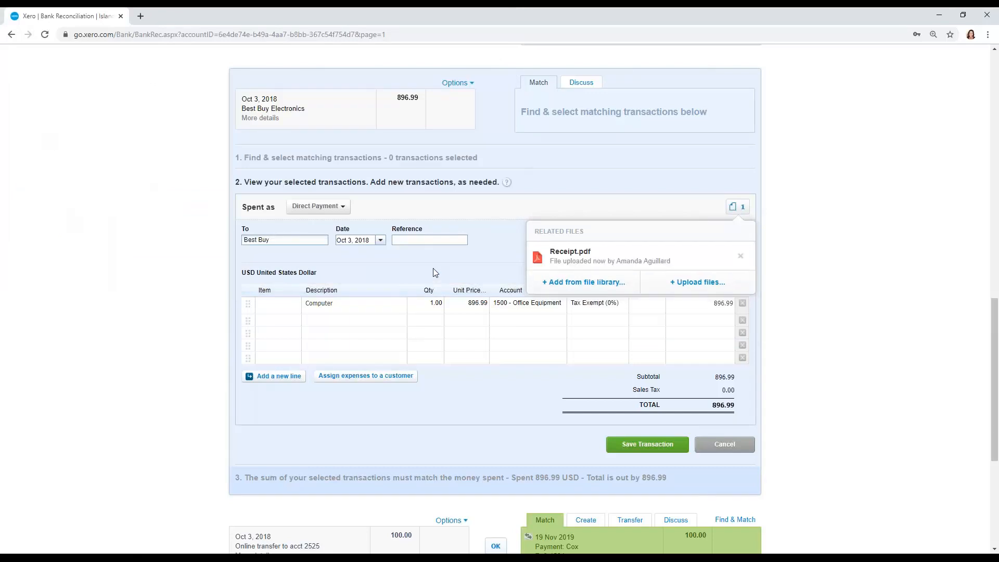
pyautogui.click(484, 265)
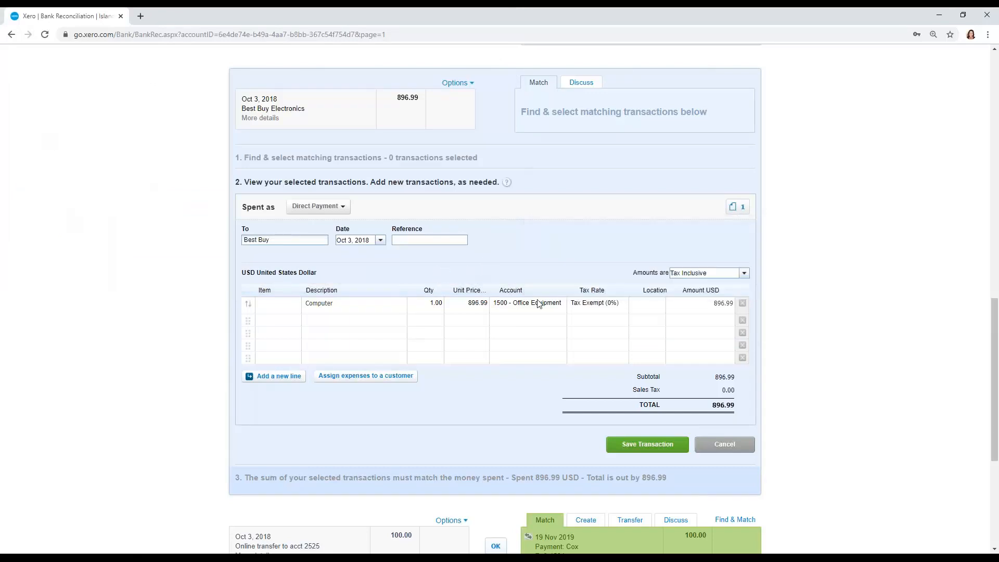
pyautogui.click(647, 444)
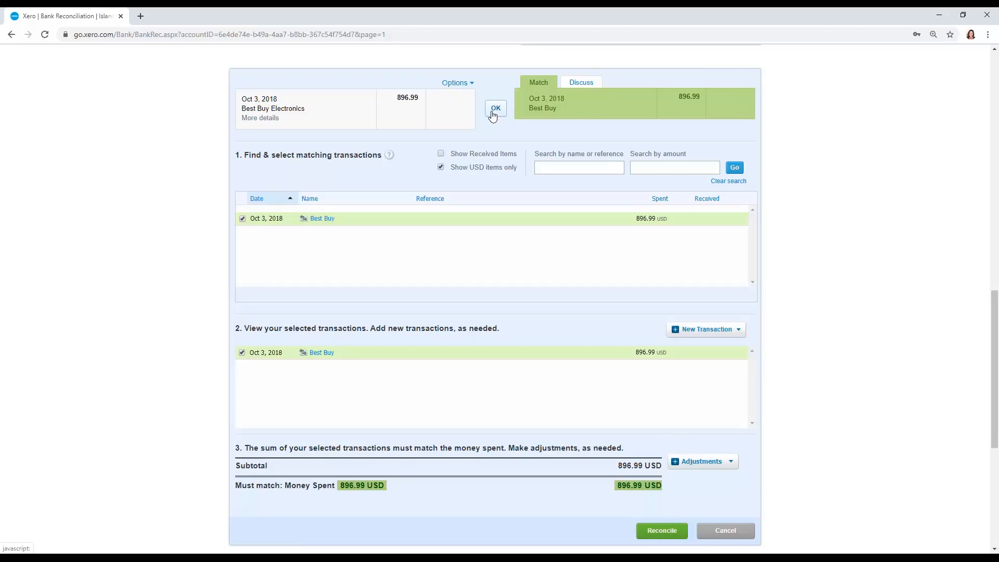
pyautogui.click(494, 112)
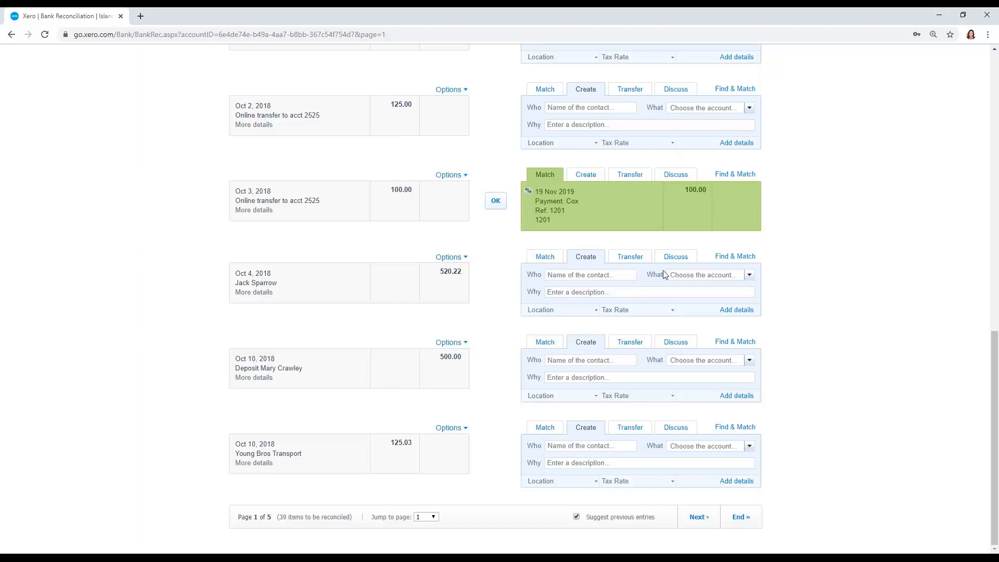
# - For the 520.22 received on Oct 4, 2018, search matching transactions by the payer's first name and select invoice INV-018
pyautogui.click(734, 257)
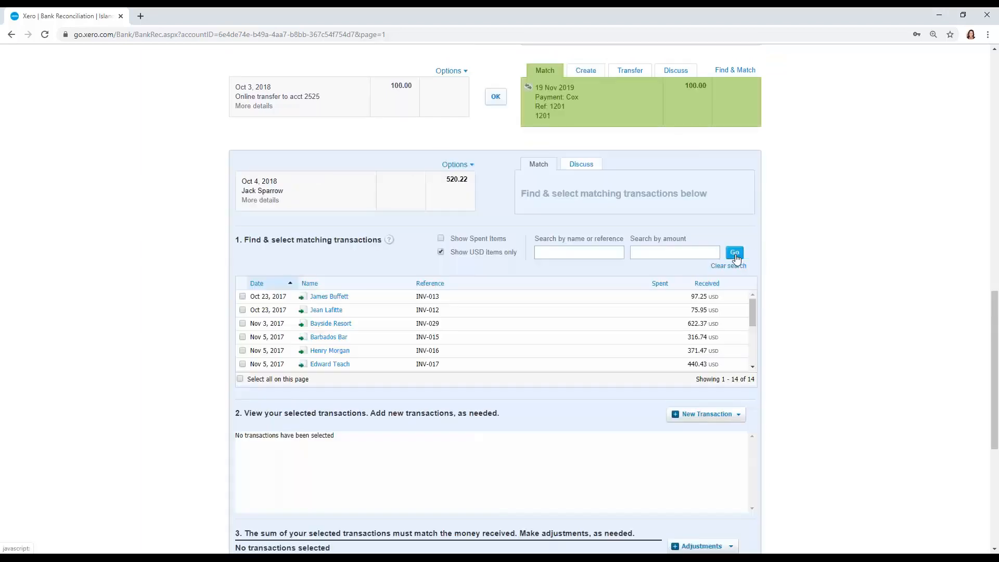
pyautogui.click(602, 250)
pyautogui.write('jack')
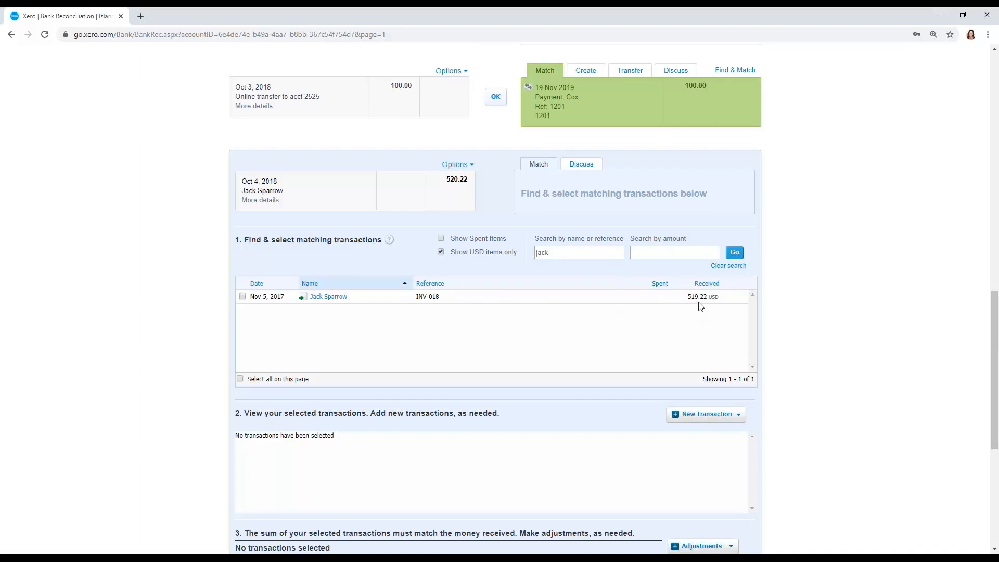
pyautogui.click(242, 297)
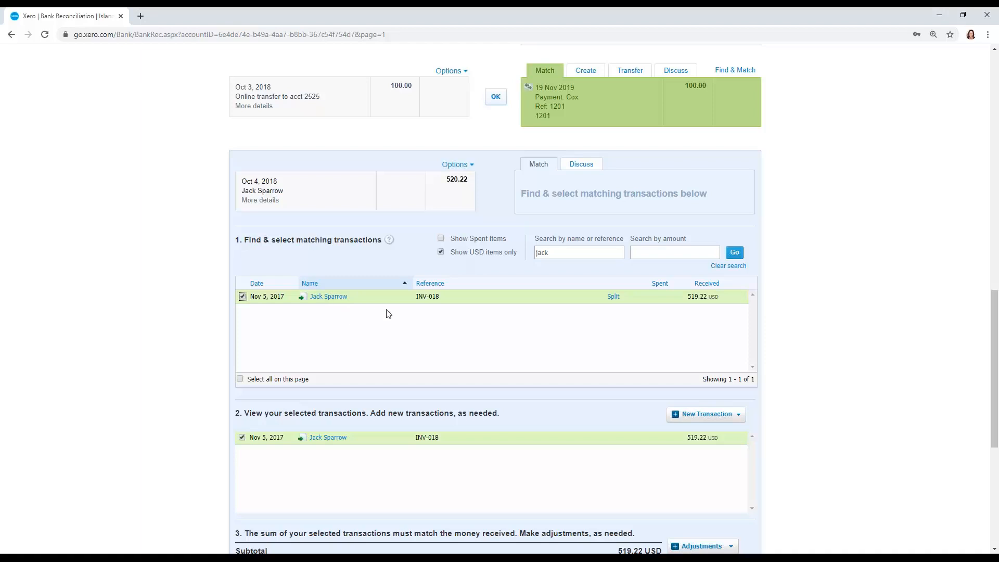
pyautogui.scroll(-2, 390, 309)
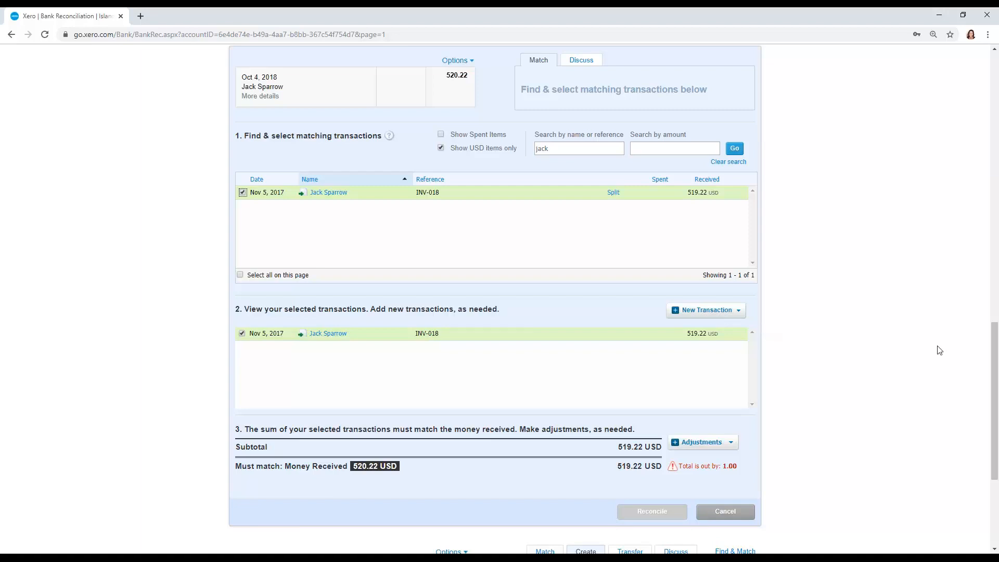
pyautogui.click(731, 443)
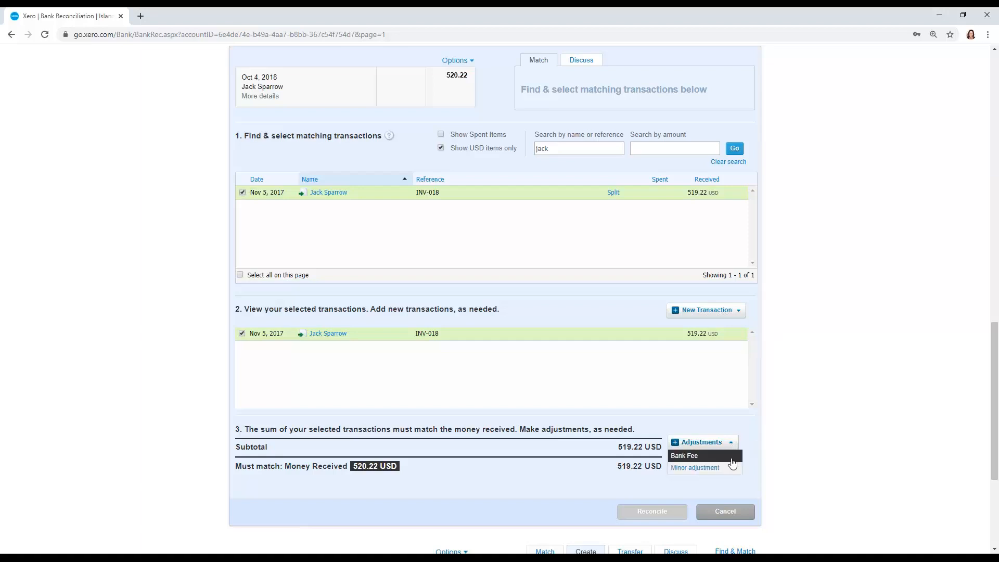
pyautogui.click(728, 467)
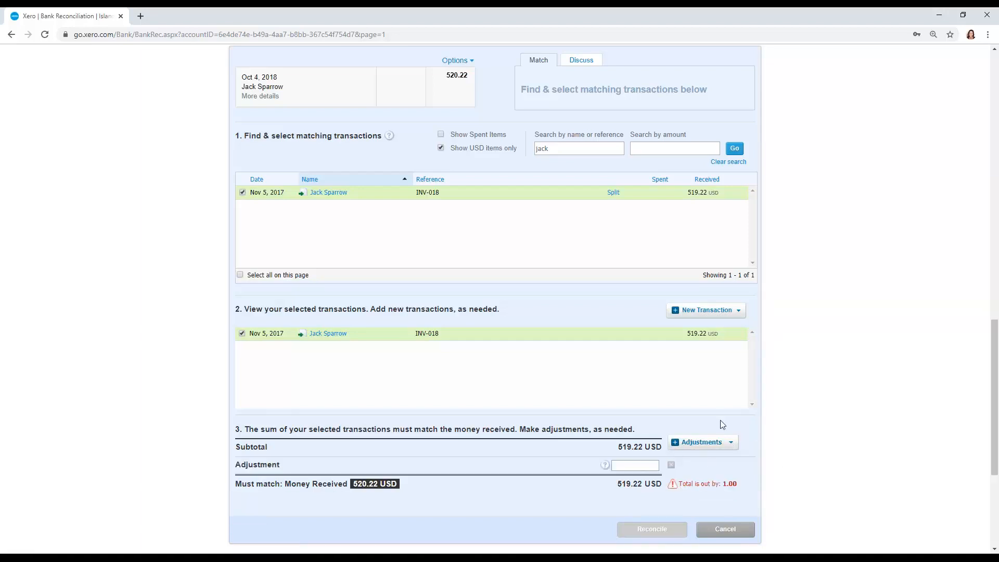
pyautogui.write('1.00')
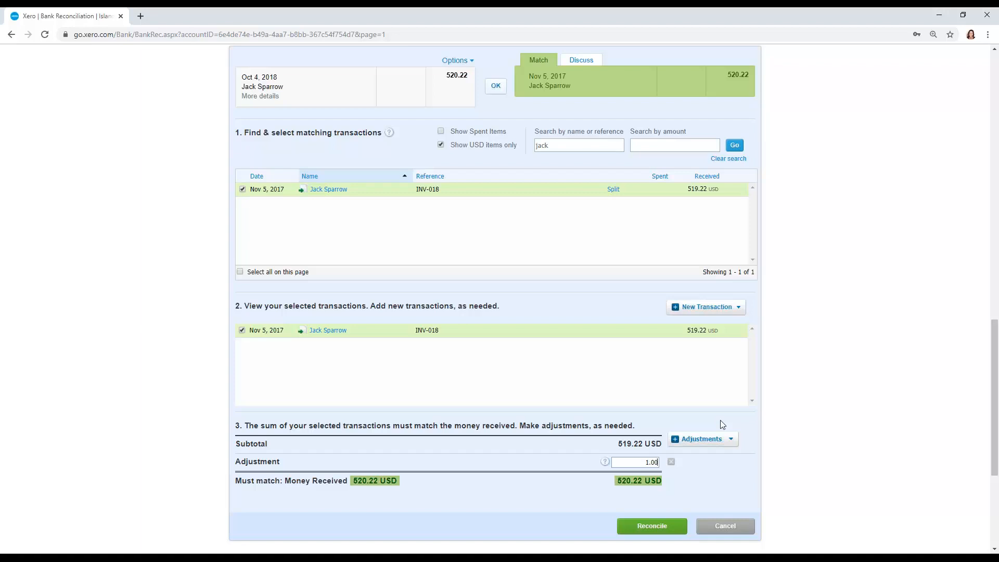
pyautogui.click(671, 462)
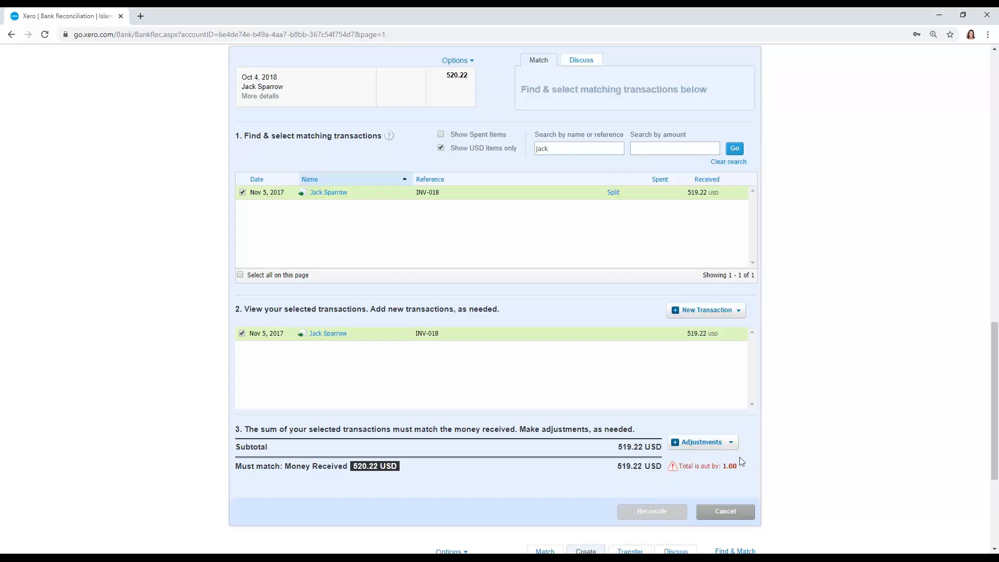
# - Add a Bank Fee adjustment to the 520.22 match, with "Difference" entered as its payee
pyautogui.click(730, 443)
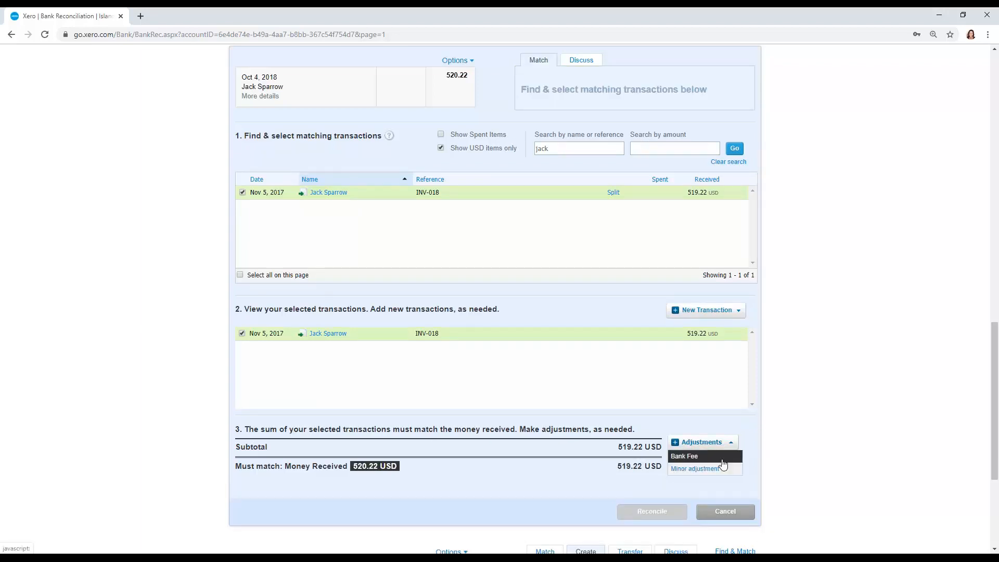
pyautogui.click(722, 460)
pyautogui.scroll(-3, 770, 447)
pyautogui.click(294, 336)
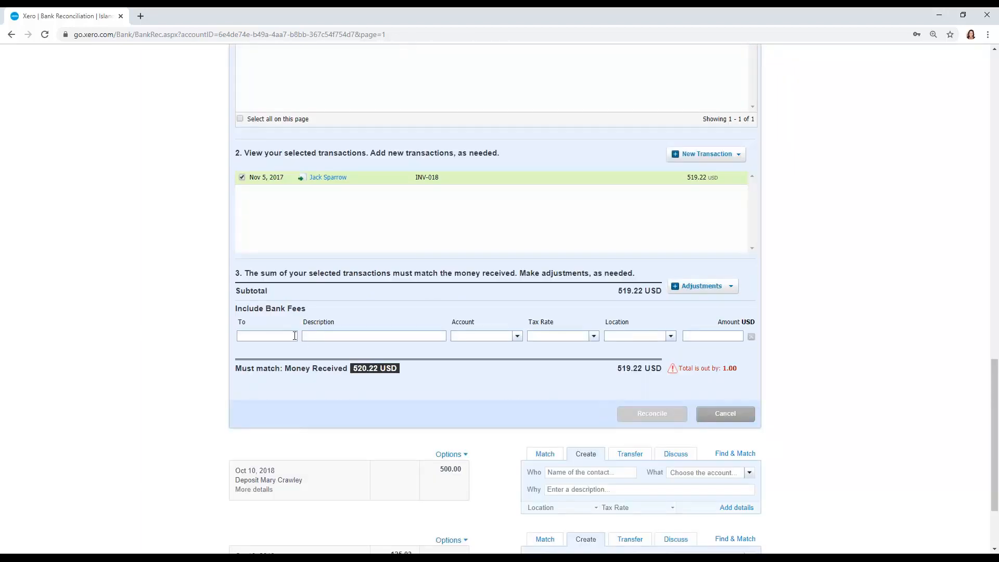
pyautogui.write('Difference')
pyautogui.press('Tab')
# - Assign the bank fee adjustment on the 520.22 match to account 4015 - Labor Repair
pyautogui.click(516, 335)
pyautogui.click(511, 334)
pyautogui.write('bank')
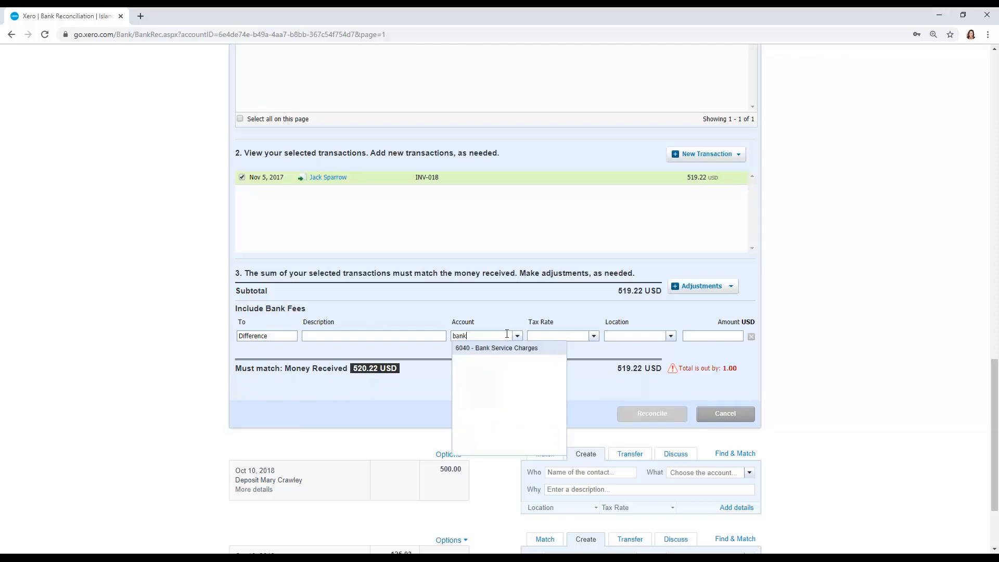
pyautogui.press('Return')
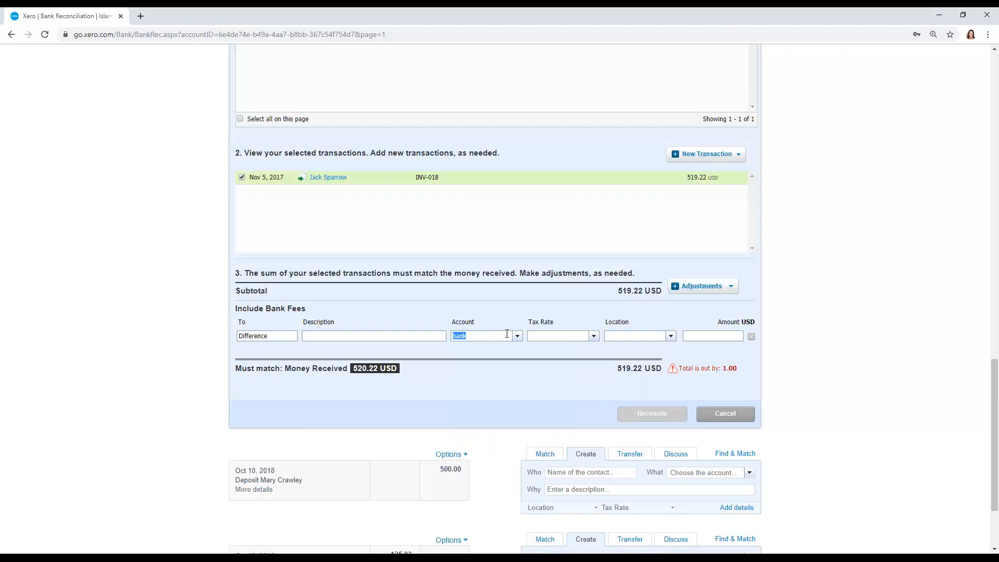
pyautogui.write('lab')
pyautogui.press('Down')
pyautogui.press('Tab')
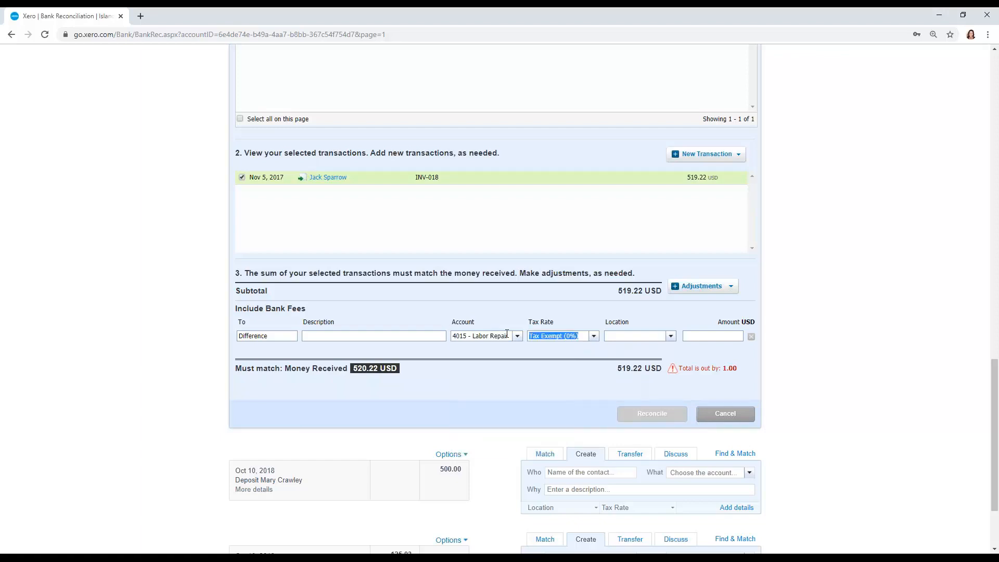
pyautogui.click(507, 334)
# - Set the bank fee adjustment's amount to -1.00, and remove the adjustment line from the match
pyautogui.click(715, 334)
pyautogui.write('-1.00')
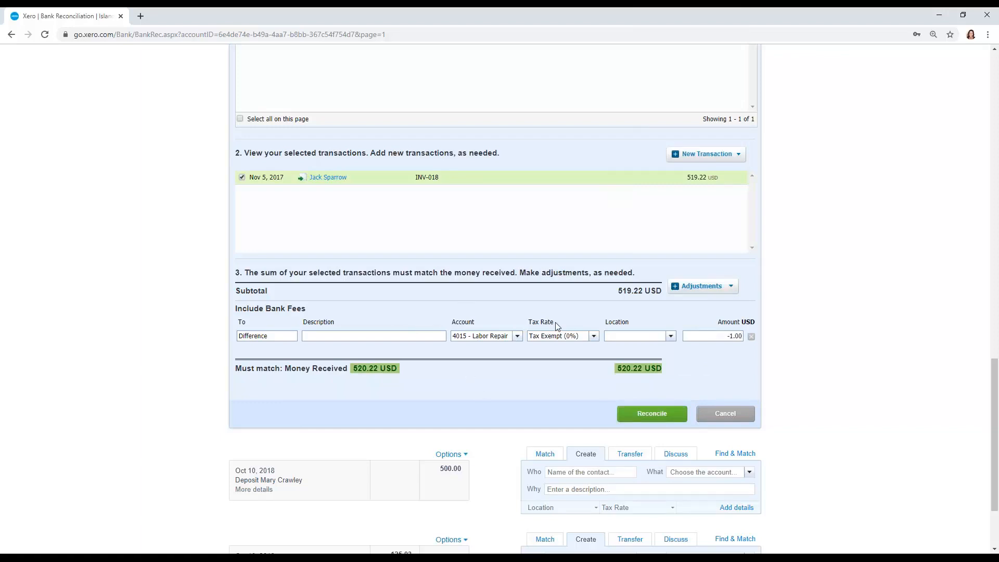
pyautogui.click(751, 337)
# - Add a new Receive Money transaction to the 520.22 match and set its type to Overpayment
pyautogui.scroll(2, 778, 340)
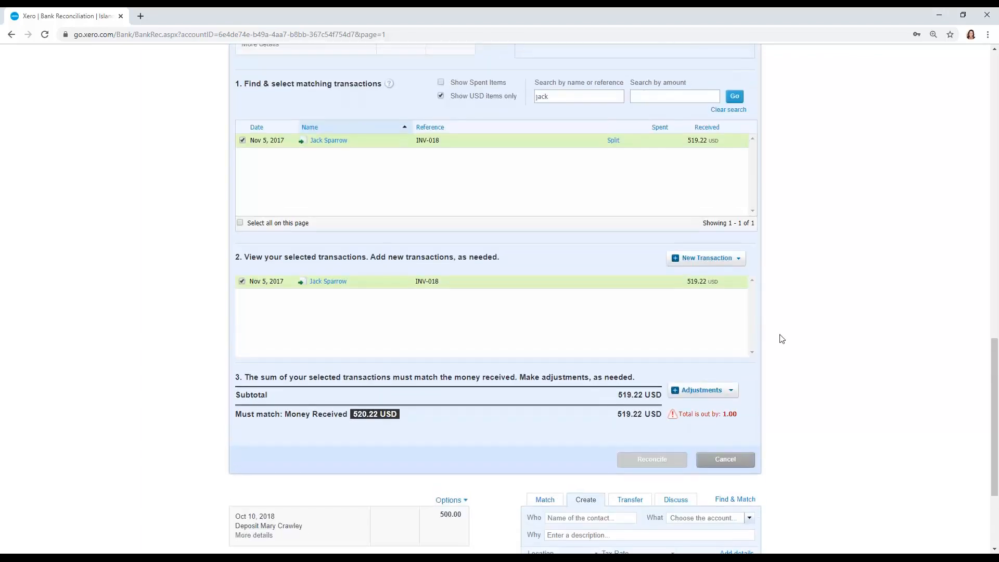
pyautogui.scroll(1, 781, 339)
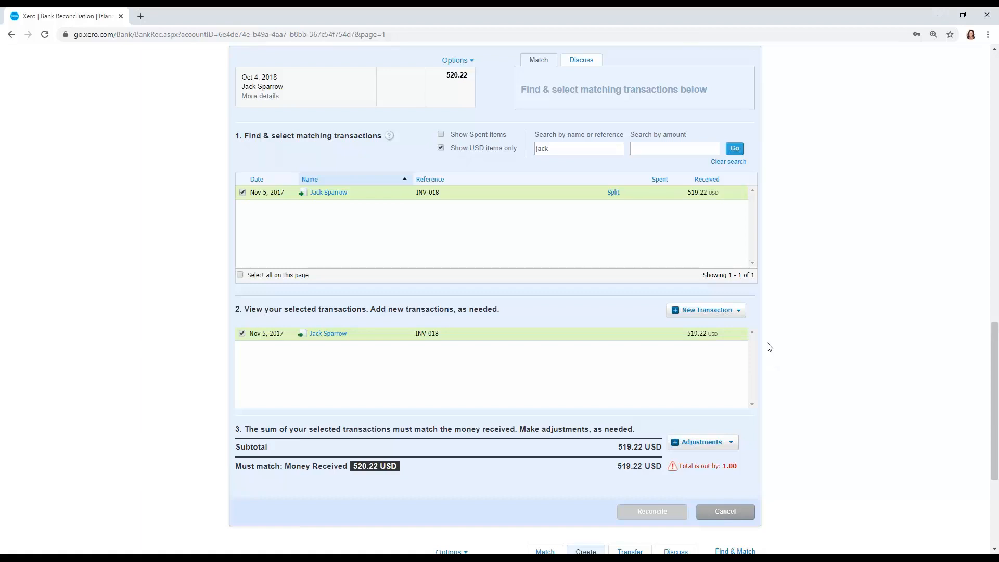
pyautogui.click(737, 310)
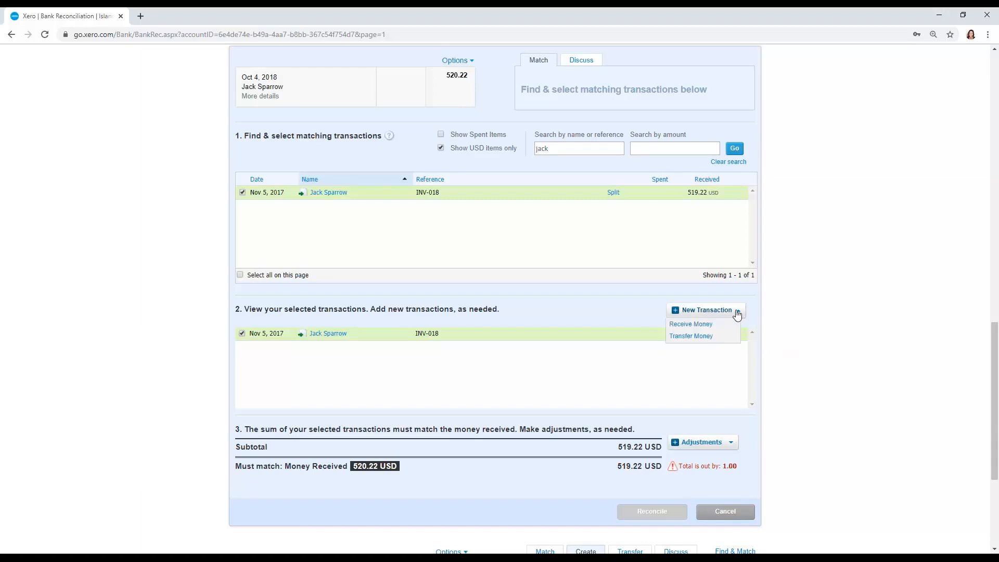
pyautogui.click(731, 323)
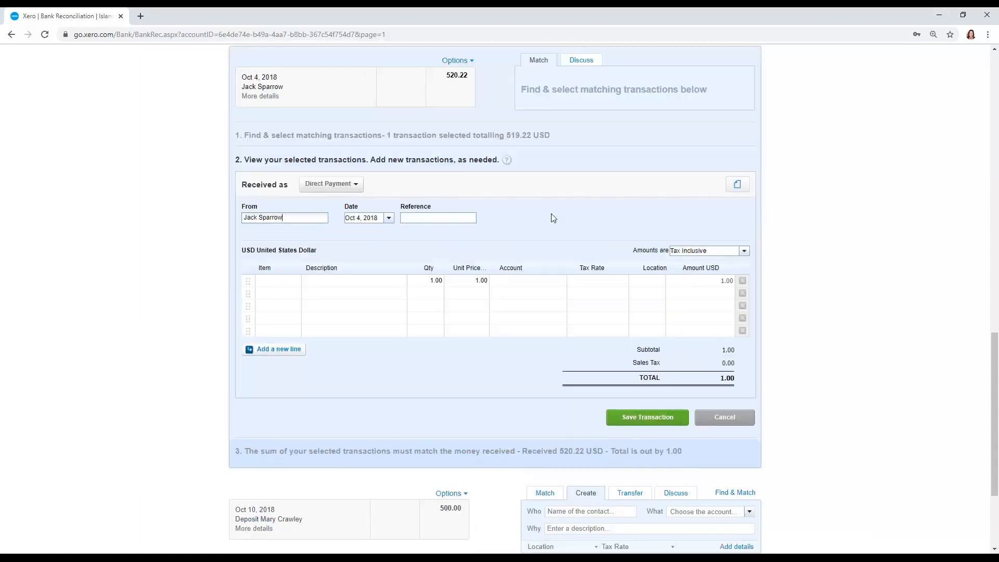
pyautogui.click(350, 186)
pyautogui.click(322, 222)
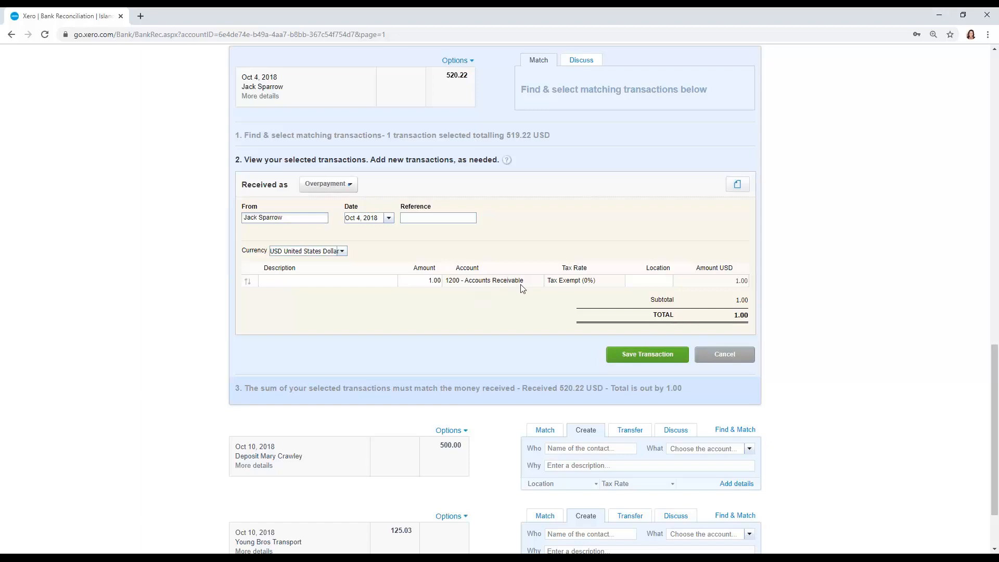
# - Enter the description "Accidental overpayment", save the overpayment transaction and reconcile the 520.22 line
pyautogui.click(631, 356)
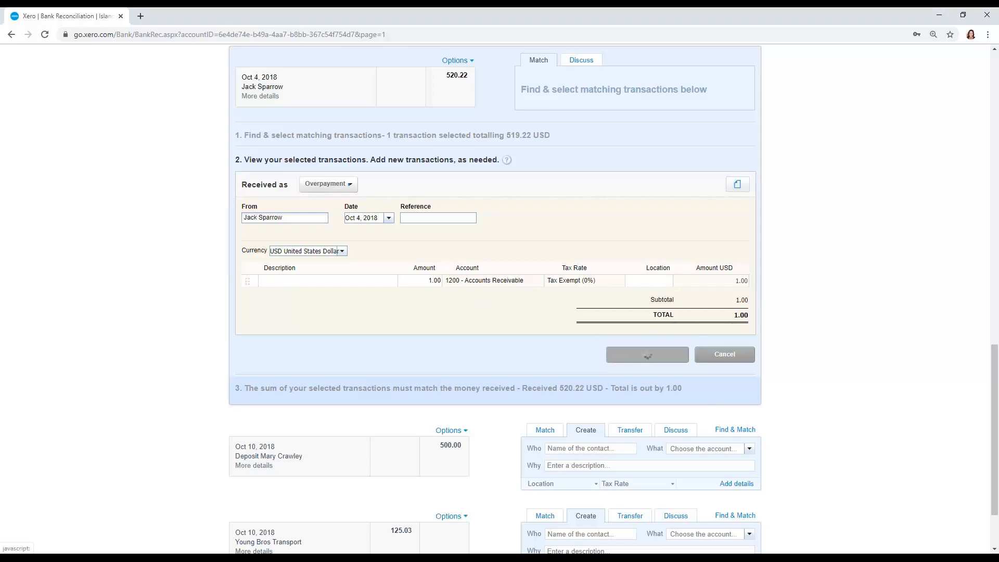
pyautogui.click(336, 333)
pyautogui.write('Accidental ')
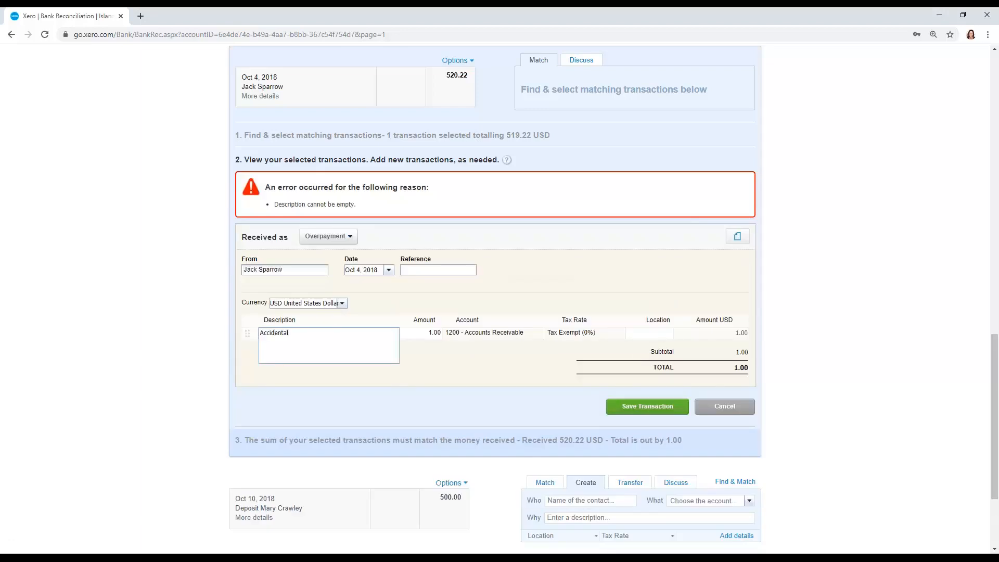
pyautogui.write('overpayment')
pyautogui.click(650, 411)
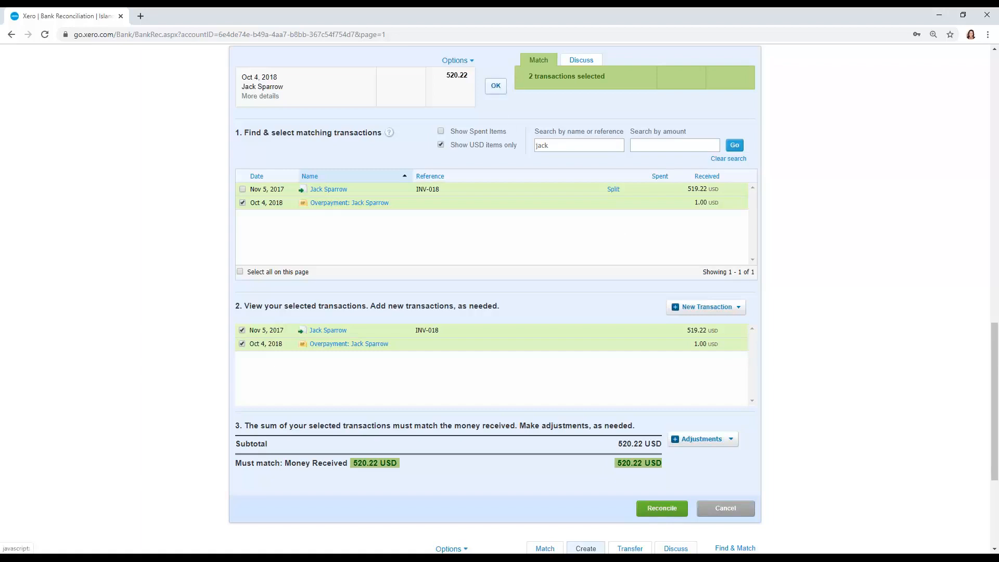
pyautogui.click(495, 85)
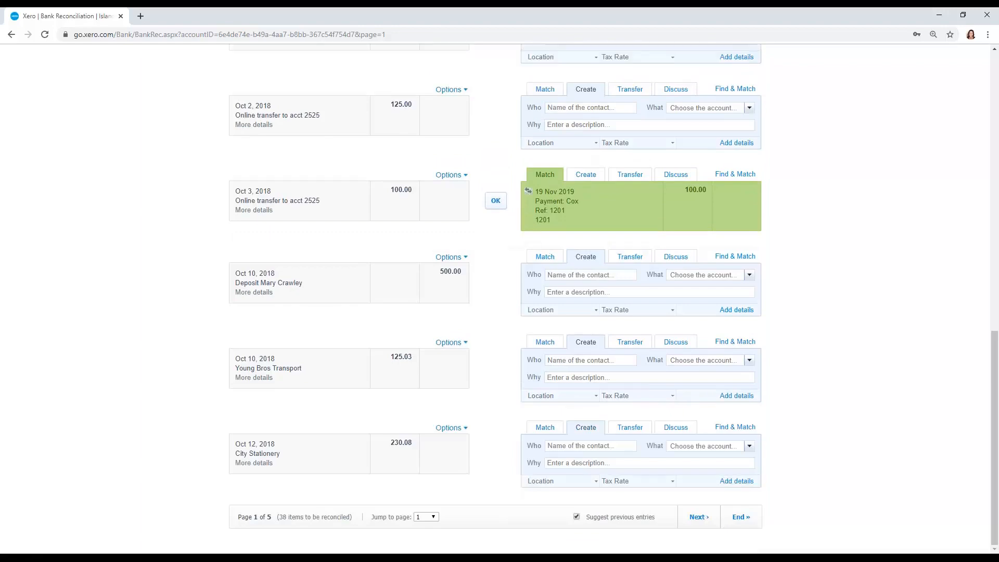
# - Open the sales invoices awaiting payment, examine the details of the Oct 4, 2018 overpayment and return to the list
pyautogui.scroll(4, 825, 330)
pyautogui.scroll(10, 818, 326)
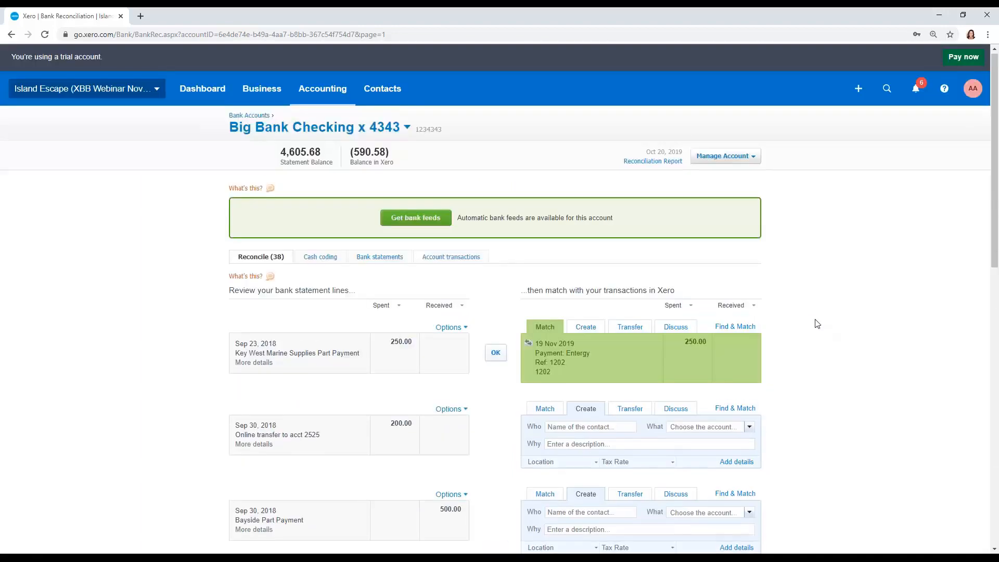
pyautogui.click(262, 93)
pyautogui.click(269, 171)
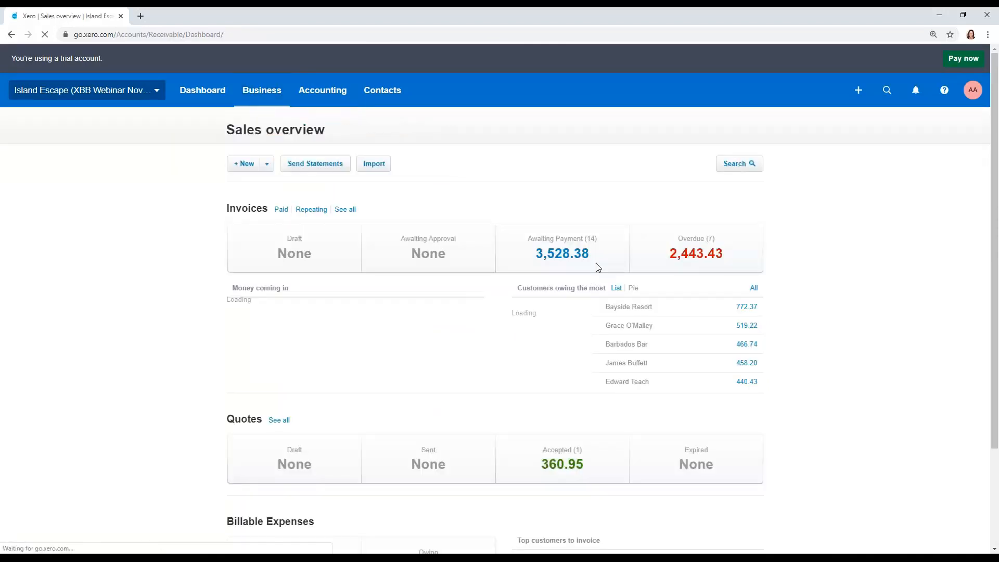
pyautogui.click(568, 257)
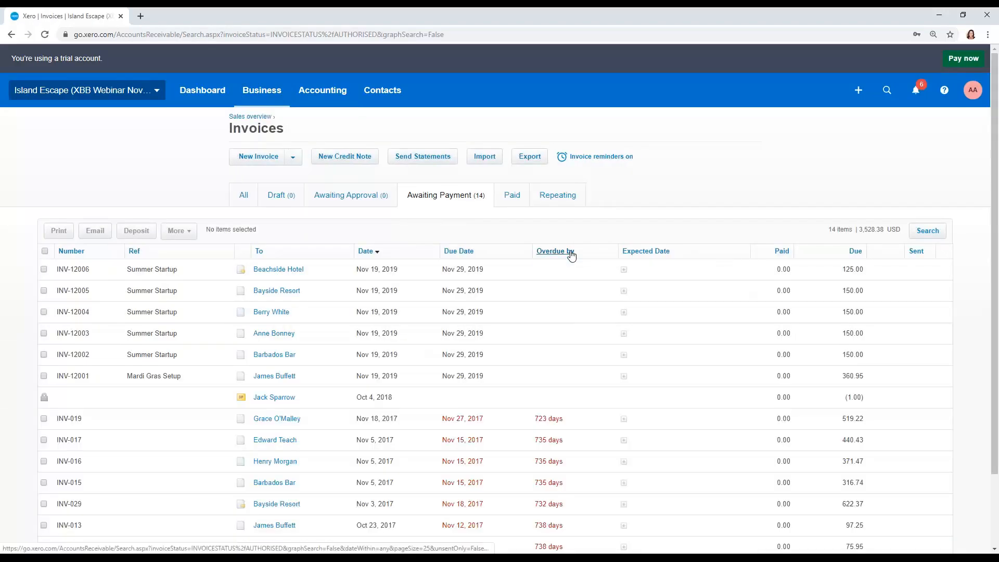
pyautogui.scroll(-2, 575, 254)
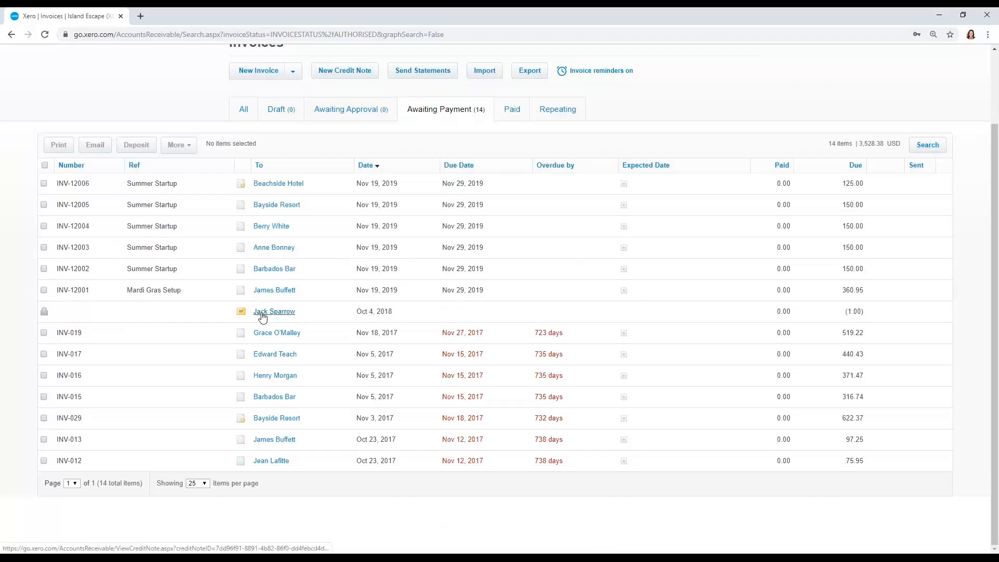
pyautogui.click(264, 312)
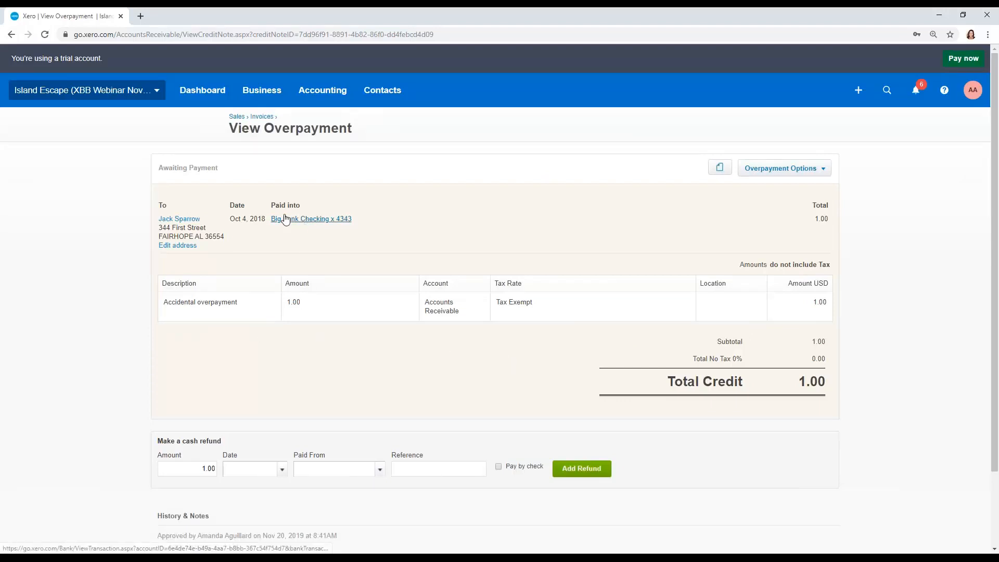
pyautogui.click(9, 37)
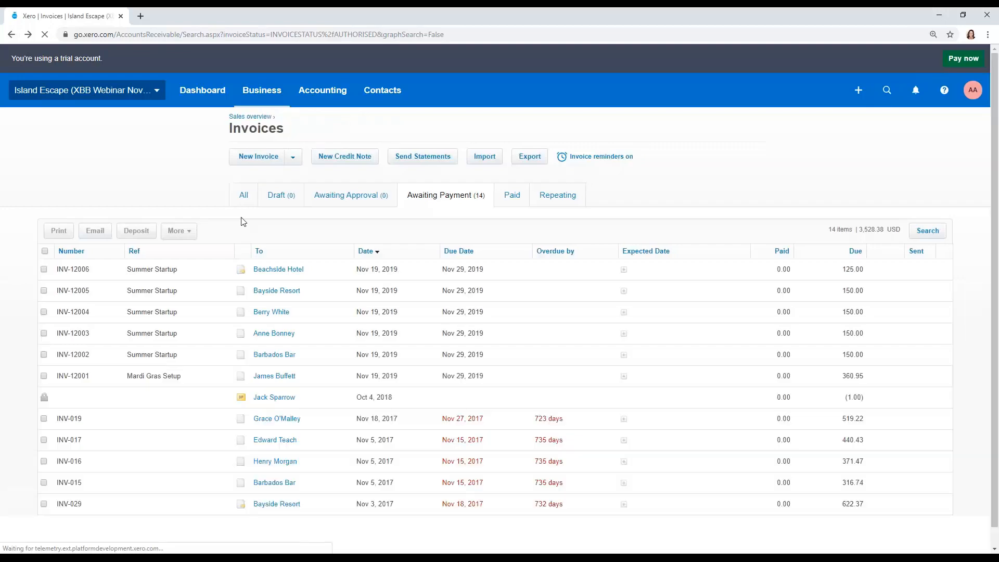
# - Create a new sales invoice for the customer who overpaid, with the line description "overpayment invoice"
pyautogui.click(258, 156)
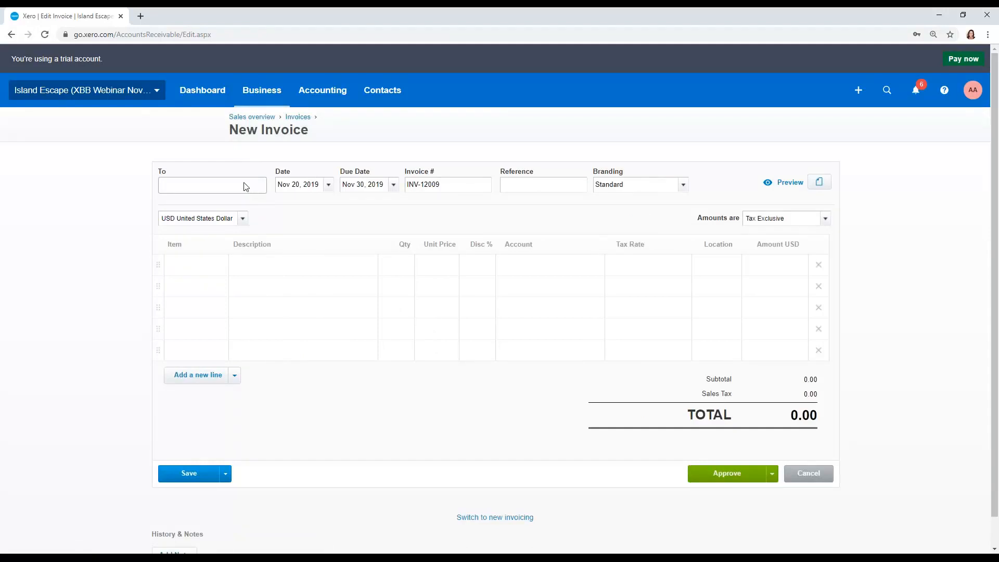
pyautogui.click(215, 186)
pyautogui.write('jack s')
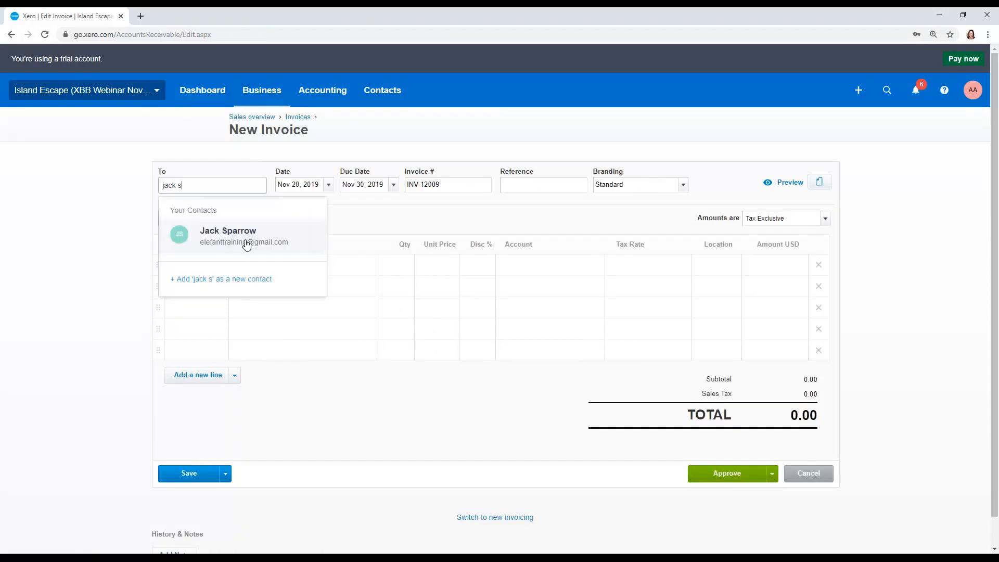
pyautogui.click(246, 245)
pyautogui.click(267, 271)
pyautogui.write('overpayment')
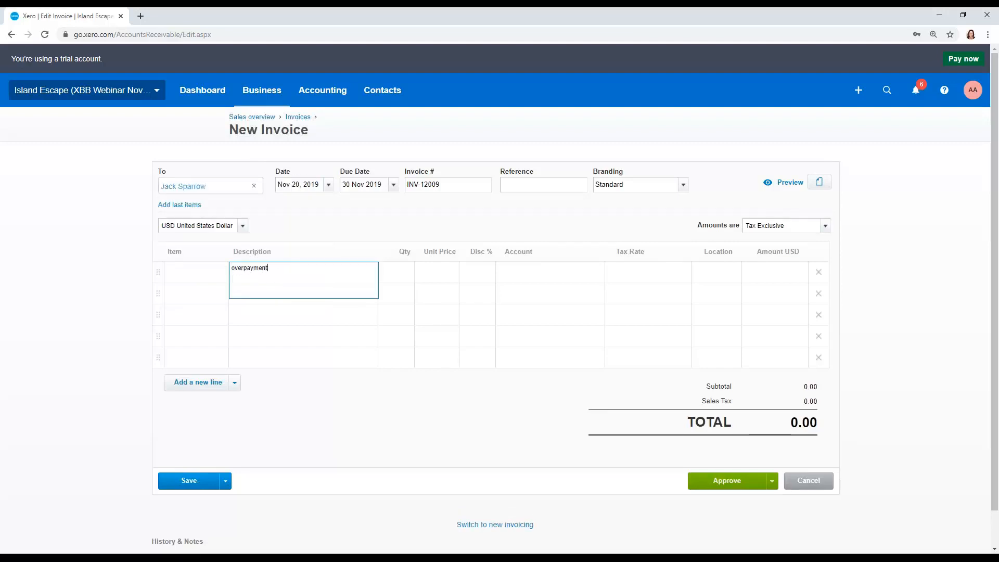
pyautogui.write(' invoice')
# - Set the invoice line's unit price to 10.00 and approve the invoice
pyautogui.press('Tab')
pyautogui.press('Tab')
pyautogui.write('100')
pyautogui.press('Tab')
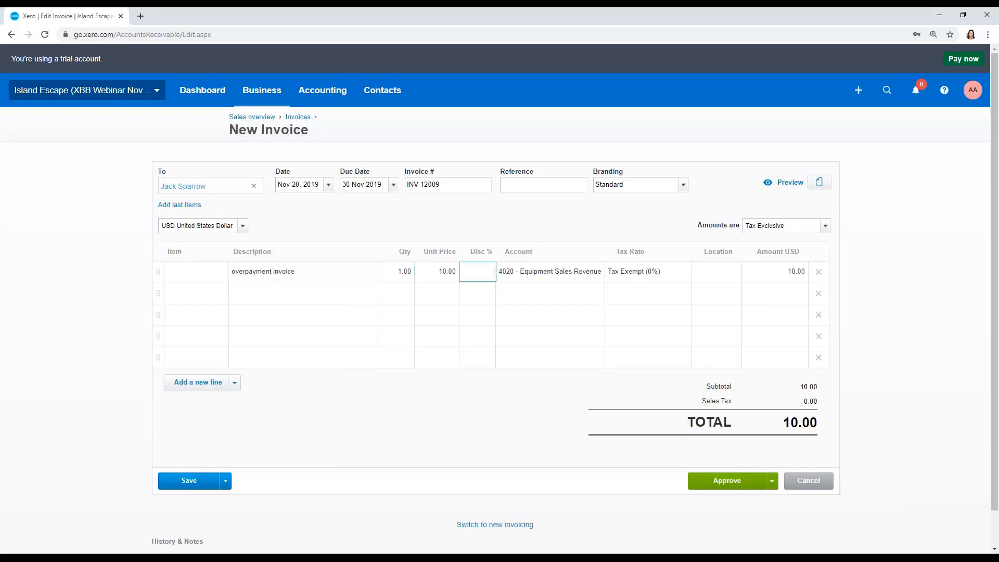
pyautogui.click(715, 485)
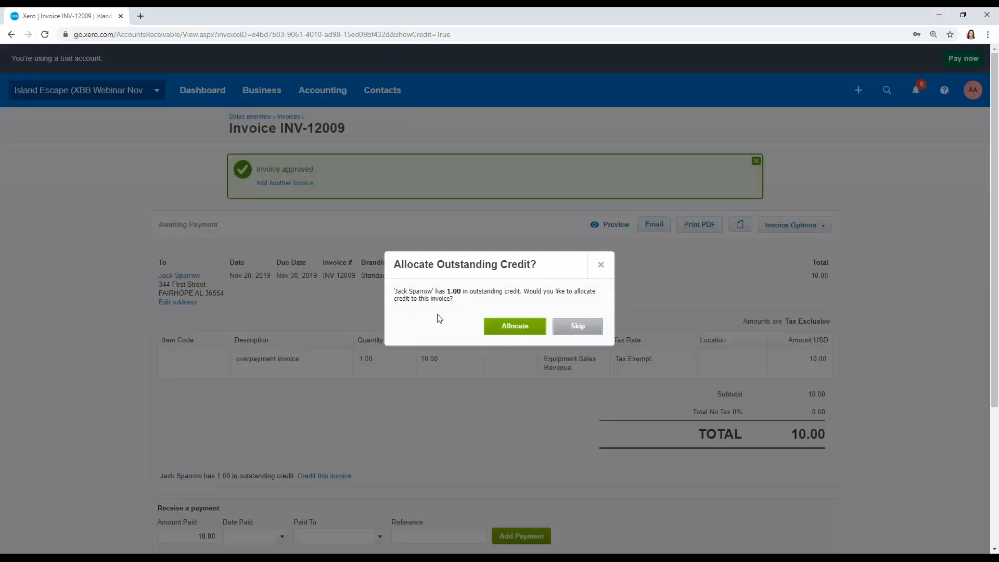
# - Allocate 1.00 of the customer's outstanding overpayment credit to the new invoice
pyautogui.click(502, 327)
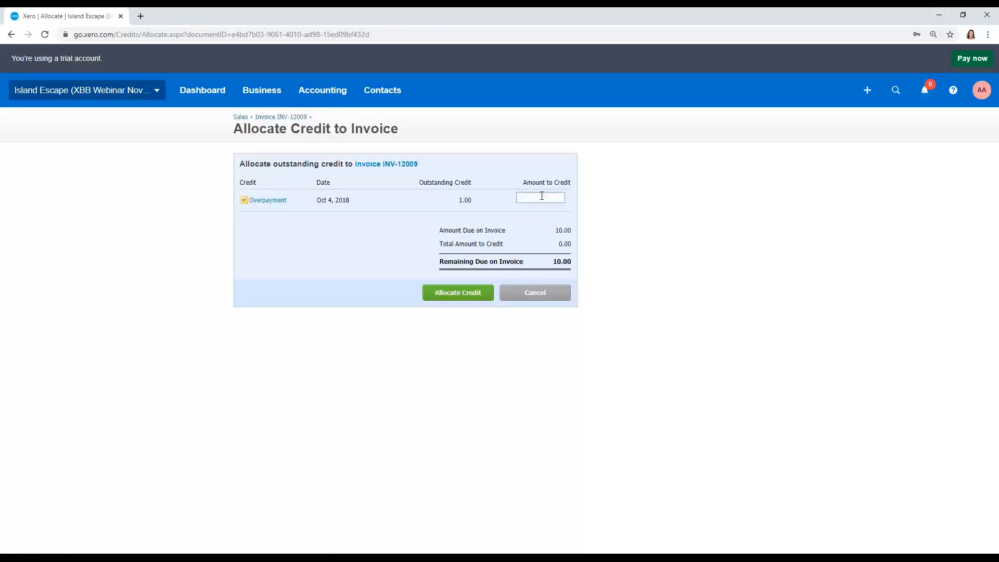
pyautogui.click(542, 196)
pyautogui.write('1.00')
pyautogui.click(460, 291)
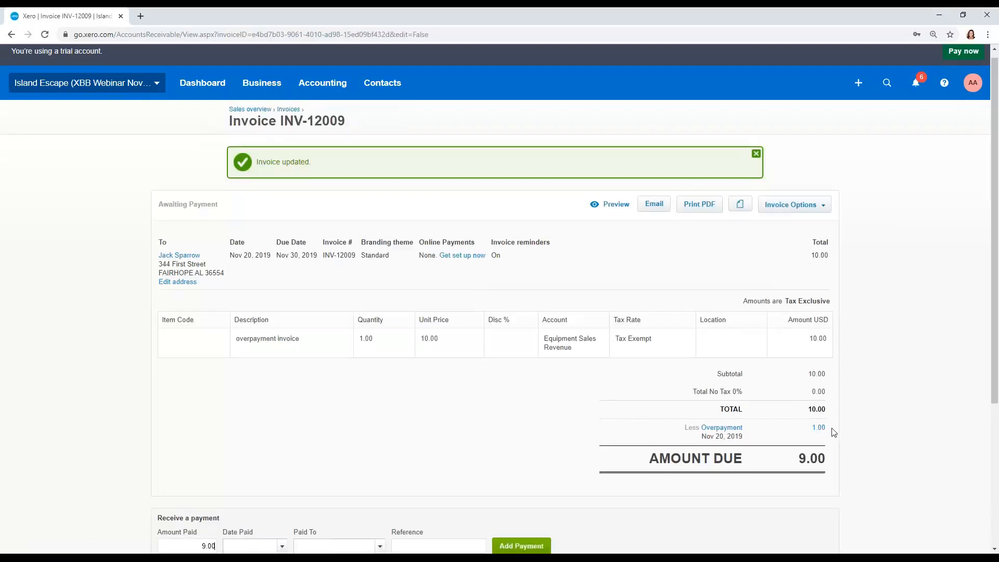
# - Return to the dashboard and open the reconciliation of the Big Bank Checking account
pyautogui.click(259, 83)
pyautogui.click(207, 84)
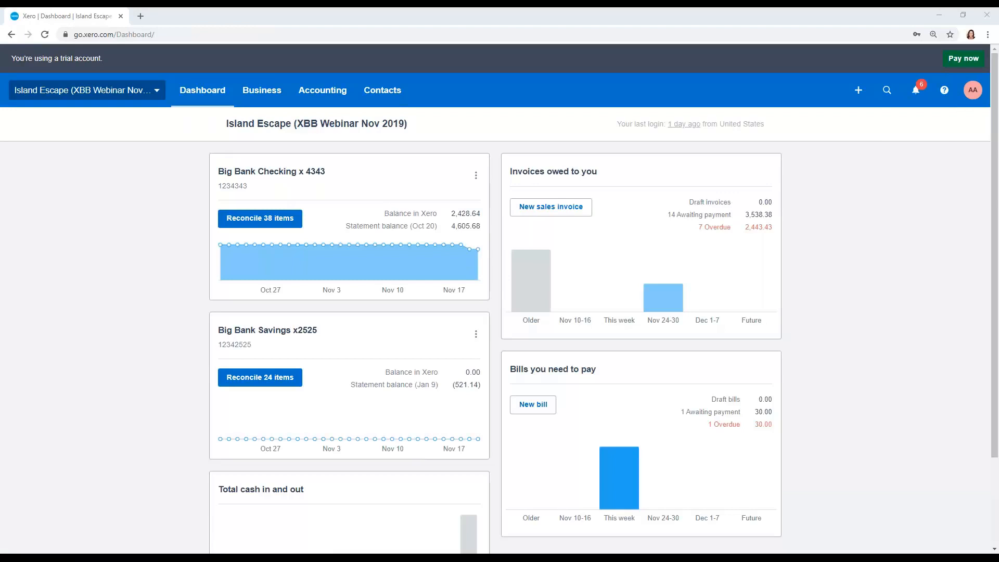
pyautogui.click(277, 224)
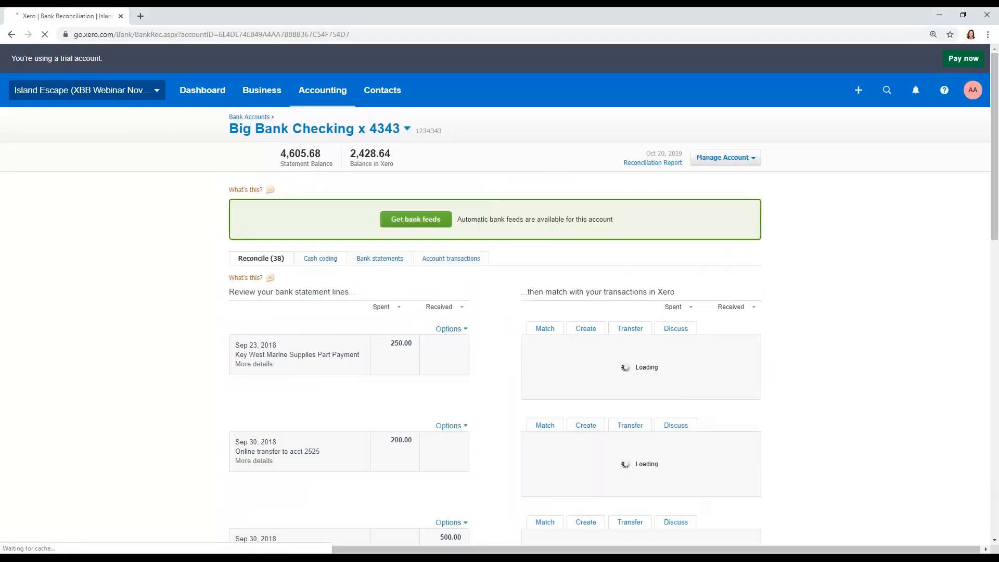
# - Find matches for the 500.00 Bayside Part Payment statement line and select Bayside Resort invoice INV-029
pyautogui.scroll(-2, 279, 226)
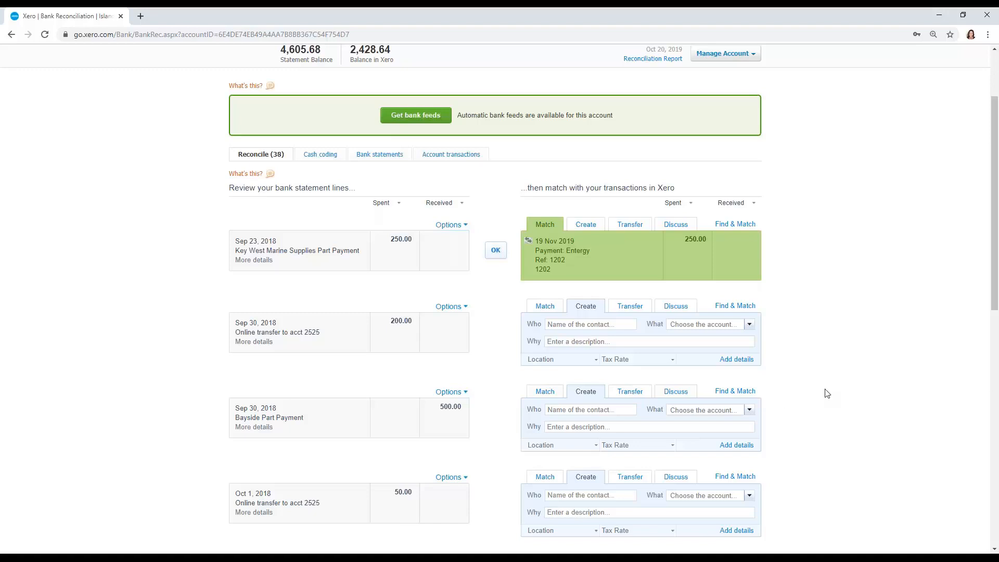
pyautogui.scroll(-2, 825, 412)
pyautogui.scroll(-1, 827, 393)
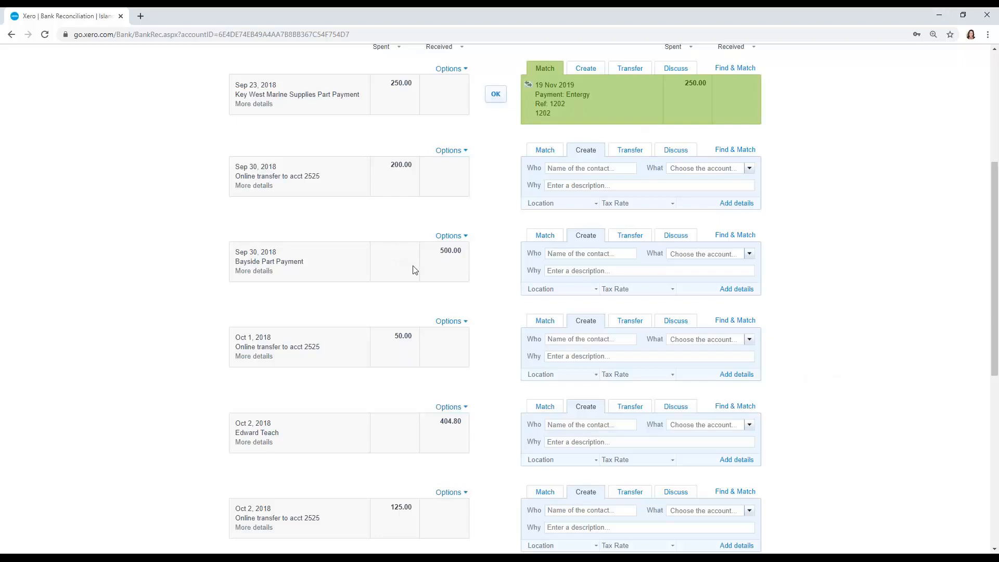
pyautogui.click(739, 239)
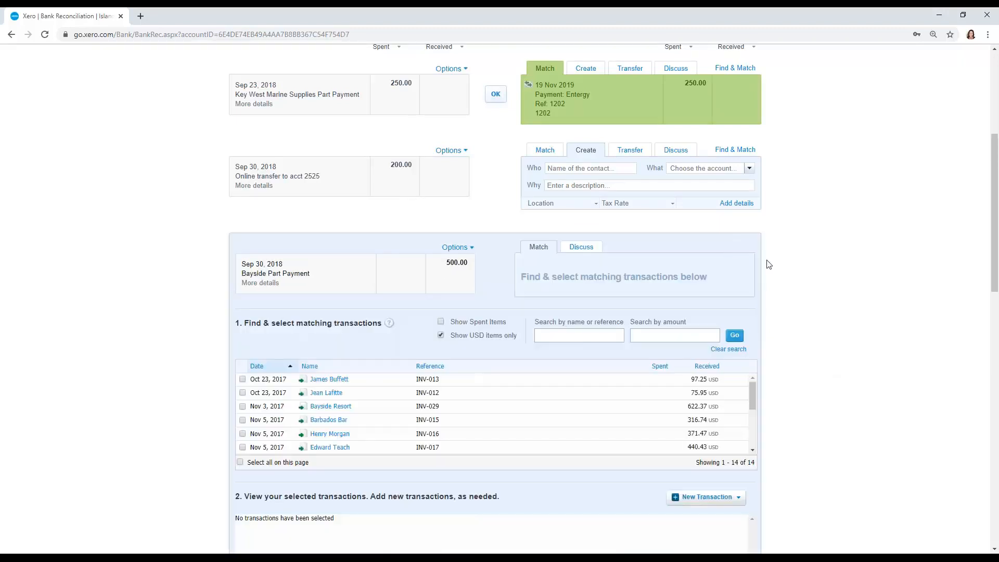
pyautogui.scroll(-1, 768, 264)
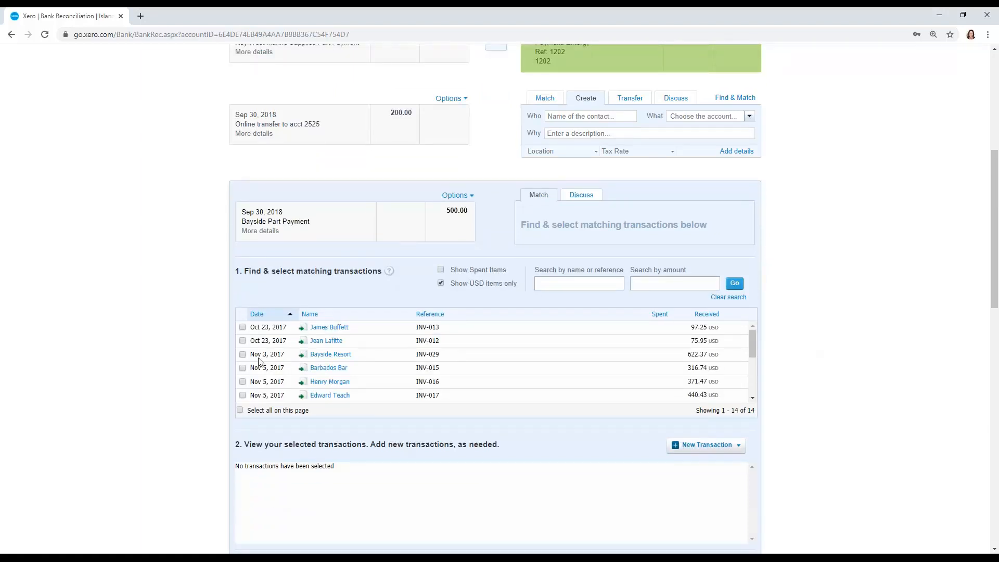
pyautogui.click(242, 354)
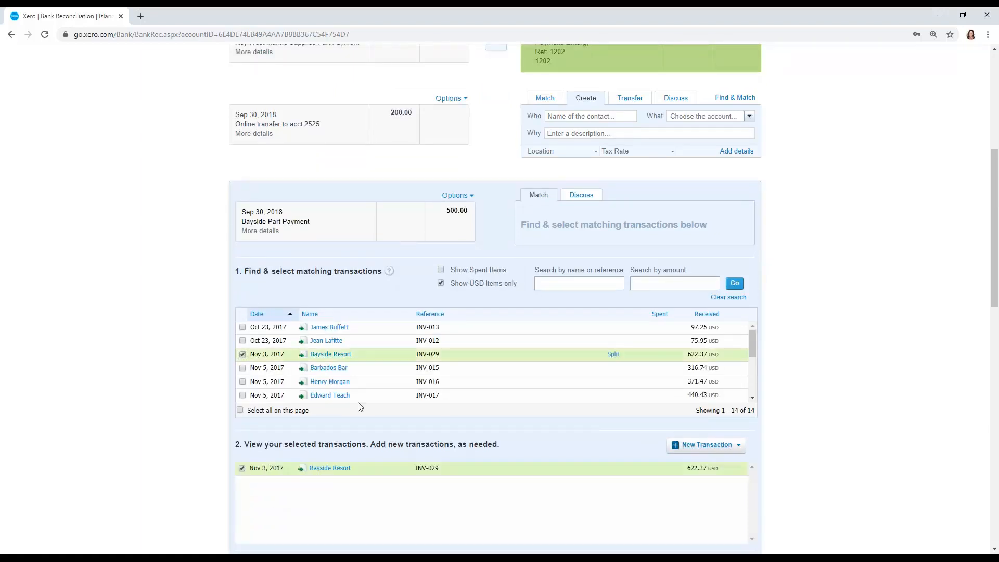
# - Split the selected INV-029 with a part payment of 500.00 and reconcile it with the Bayside statement line
pyautogui.click(615, 356)
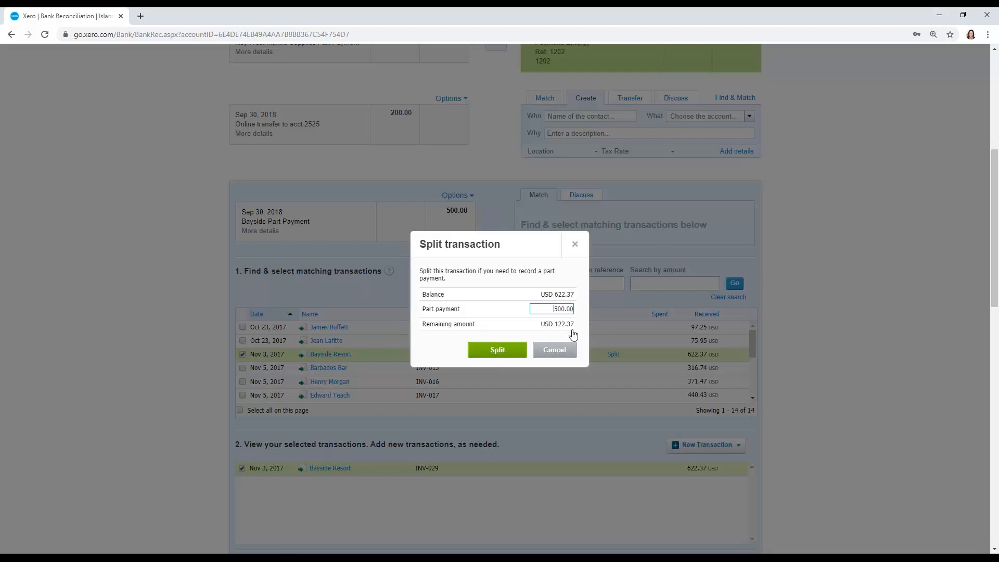
pyautogui.click(492, 359)
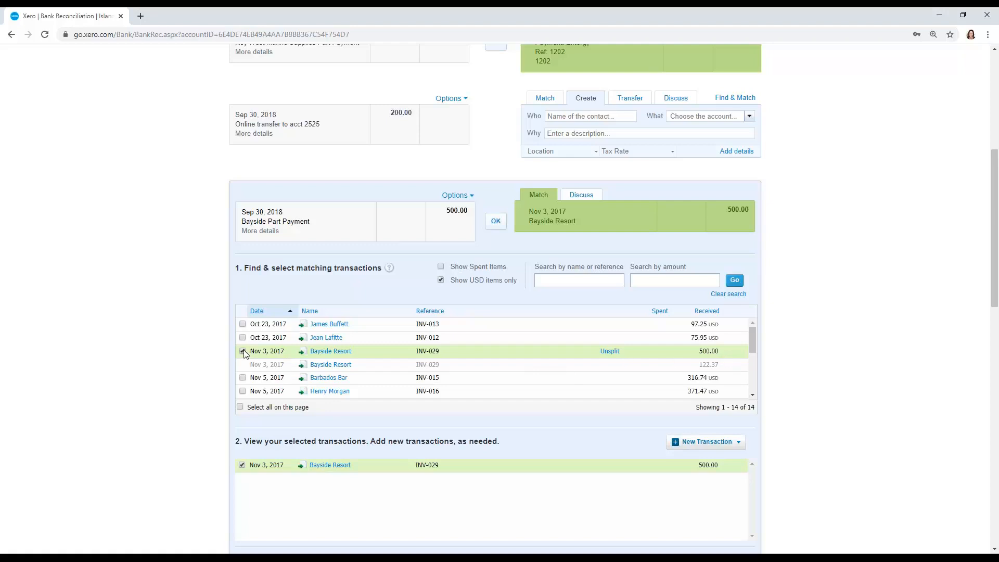
pyautogui.click(494, 221)
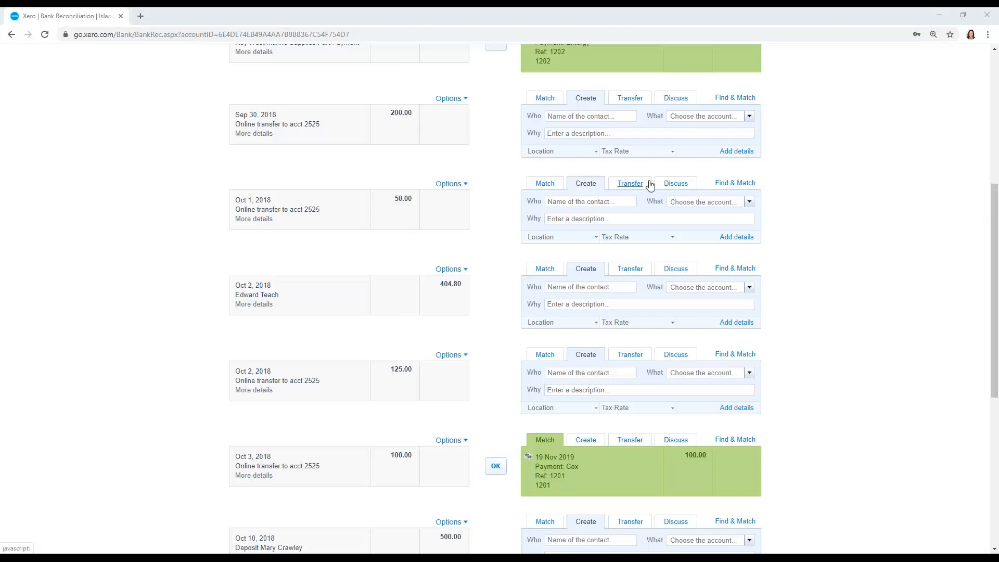
# - Start a transfer for the 200.00 Sep 30 statement line, view the bank accounts overview, and return to the checking account's reconciliation
pyautogui.scroll(3, 729, 197)
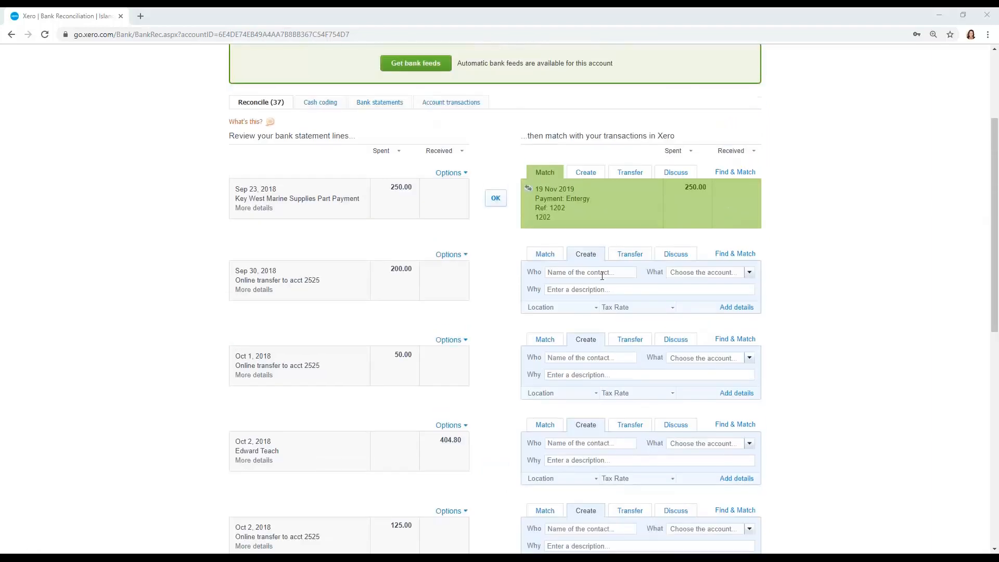
pyautogui.click(631, 253)
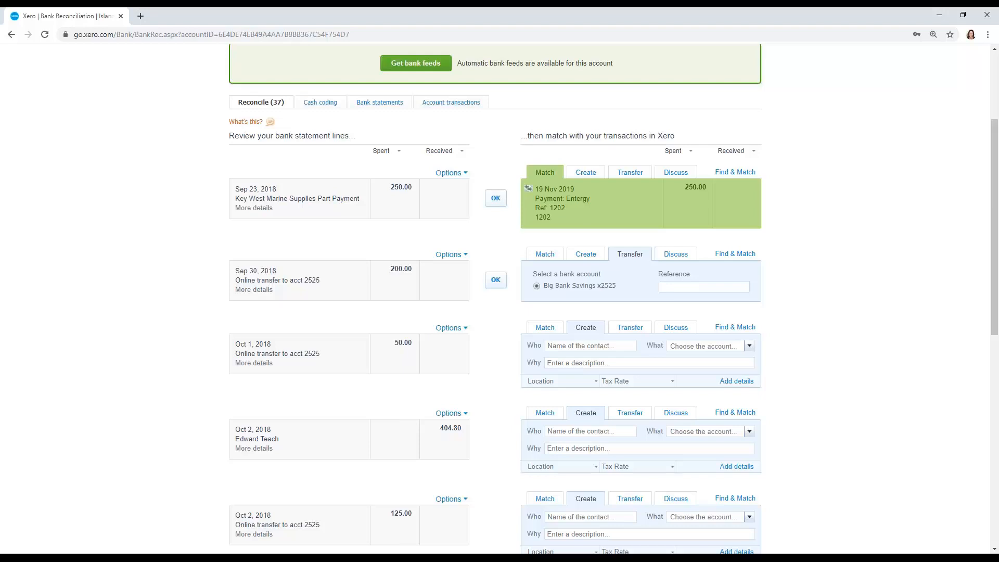
pyautogui.scroll(3, 780, 221)
pyautogui.click(322, 90)
pyautogui.click(320, 125)
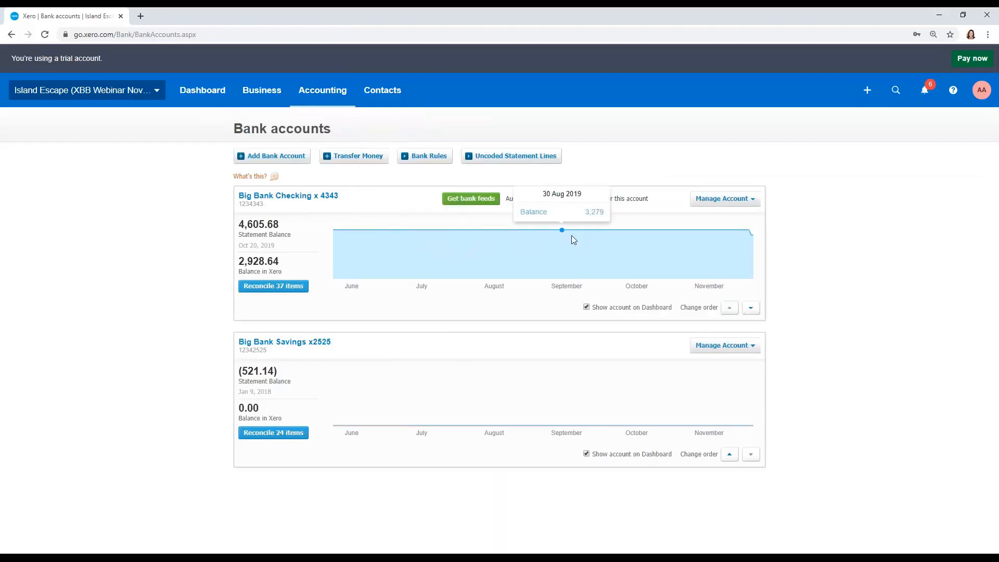
pyautogui.click(11, 35)
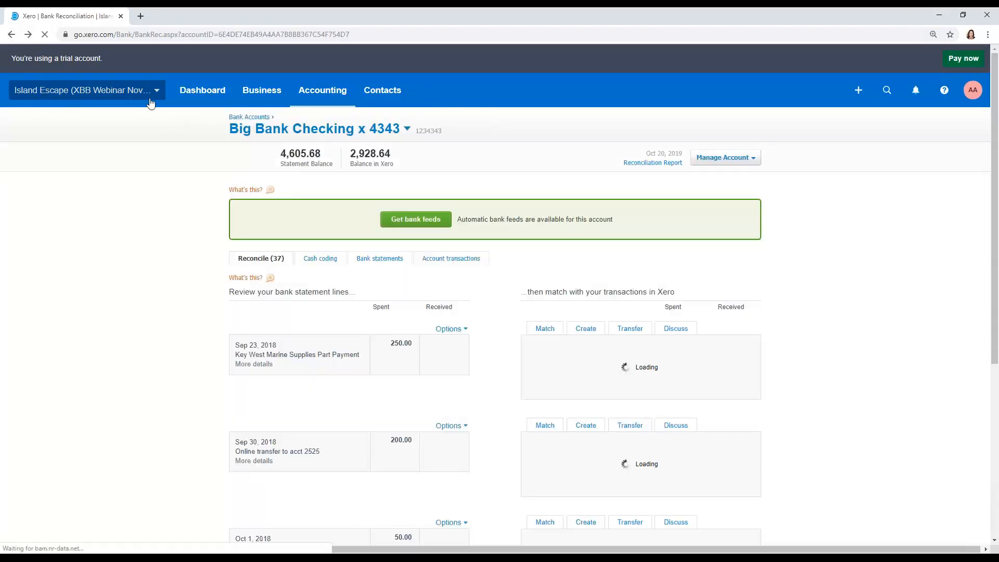
# - Reconcile the 200.00 online transfer line of Sep 30, 2018 as a transfer to Big Bank Savings x2525
pyautogui.scroll(-2, 508, 186)
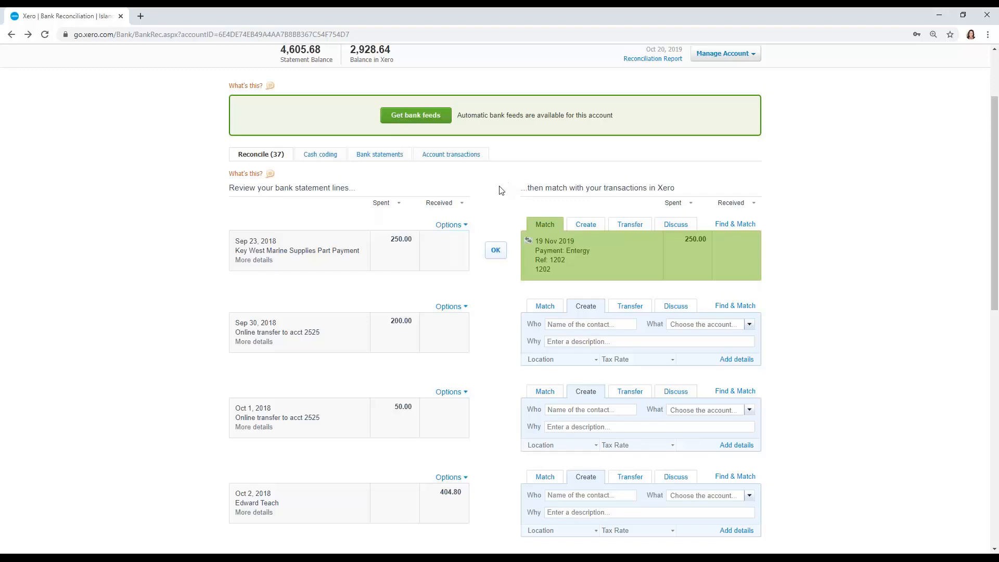
pyautogui.scroll(-2, 629, 203)
pyautogui.click(630, 203)
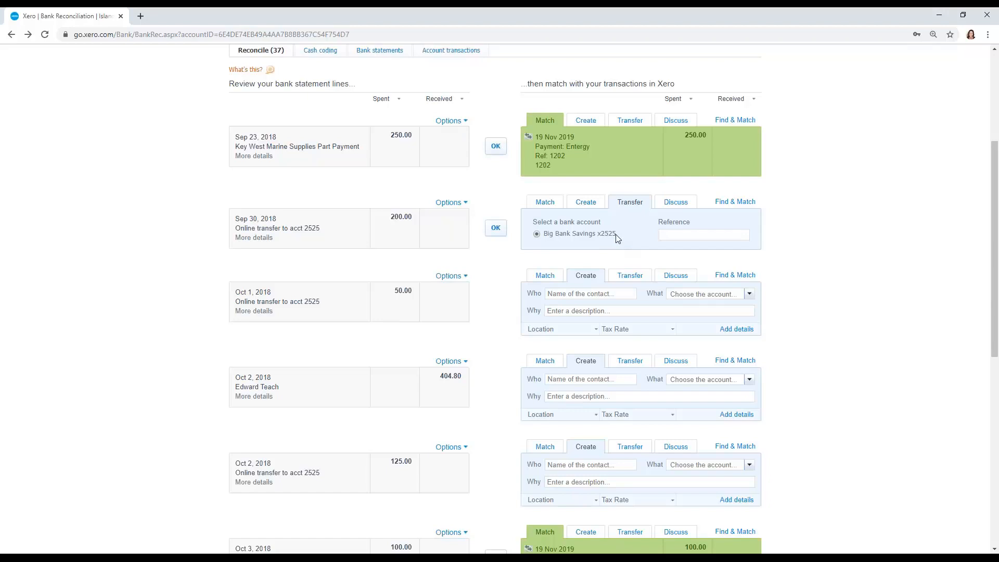
pyautogui.scroll(-1, 617, 238)
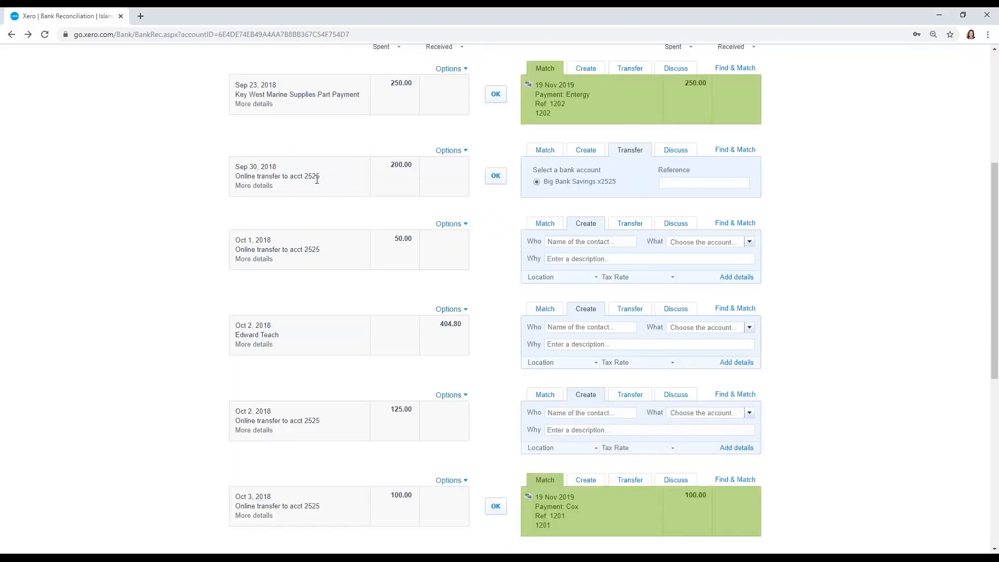
pyautogui.moveTo(321, 177); pyautogui.dragTo(290, 177)
pyautogui.click(356, 189)
pyautogui.click(494, 176)
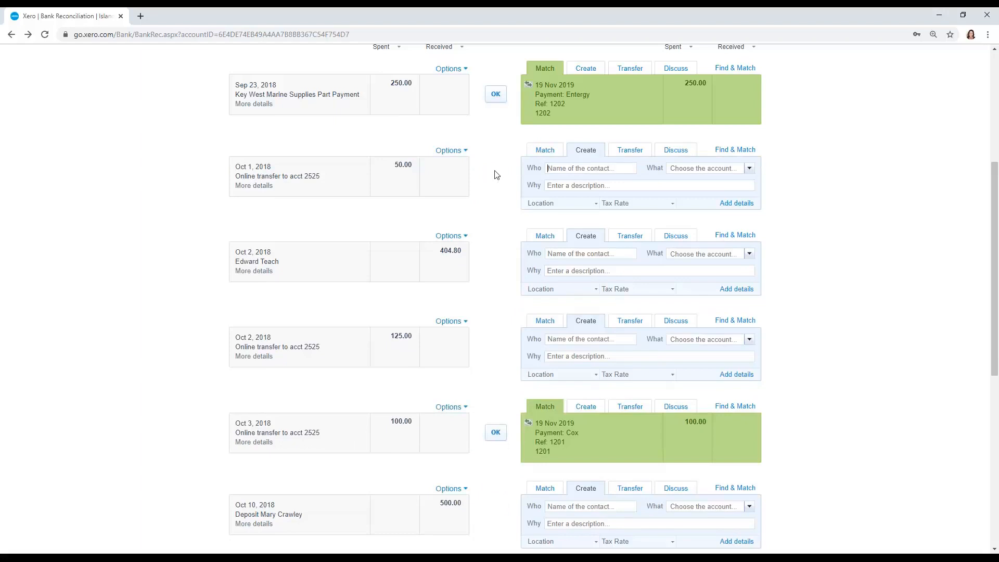
pyautogui.click(465, 150)
pyautogui.click(487, 145)
pyautogui.scroll(5, 838, 404)
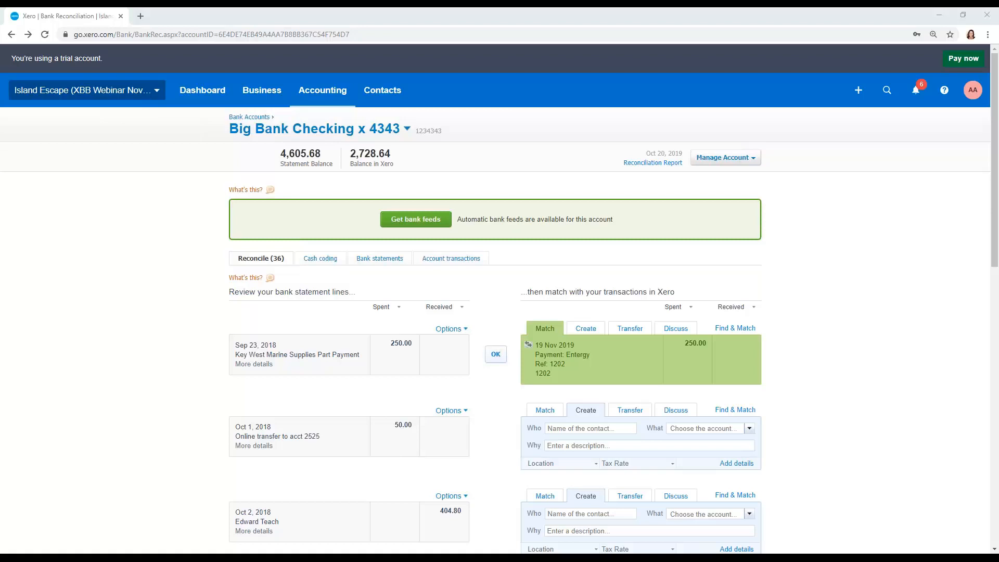
# - Go back to the dashboard and open the Reconciliation Report for Big Bank Checking x 4343
pyautogui.click(207, 95)
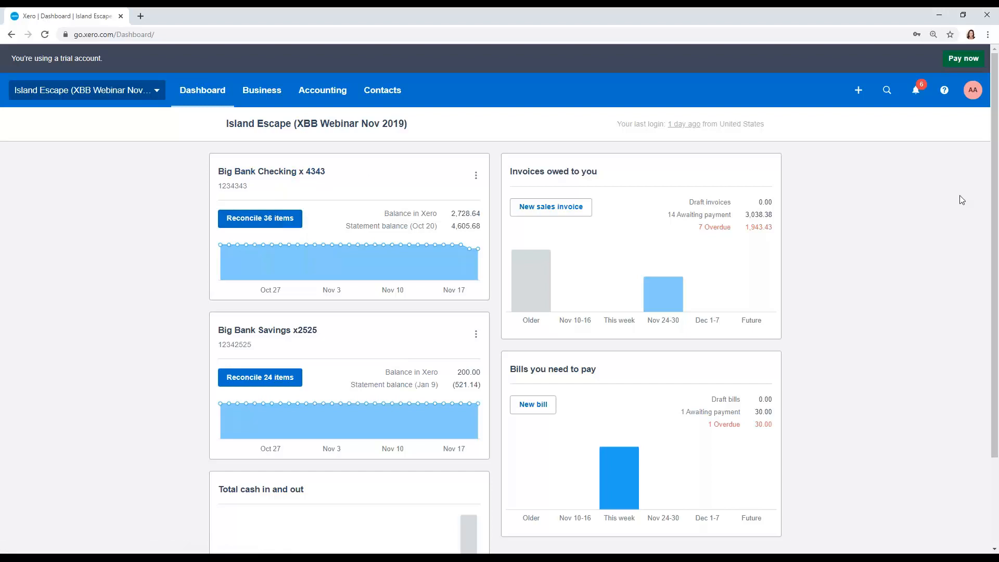
pyautogui.click(475, 176)
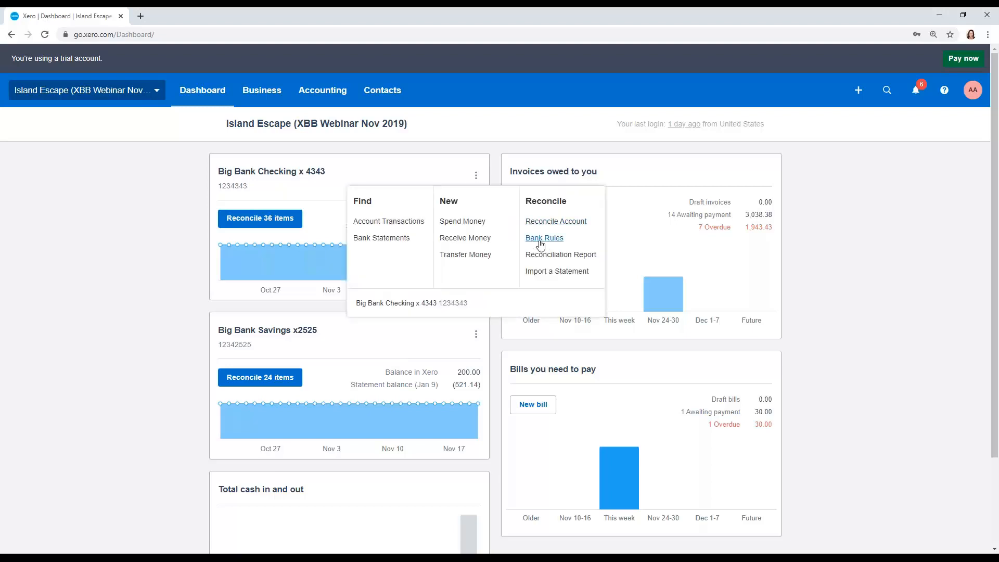
pyautogui.click(552, 254)
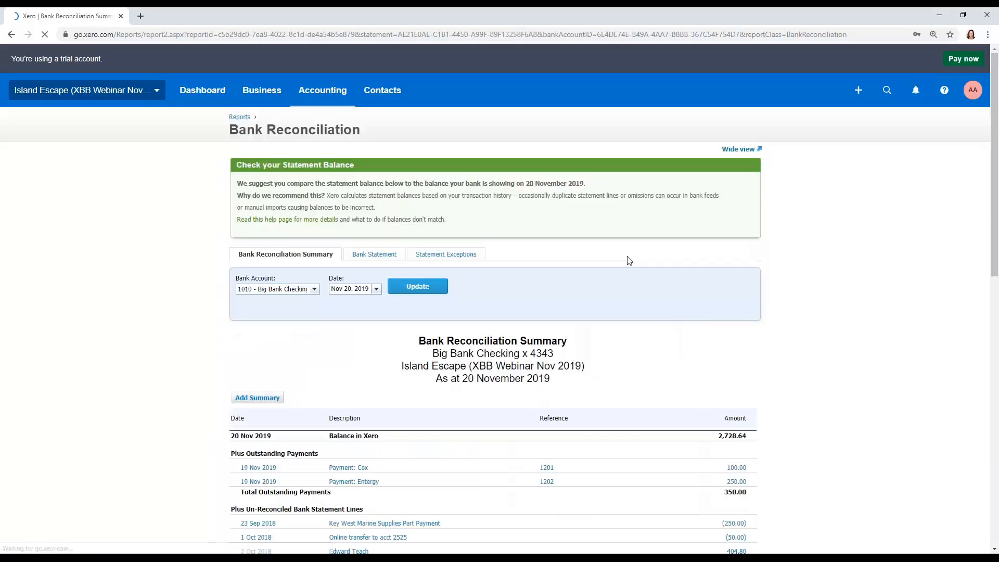
# - Set the Bank Reconciliation Summary date to Oct 31, 2019 and update the report
pyautogui.scroll(-2, 639, 256)
pyautogui.scroll(-1, 640, 256)
pyautogui.click(376, 133)
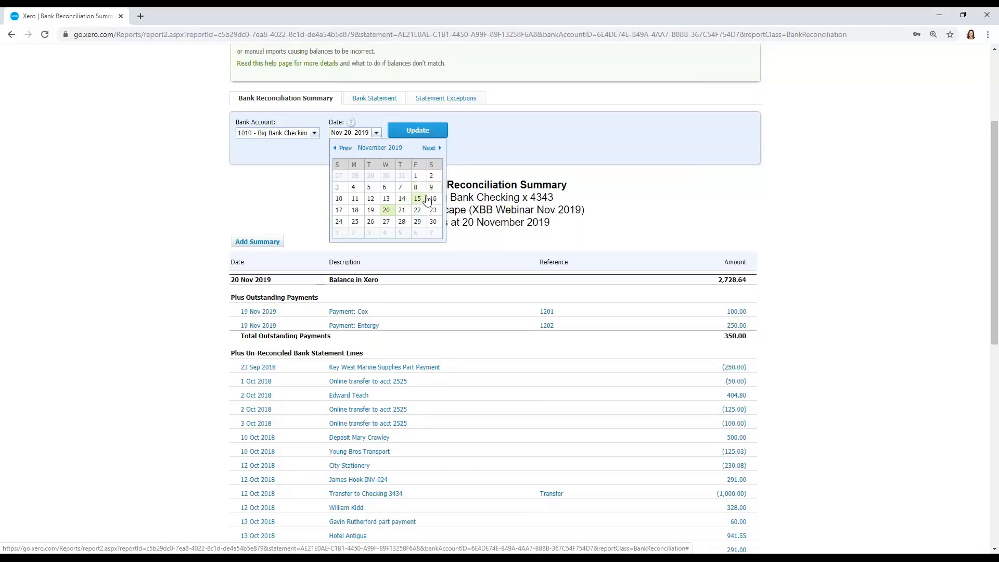
pyautogui.click(402, 176)
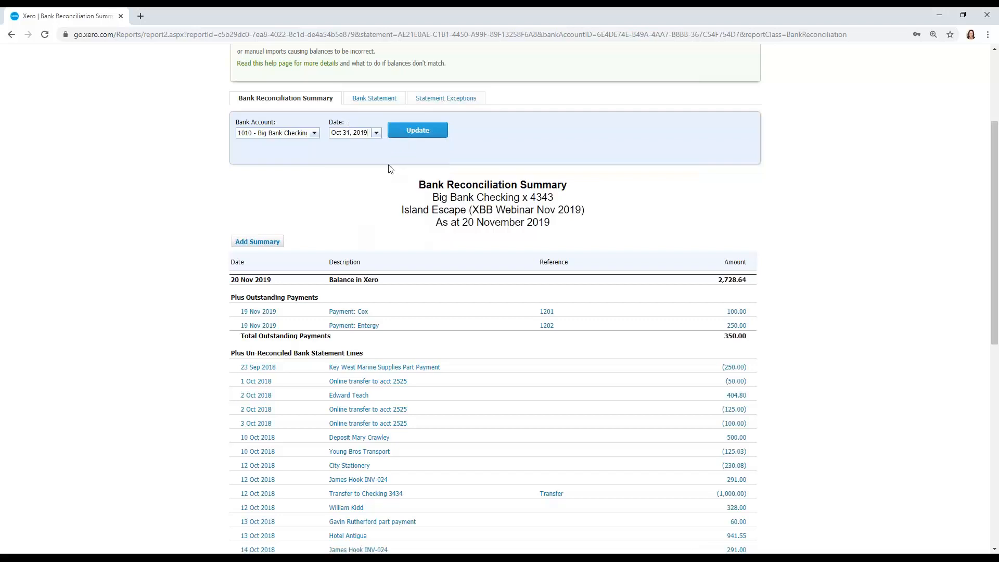
pyautogui.click(416, 131)
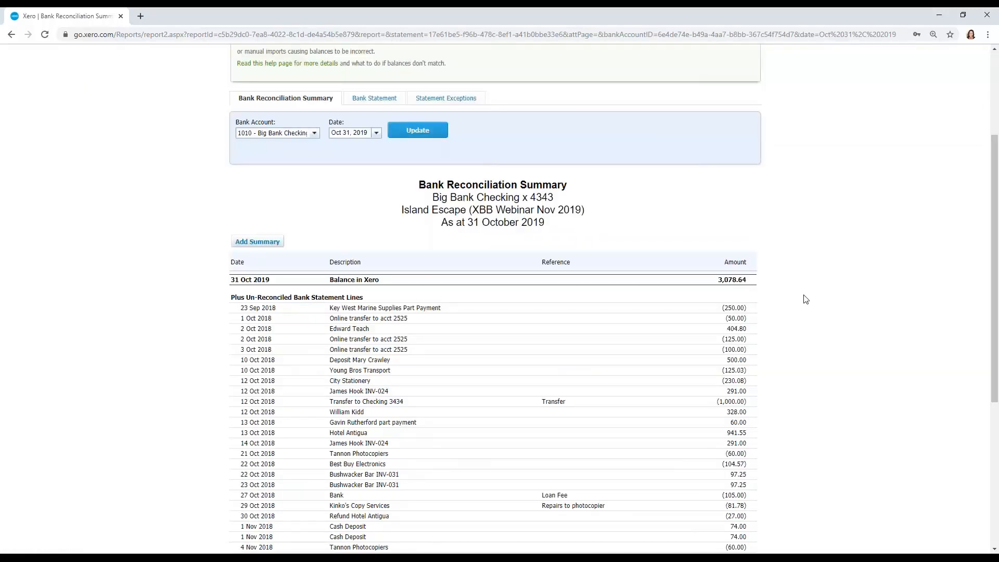
# - Examine the reconciliation summary from the balance in Xero through the unreconciled statement lines to the closing statement balance
pyautogui.scroll(-2, 806, 299)
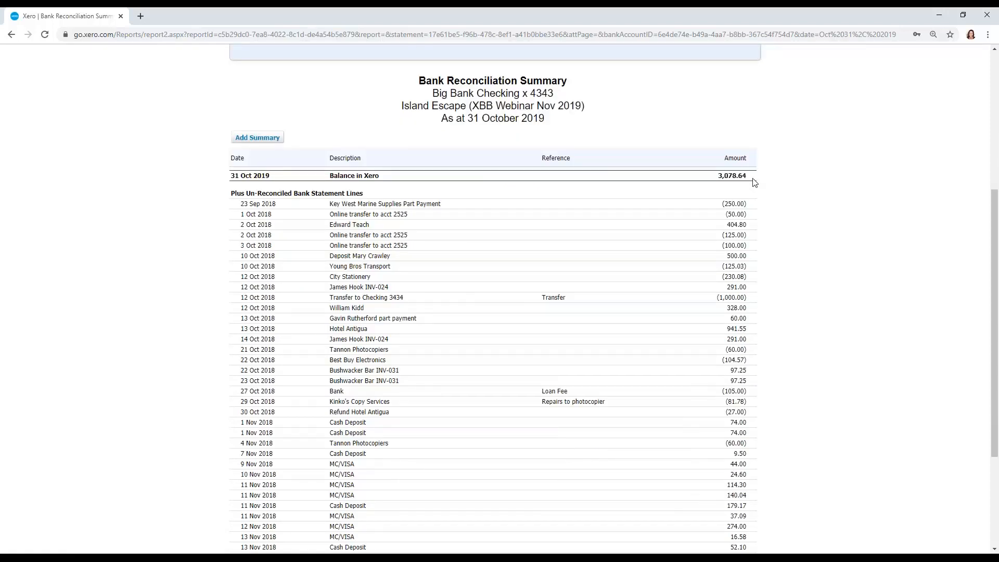
pyautogui.scroll(-1, 755, 188)
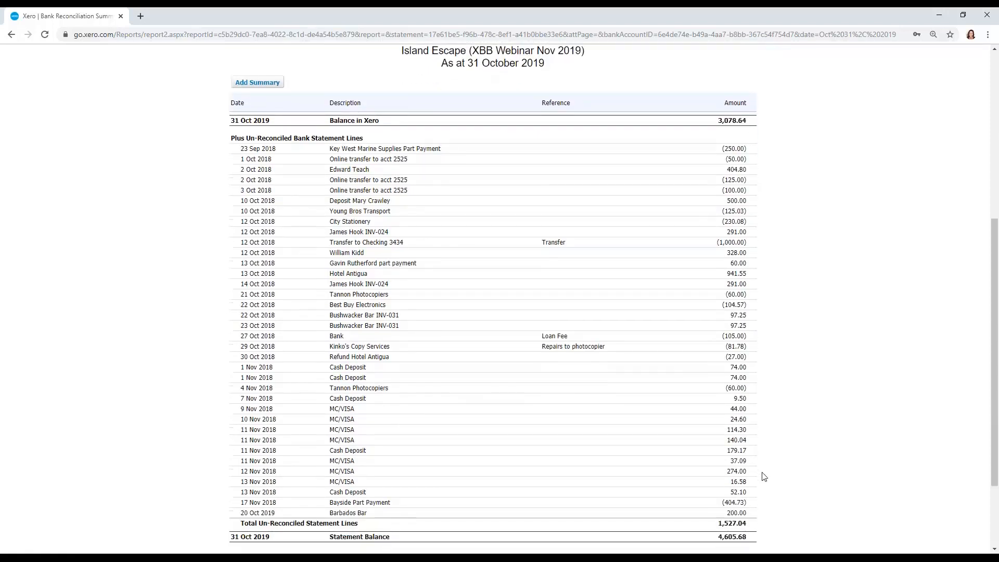
pyautogui.scroll(-2, 764, 476)
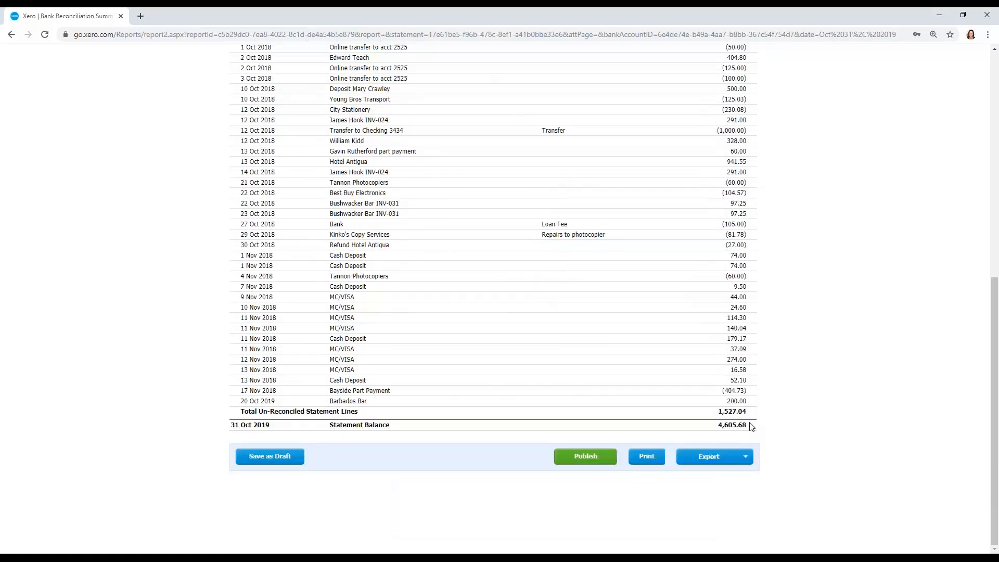
pyautogui.moveTo(728, 424)
pyautogui.mouseDown()
pyautogui.moveTo(718, 424)
pyautogui.moveTo(747, 427)
pyautogui.moveTo(718, 426)
pyautogui.mouseUp()
pyautogui.click(718, 425)
pyautogui.click(748, 428)
pyautogui.click(844, 399)
pyautogui.scroll(6, 843, 397)
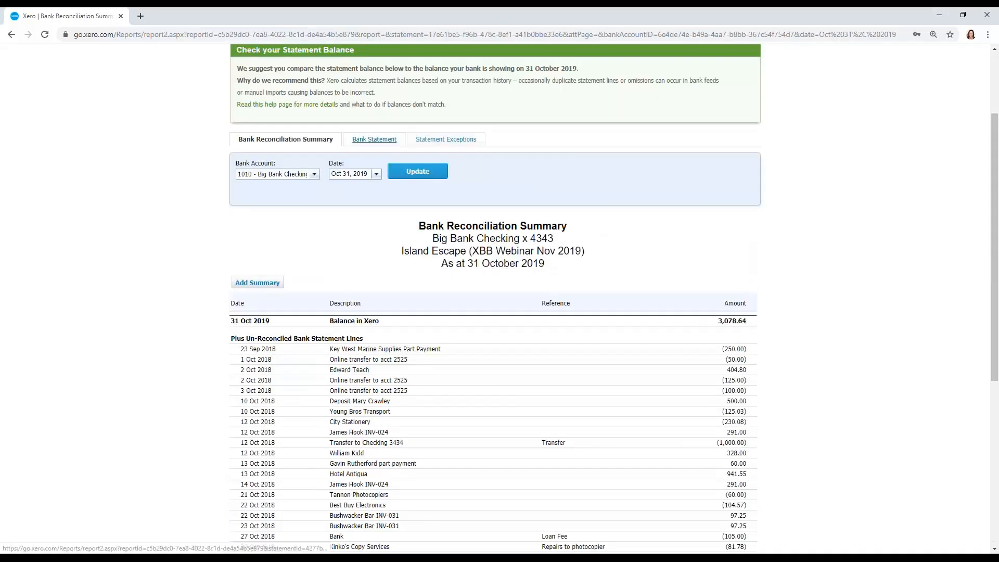
# - Open the Bank Statement report, set its start date to Jan 1, 2019 and update it
pyautogui.click(374, 139)
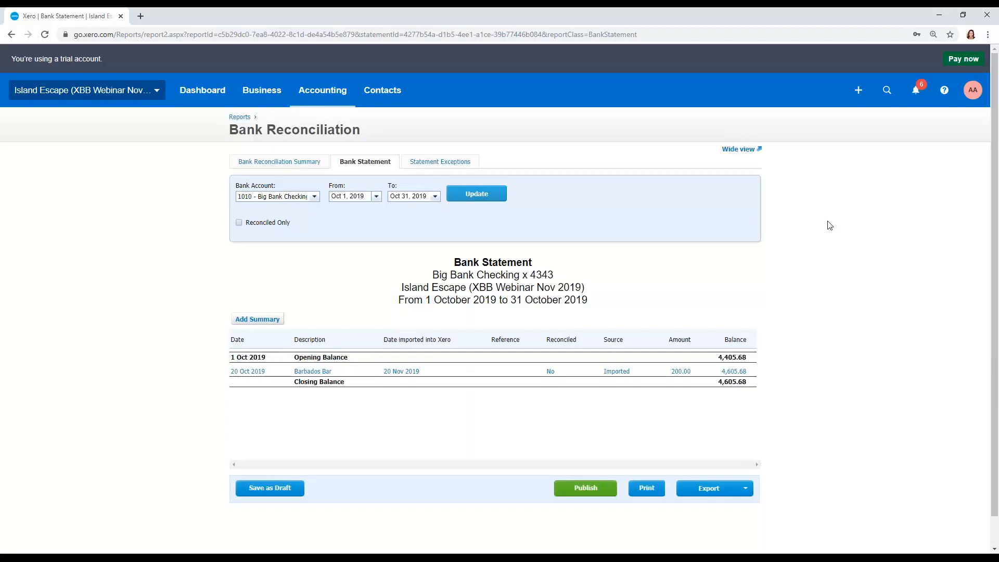
pyautogui.click(360, 194)
pyautogui.write('1/1/19')
pyautogui.click(480, 194)
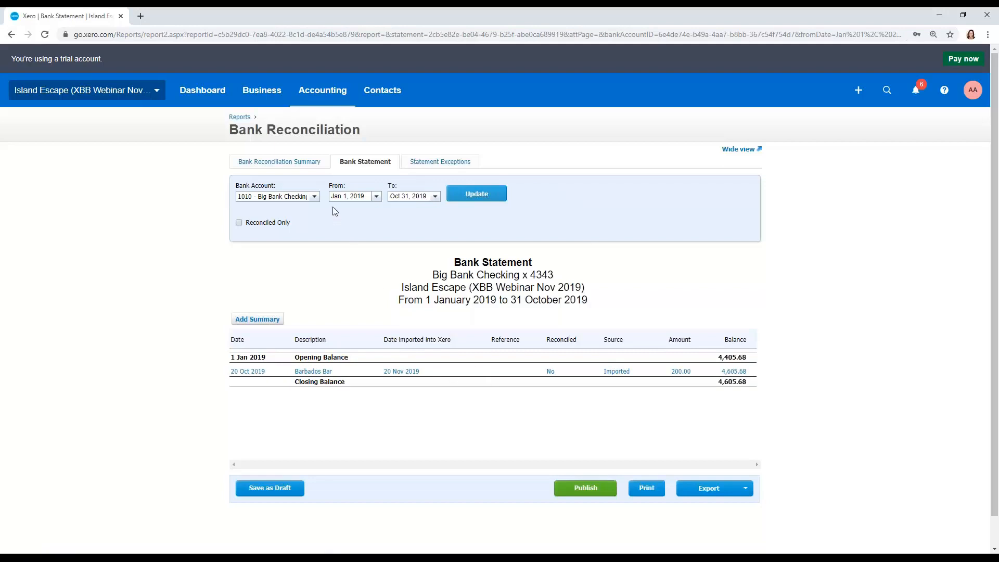
# - Run the Bank Statement report for the Big Bank Savings x2525 account
pyautogui.click(314, 194)
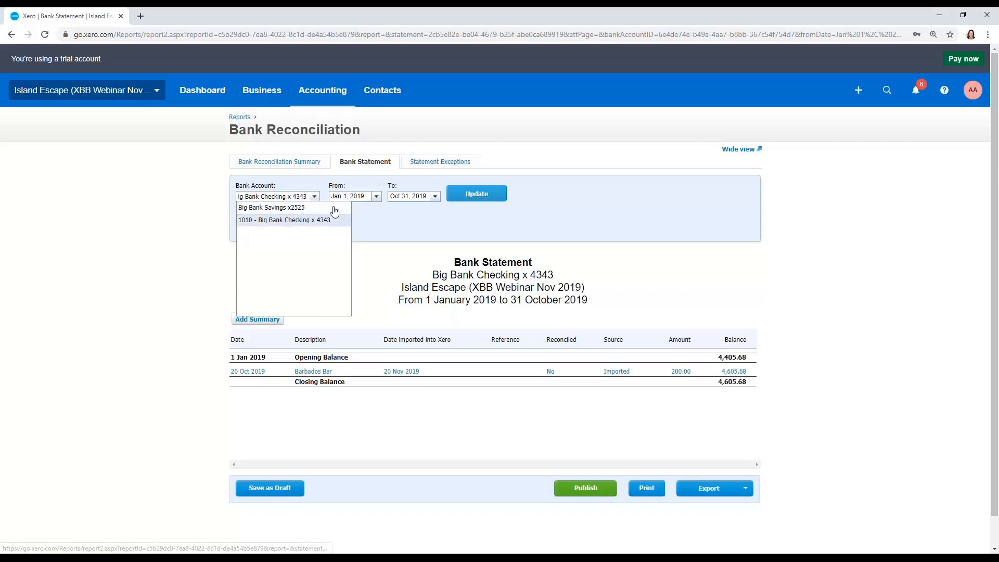
pyautogui.click(266, 205)
pyautogui.click(459, 195)
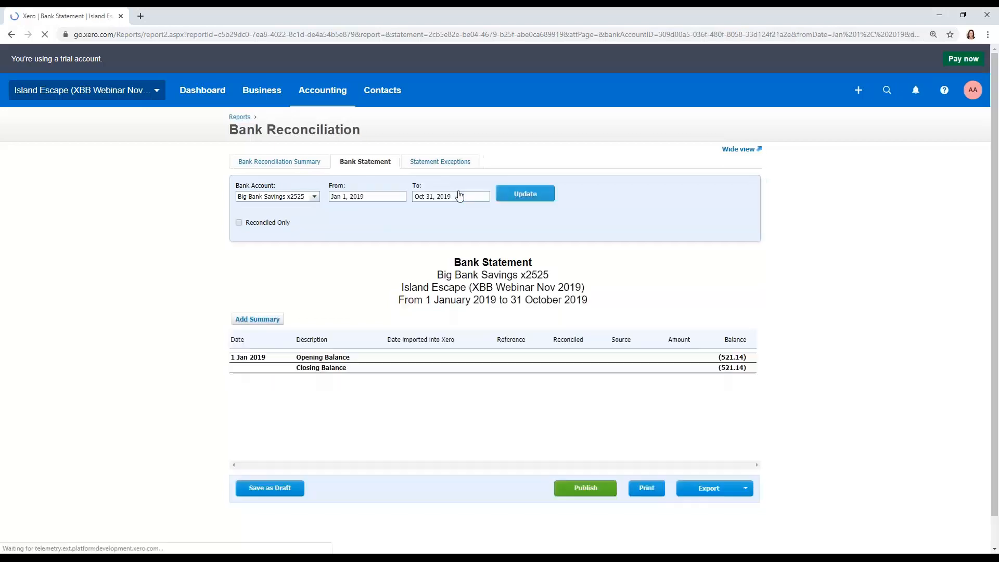
# - Rerun the Bank Statement report for 1010 - Big Bank Checking x 4343 with a start date of Jan 1, 2018
pyautogui.click(315, 197)
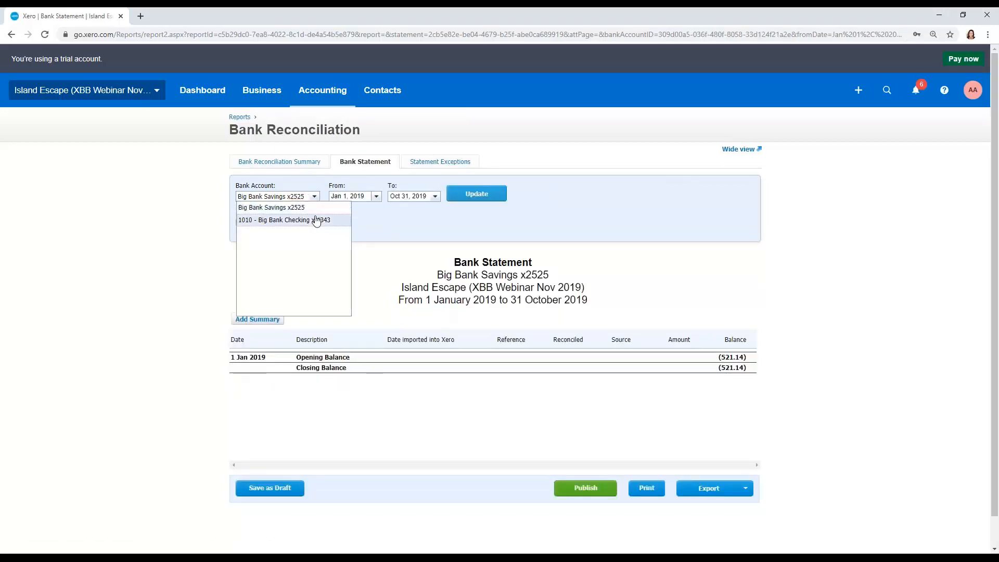
pyautogui.click(323, 218)
pyautogui.click(435, 196)
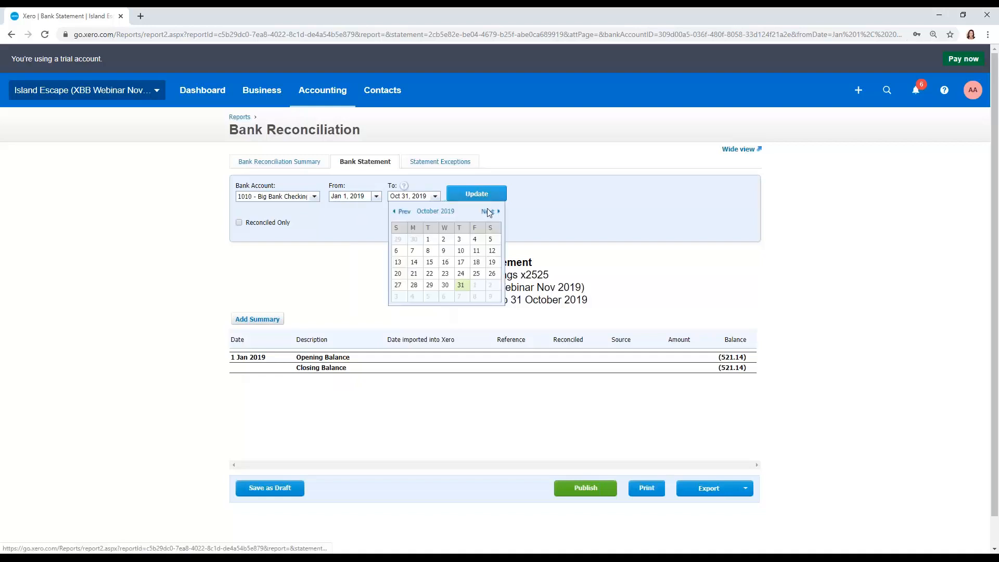
pyautogui.click(366, 196)
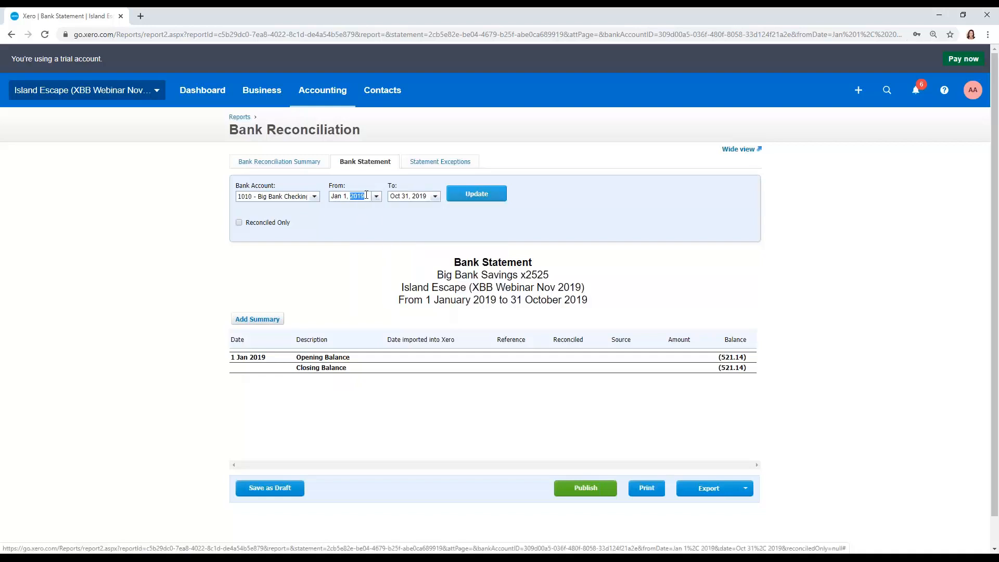
pyautogui.write('1/1/18')
pyautogui.click(477, 194)
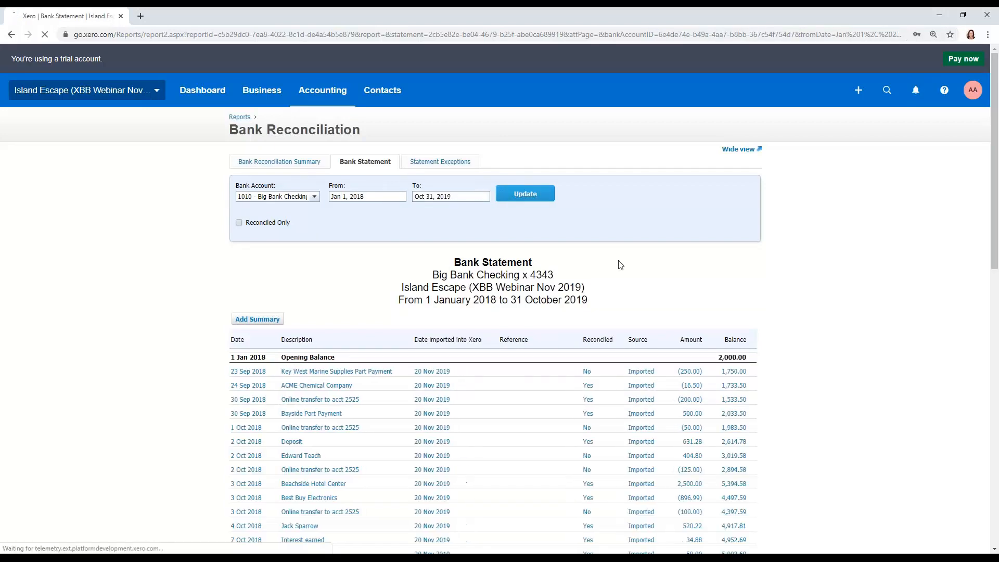
# - Examine the checking account's Bank Statement report from the opening balance through the reconciled and unreconciled lines to the closing balance
pyautogui.scroll(-2, 699, 299)
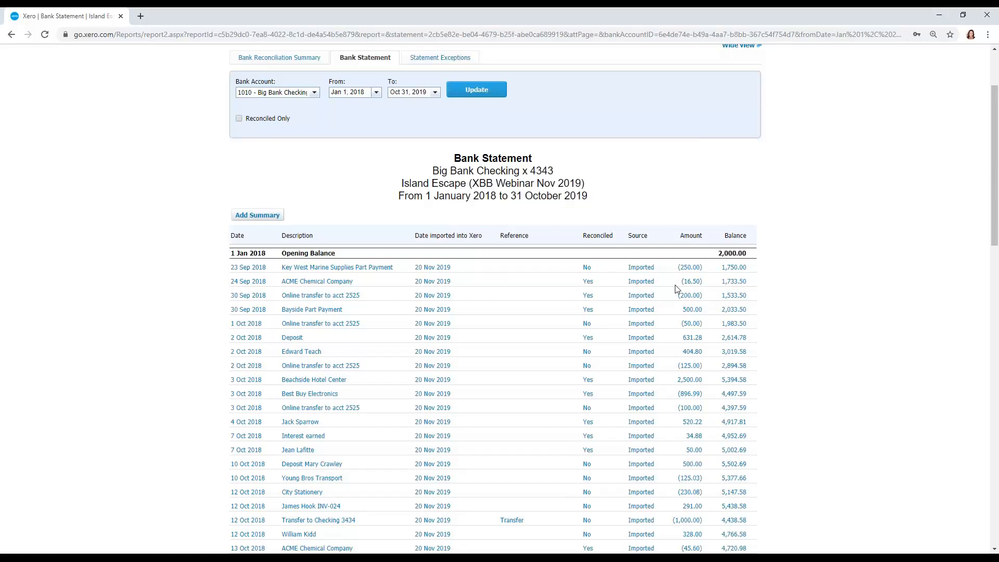
pyautogui.scroll(-3, 676, 289)
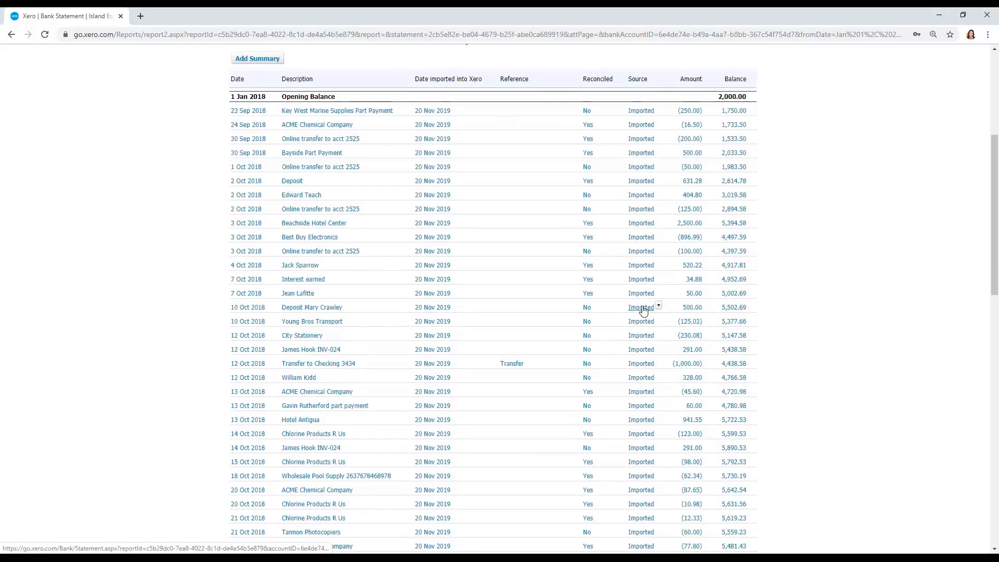
pyautogui.scroll(-4, 644, 310)
pyautogui.scroll(-6, 644, 310)
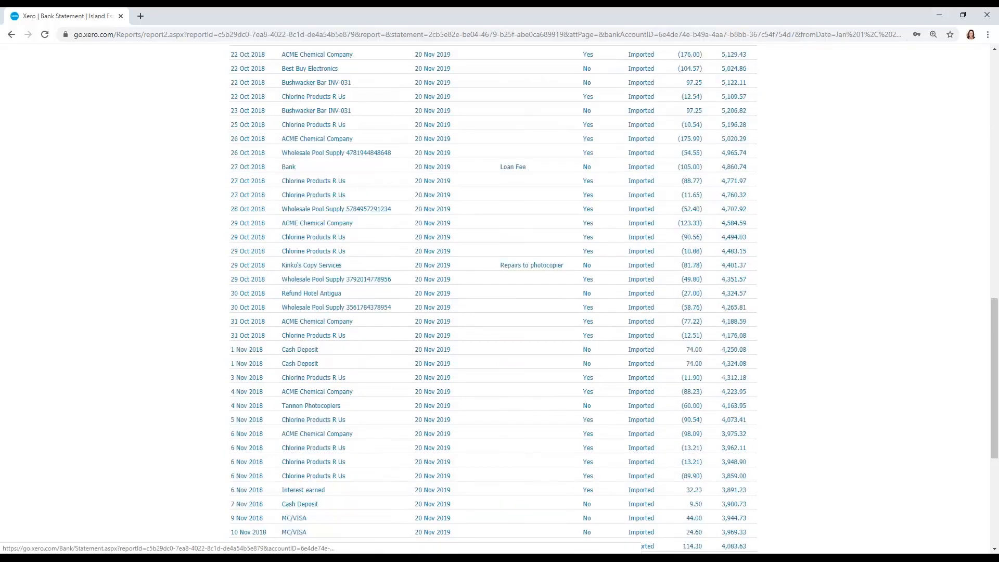
pyautogui.scroll(-5, 643, 311)
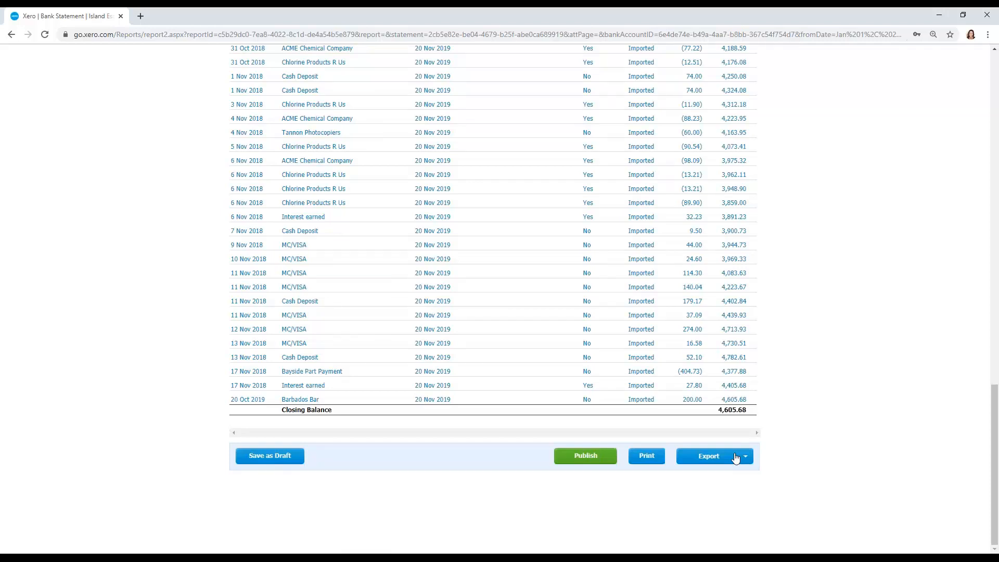
pyautogui.scroll(1, 483, 326)
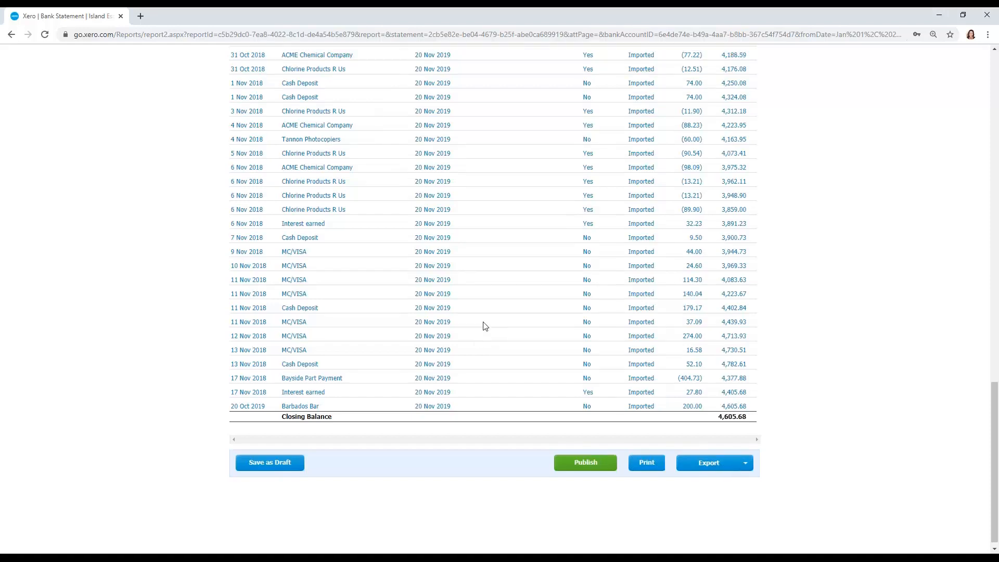
pyautogui.scroll(3, 483, 325)
pyautogui.scroll(15, 817, 293)
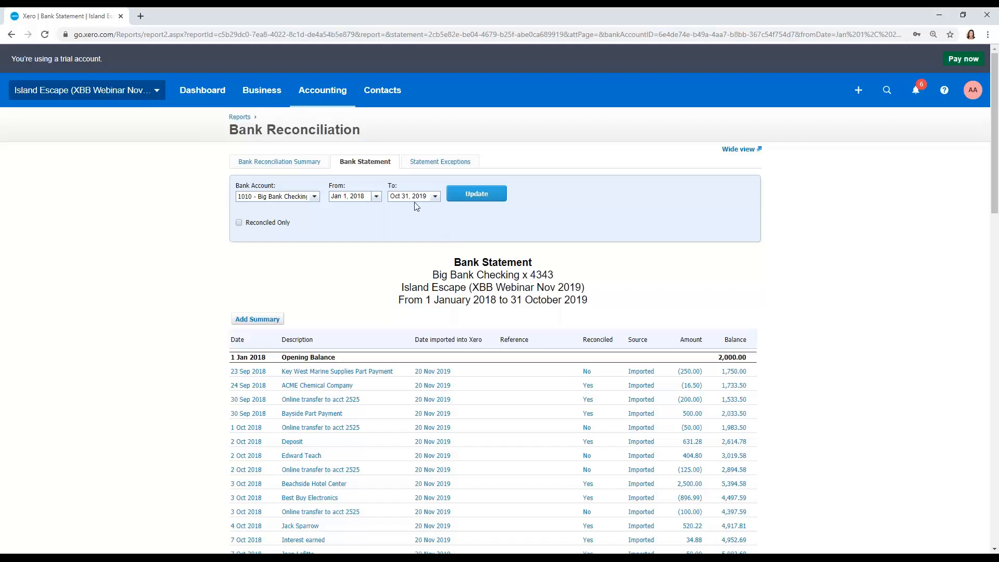
# - Open the reconciliation list of Big Bank Checking x 4343 from the dashboard
pyautogui.click(243, 98)
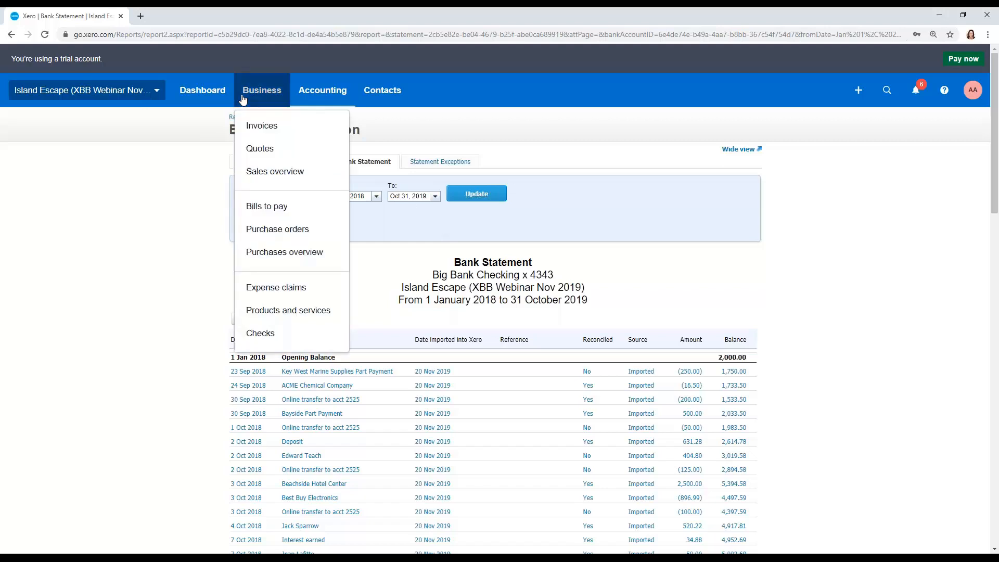
pyautogui.click(224, 97)
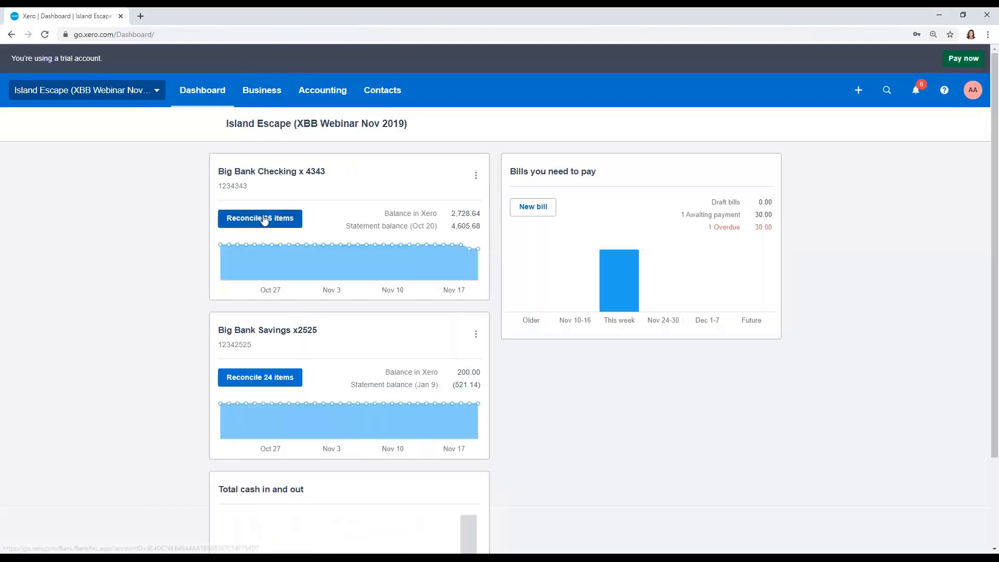
pyautogui.click(264, 218)
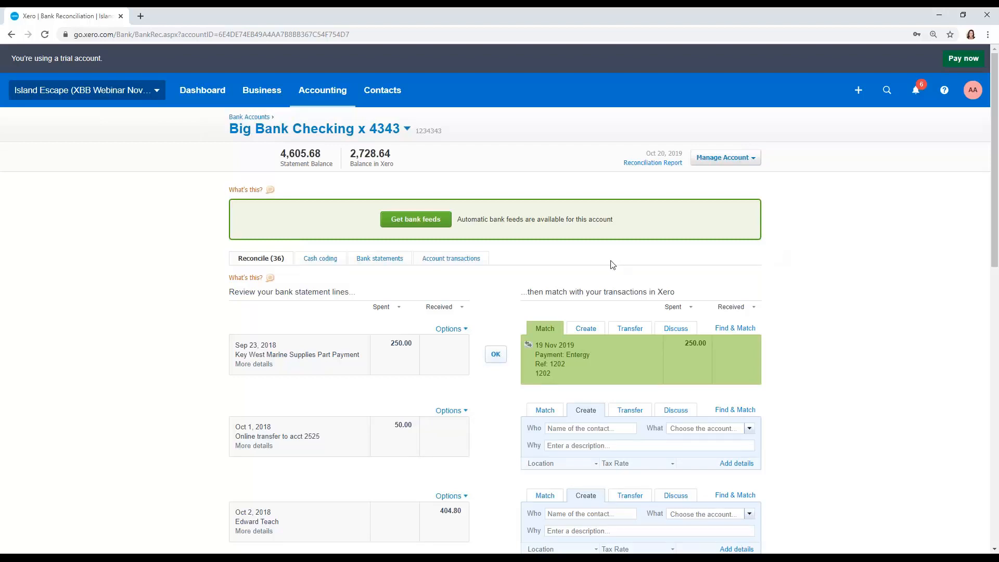
pyautogui.scroll(-1, 620, 259)
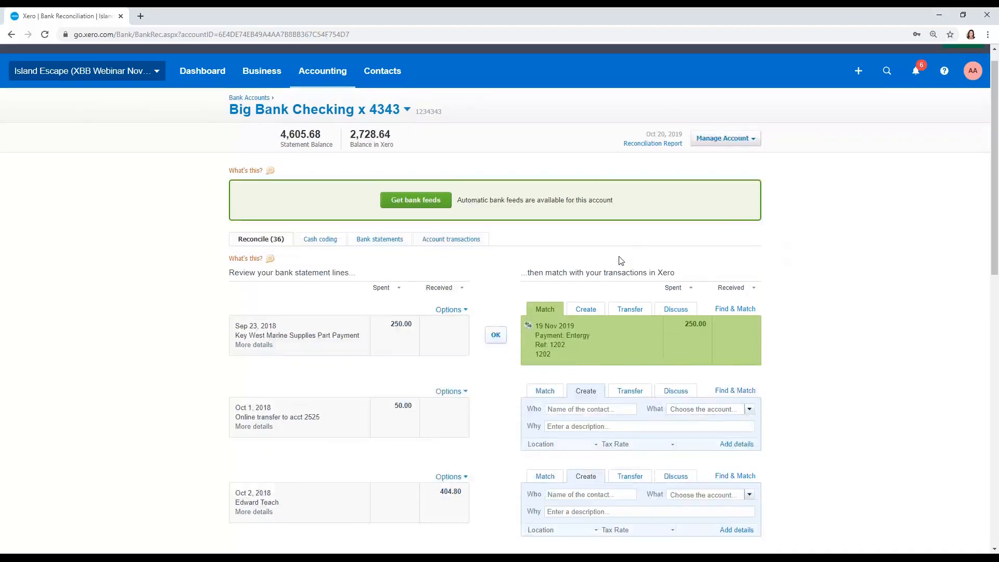
# - Search the checking account's account transactions for the exact amount 74
pyautogui.click(447, 207)
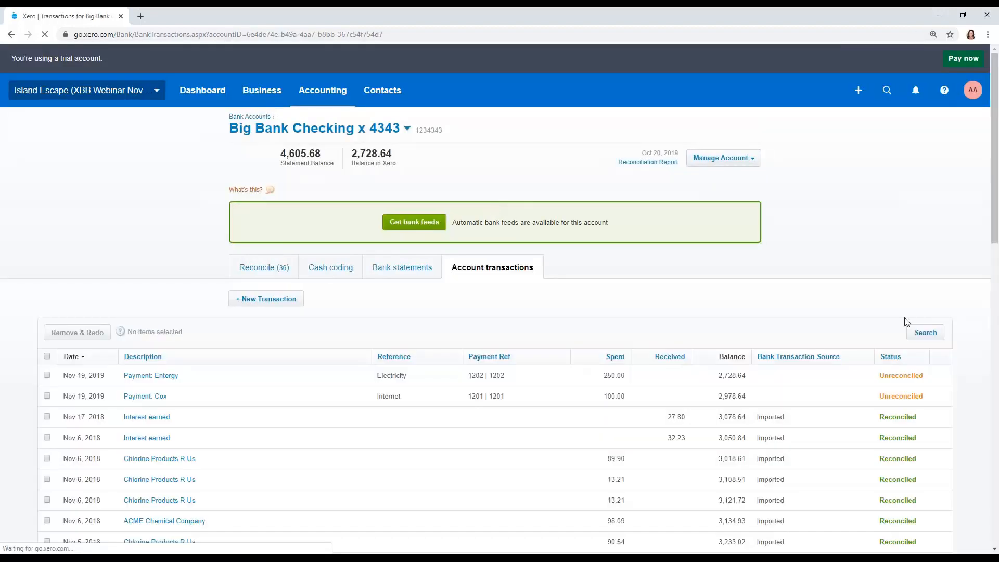
pyautogui.click(924, 330)
pyautogui.click(385, 383)
pyautogui.click(393, 370)
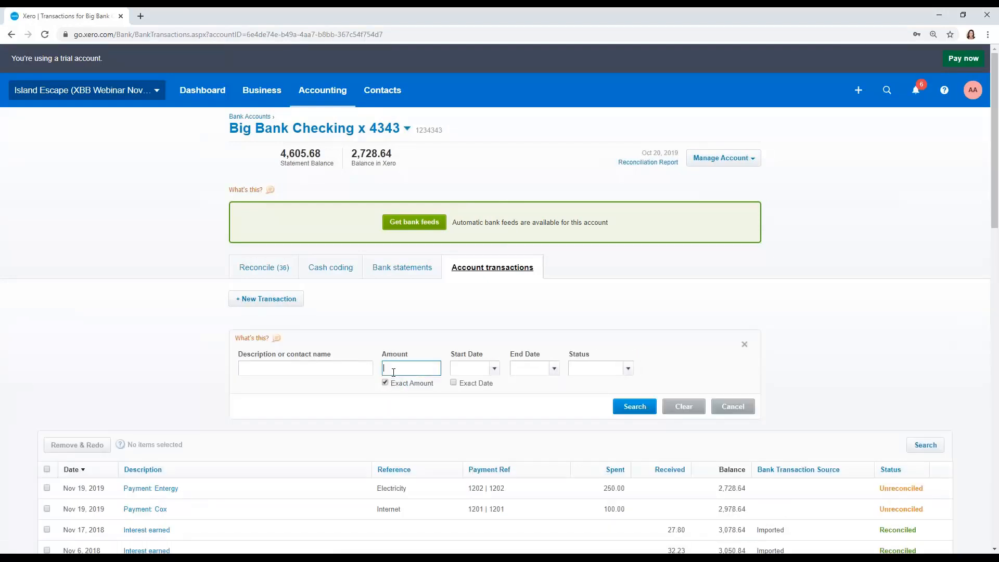
pyautogui.write('74')
pyautogui.press('Return')
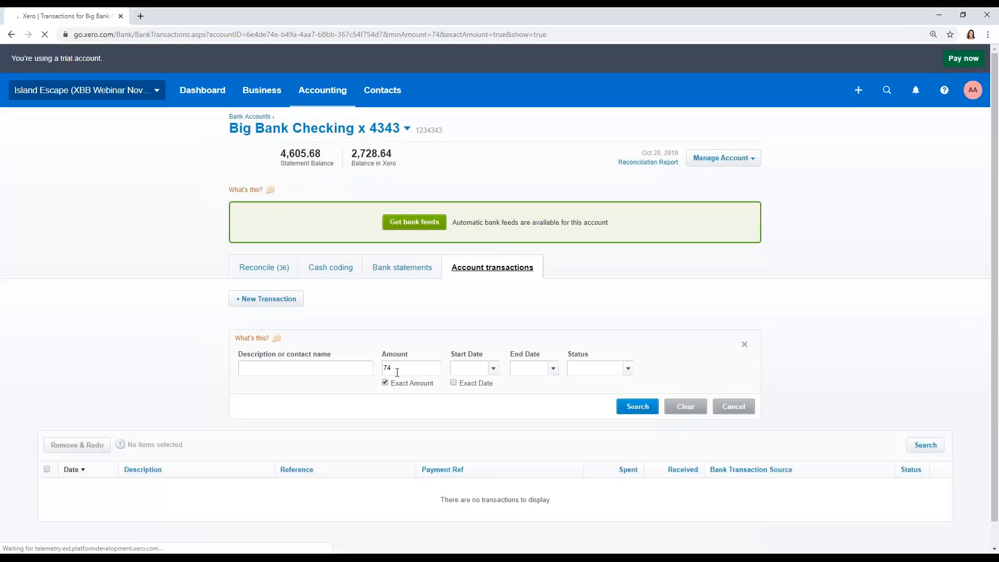
pyautogui.scroll(-1, 602, 342)
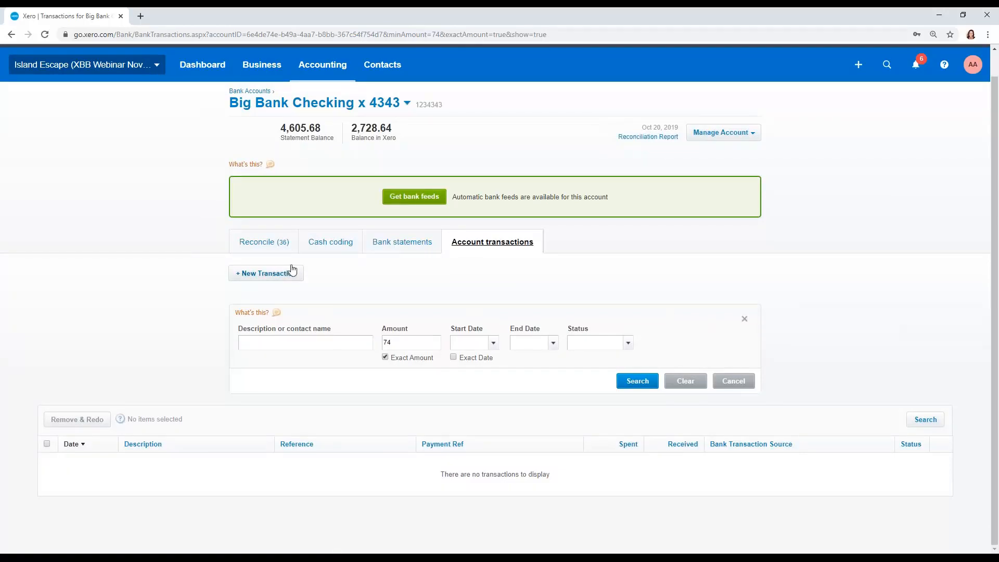
# - Delete one of the two duplicate Nov 1, 2018 Cash Deposit statement lines of 74.00 from the third page of the reconcile list
pyautogui.click(256, 244)
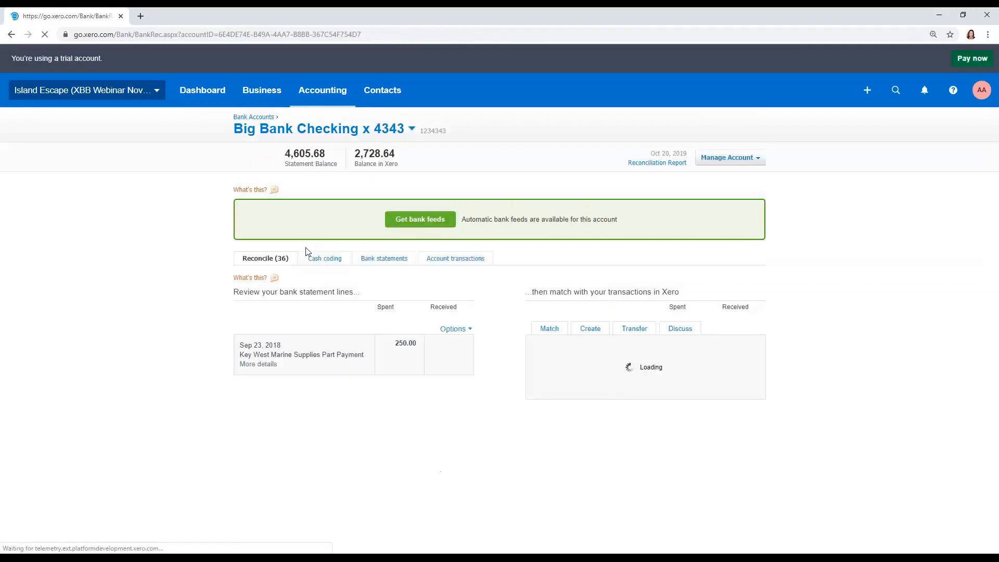
pyautogui.scroll(-13, 470, 283)
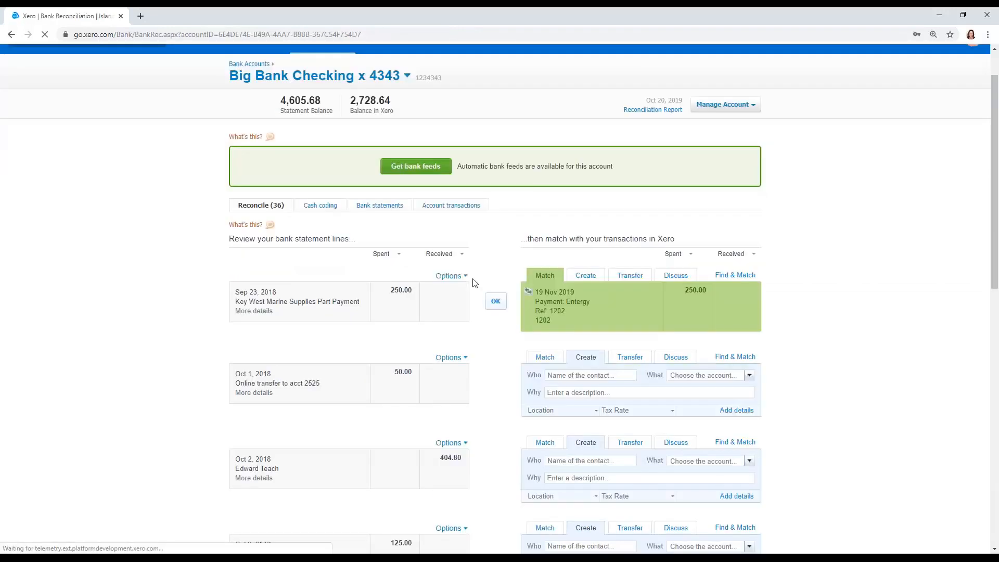
pyautogui.click(697, 517)
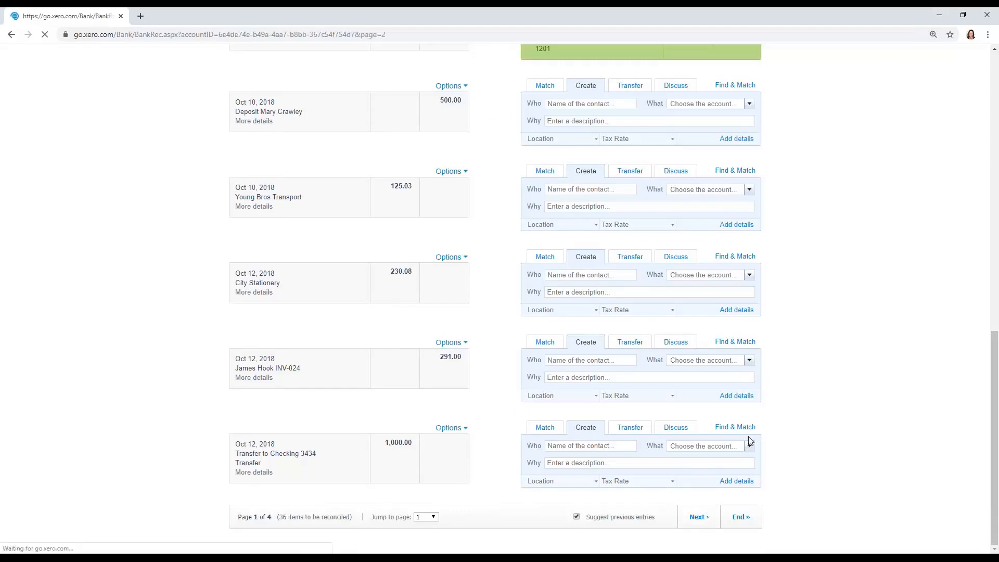
pyautogui.scroll(-15, 749, 440)
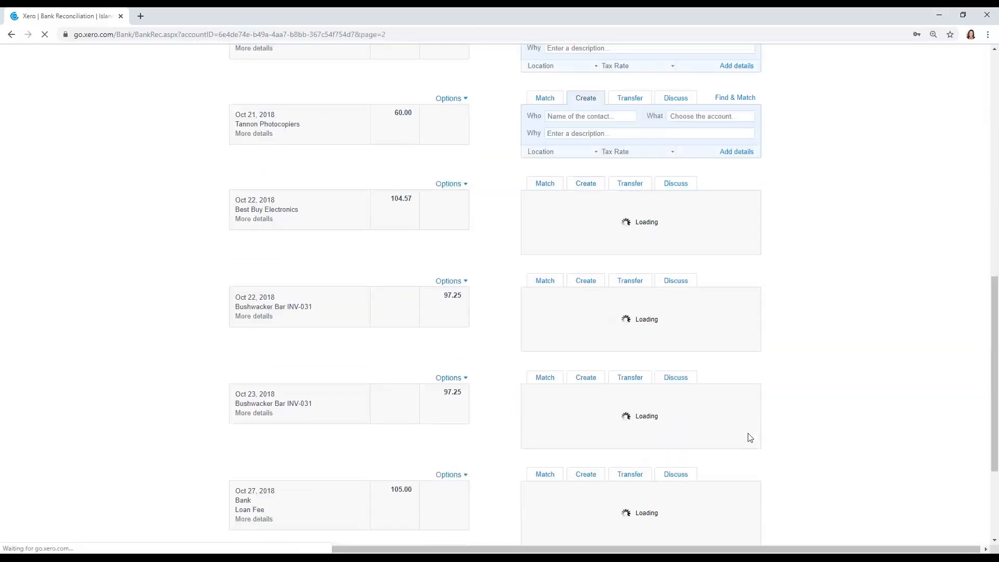
pyautogui.click(698, 517)
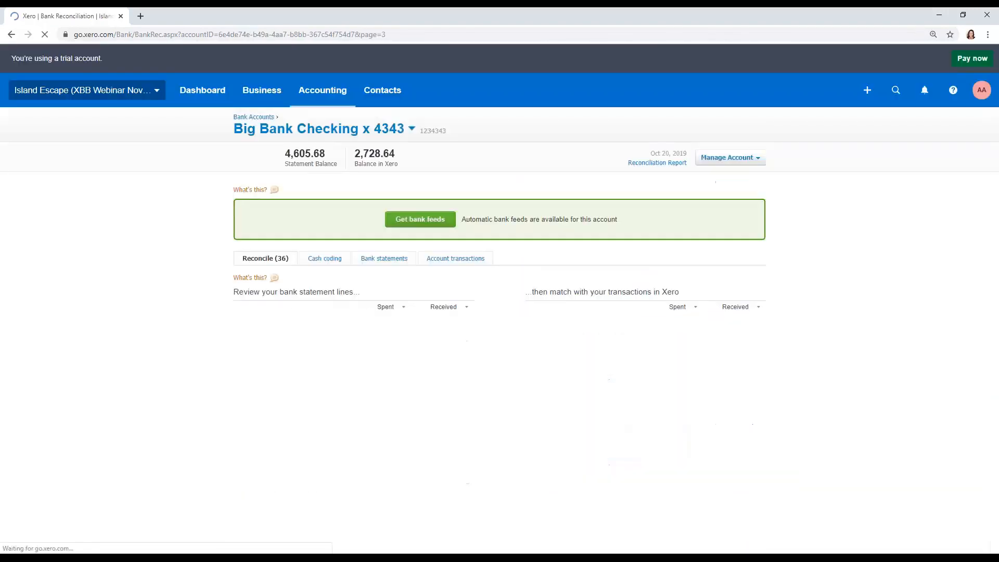
pyautogui.scroll(-6, 753, 461)
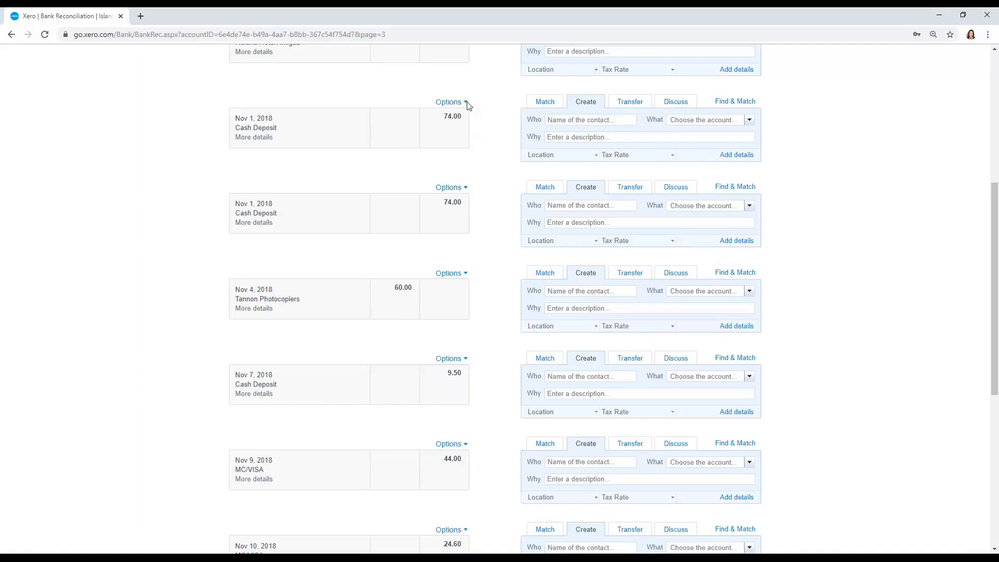
pyautogui.click(462, 102)
pyautogui.click(481, 138)
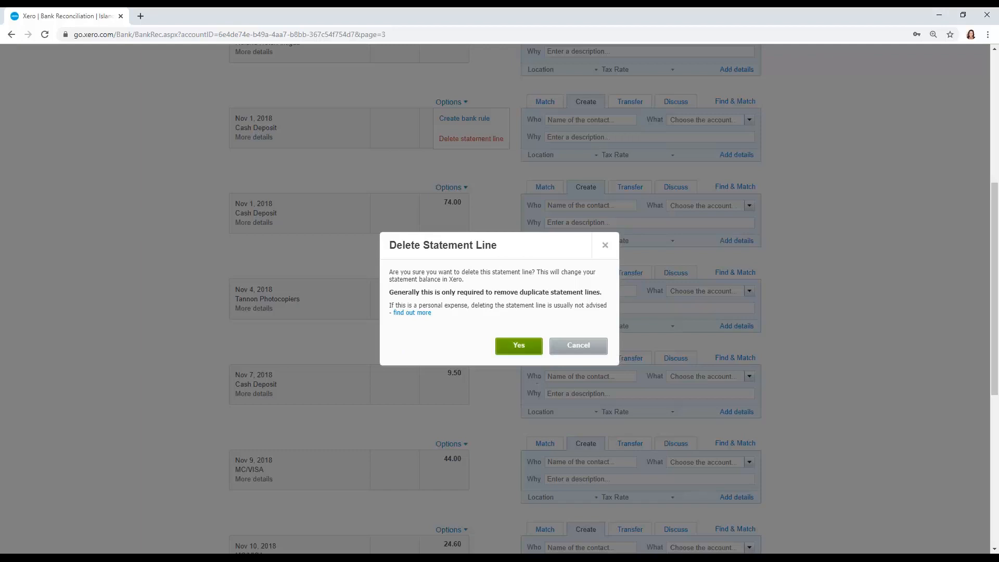
pyautogui.click(520, 345)
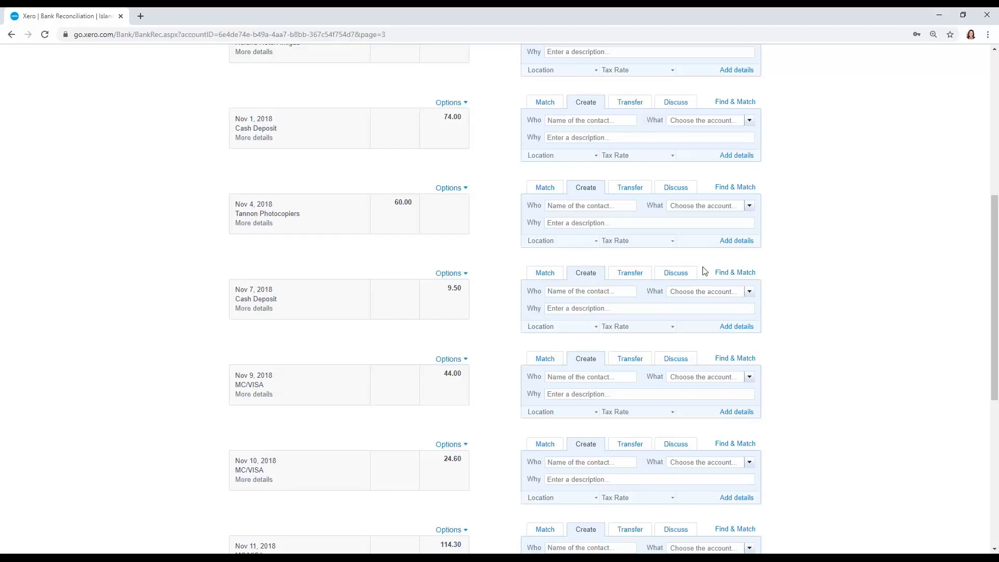
# - Reconcile the remaining Nov 1, 2018 Cash Deposit line by creating a transaction with contact Deposit and account 6990 - Miscellaneous
pyautogui.click(625, 122)
pyautogui.write('Deposit')
pyautogui.press('Tab')
pyautogui.write('mis')
pyautogui.press('Tab')
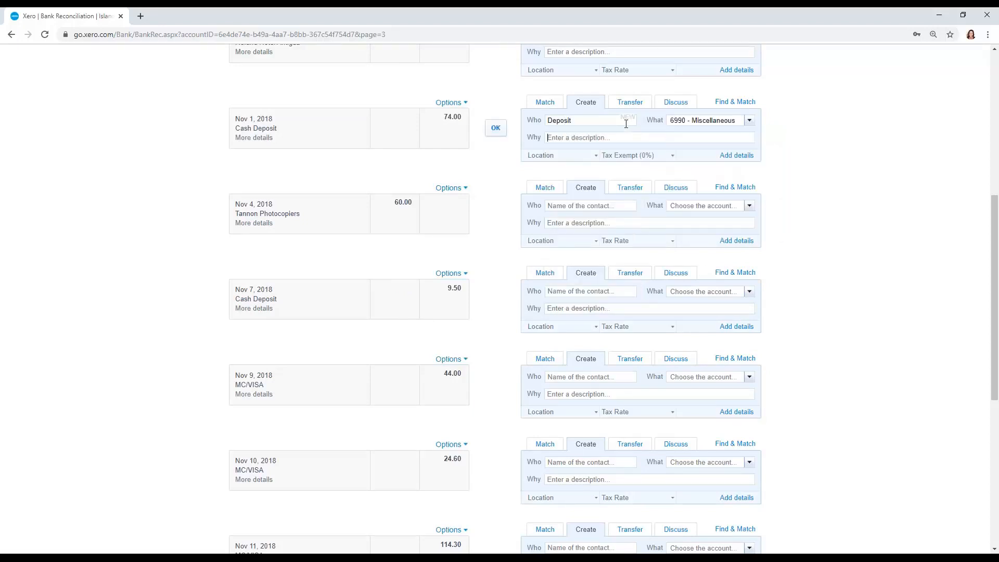
pyautogui.click(502, 129)
# - Find the reconciled deposit in the account transactions by searching for the exact amount 74
pyautogui.click(478, 304)
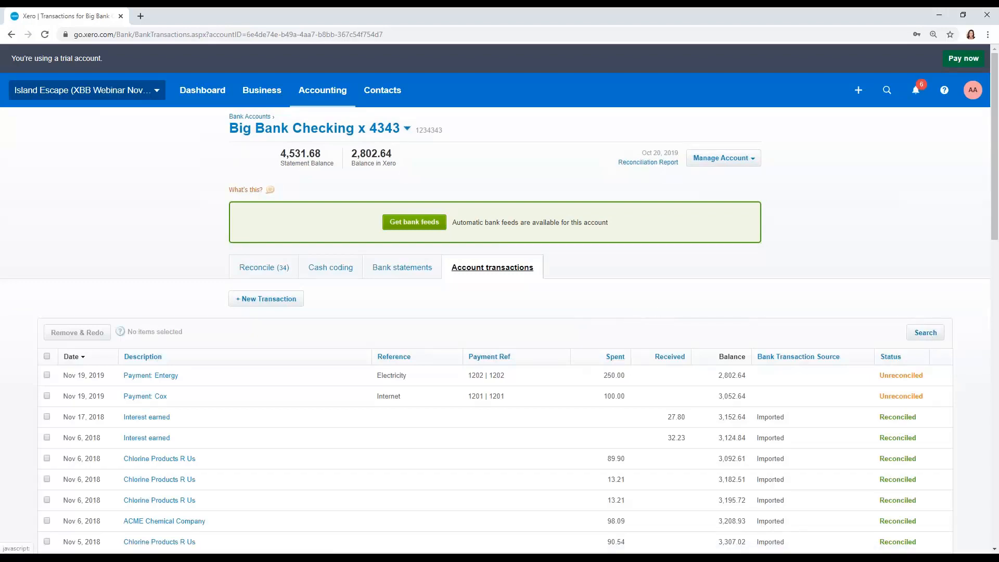
pyautogui.click(911, 330)
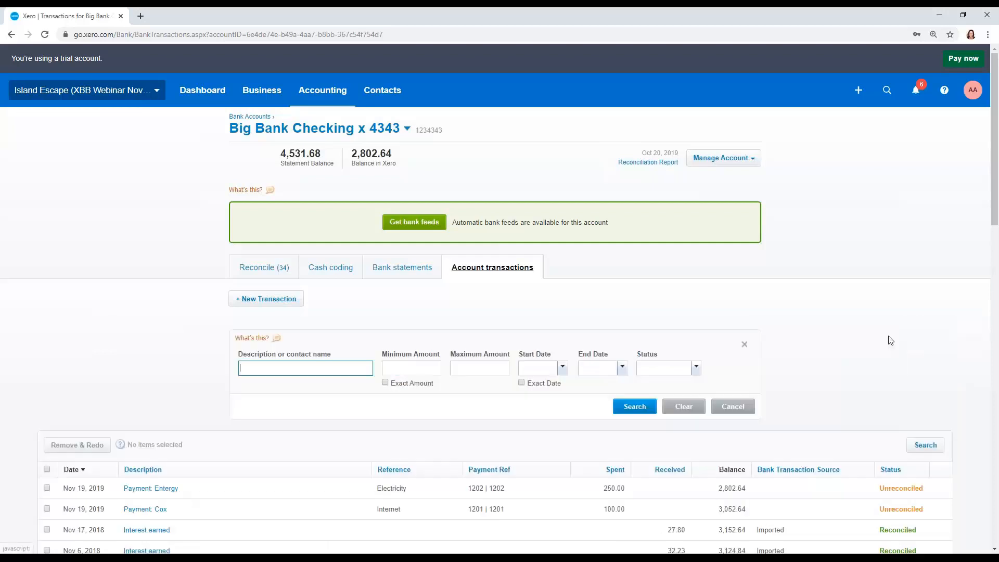
pyautogui.click(417, 370)
pyautogui.write('74')
pyautogui.press('Return')
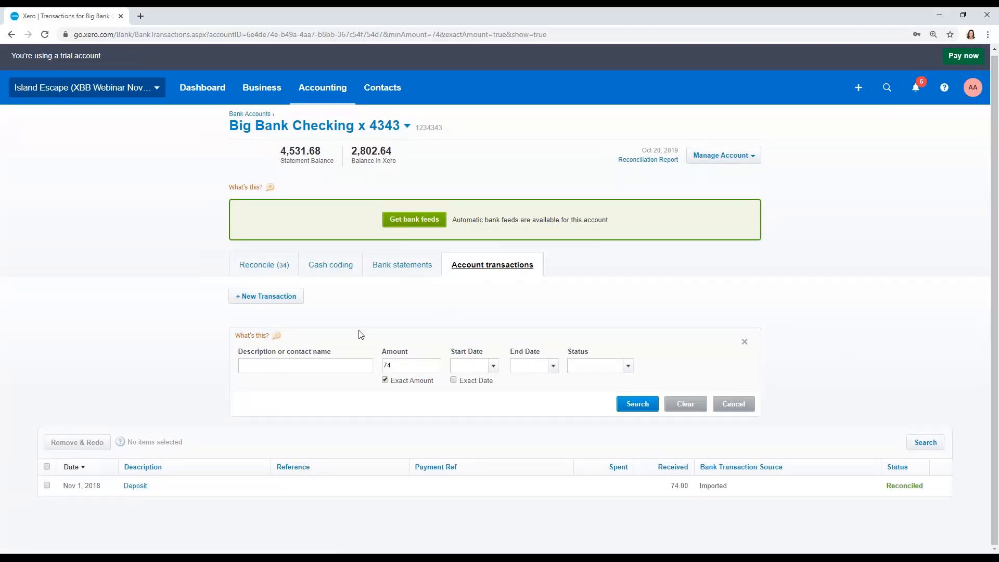
# - Remove the reconciled Nov 1, 2018 Deposit transaction of 74.00 with Remove & Redo
pyautogui.click(47, 485)
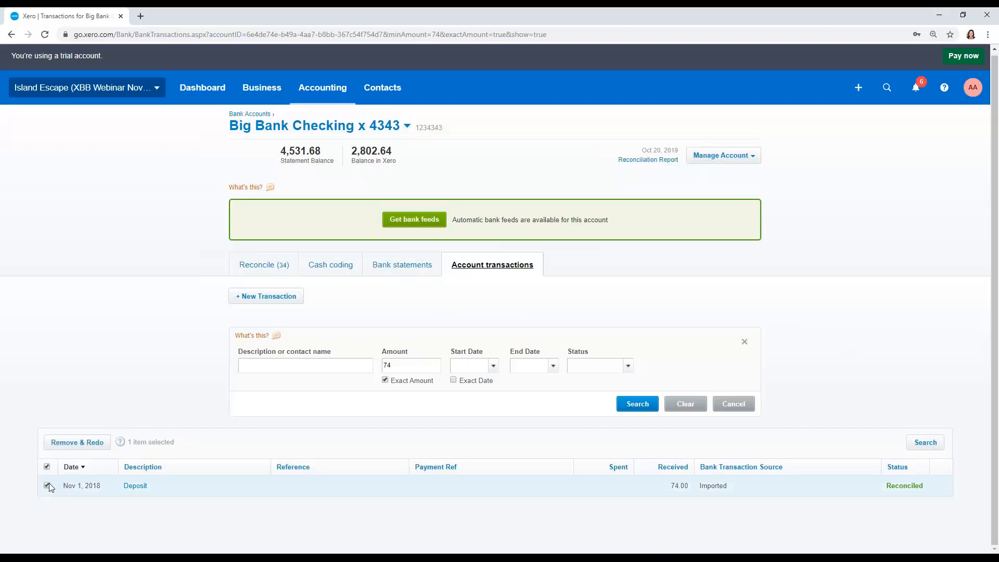
pyautogui.click(80, 447)
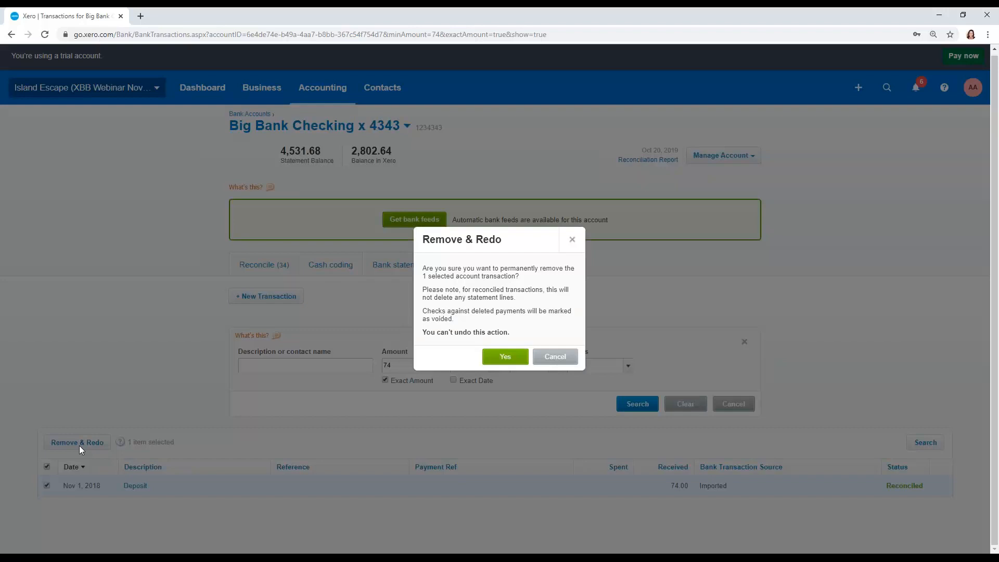
pyautogui.click(518, 363)
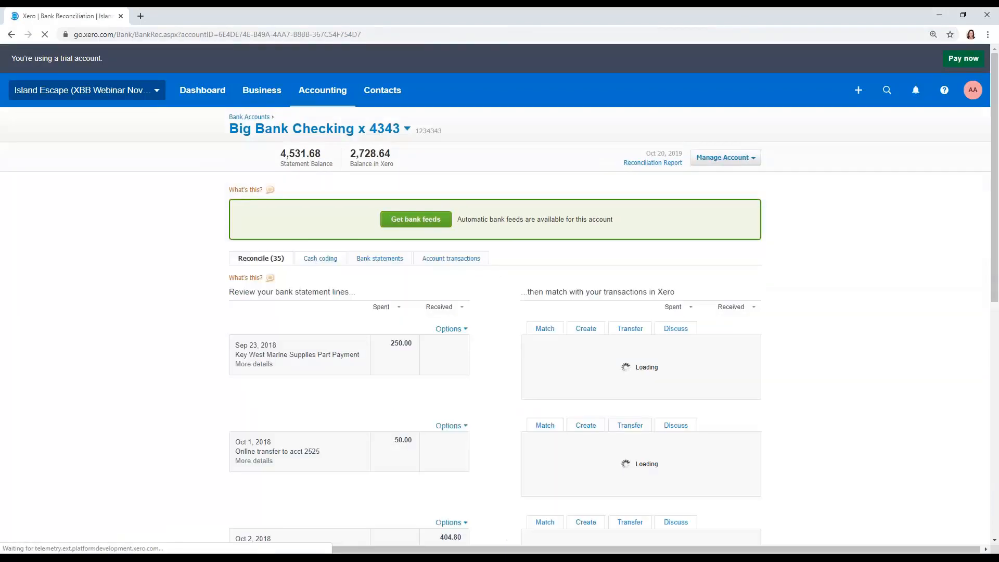
# - Search the checking account's imported bank statement lines for the exact amount 74
pyautogui.scroll(-10, 495, 298)
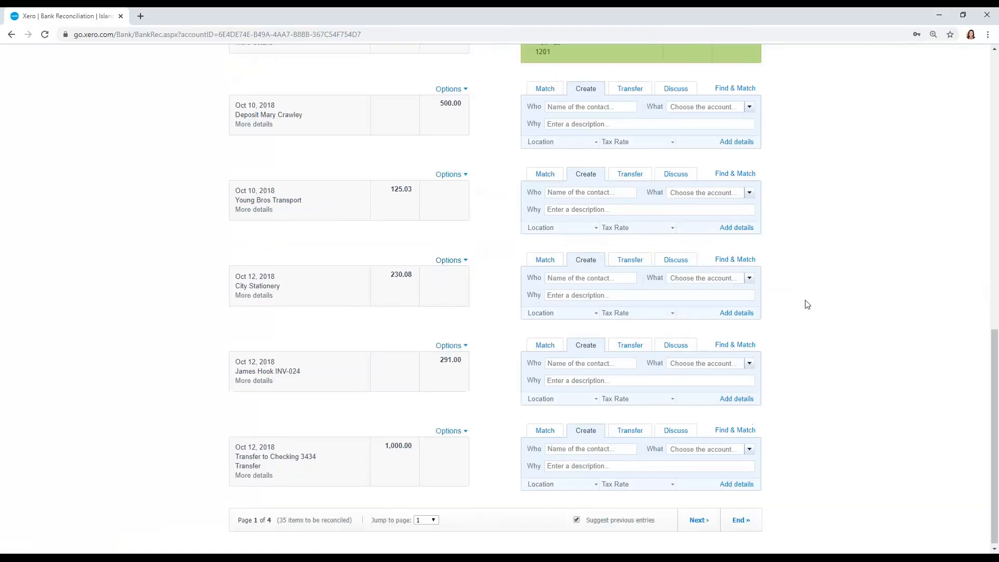
pyautogui.scroll(10, 807, 304)
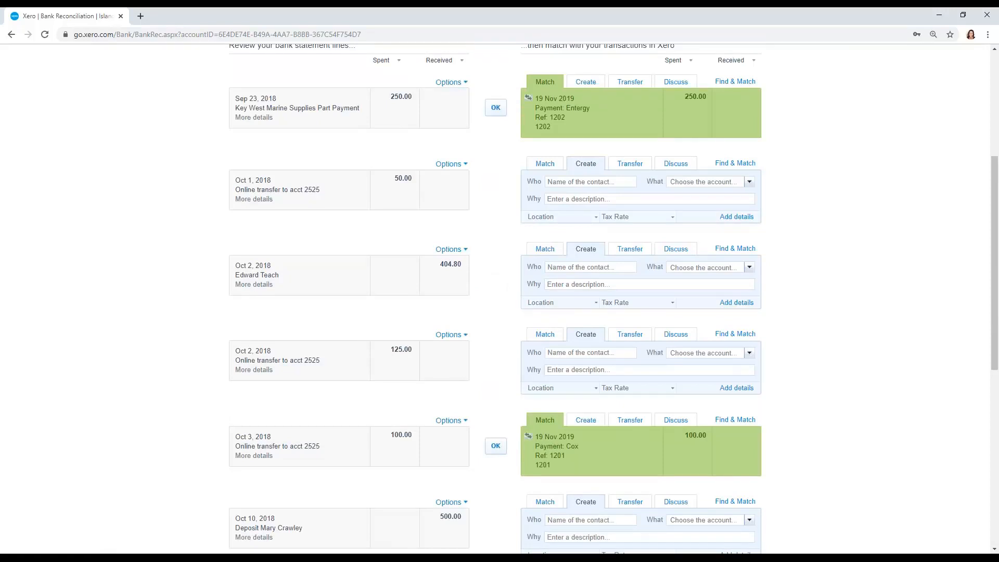
pyautogui.scroll(5, 839, 354)
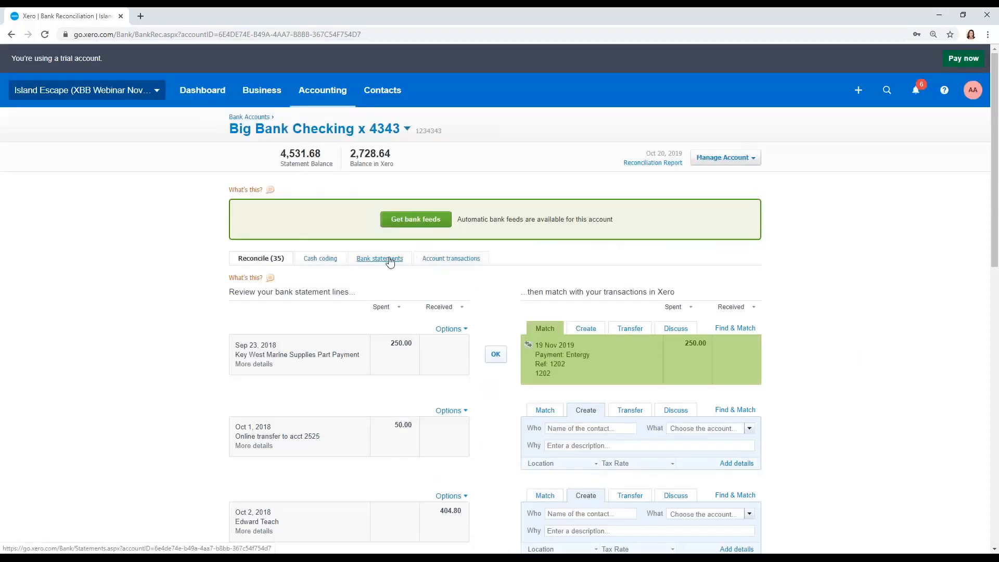
pyautogui.click(390, 259)
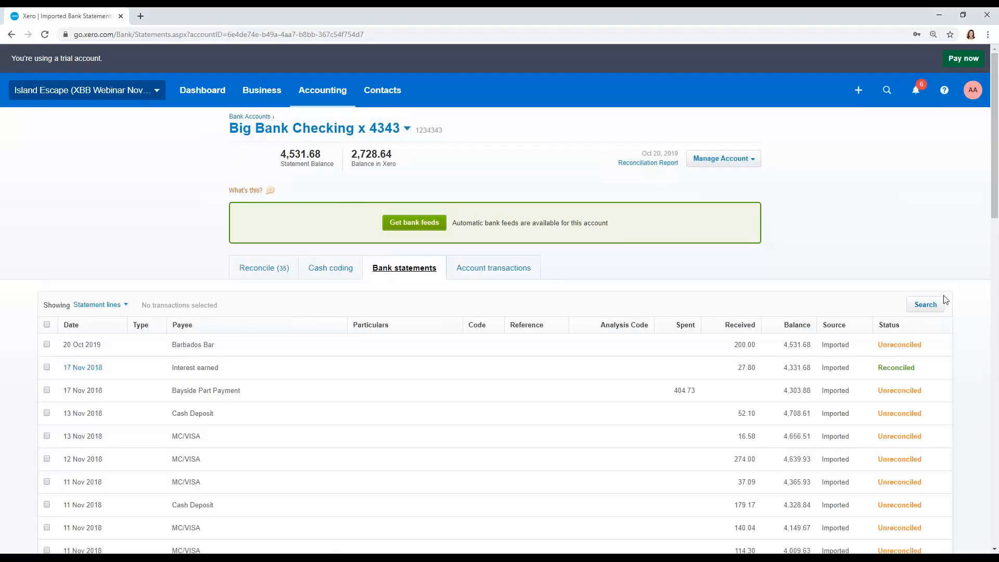
pyautogui.click(925, 305)
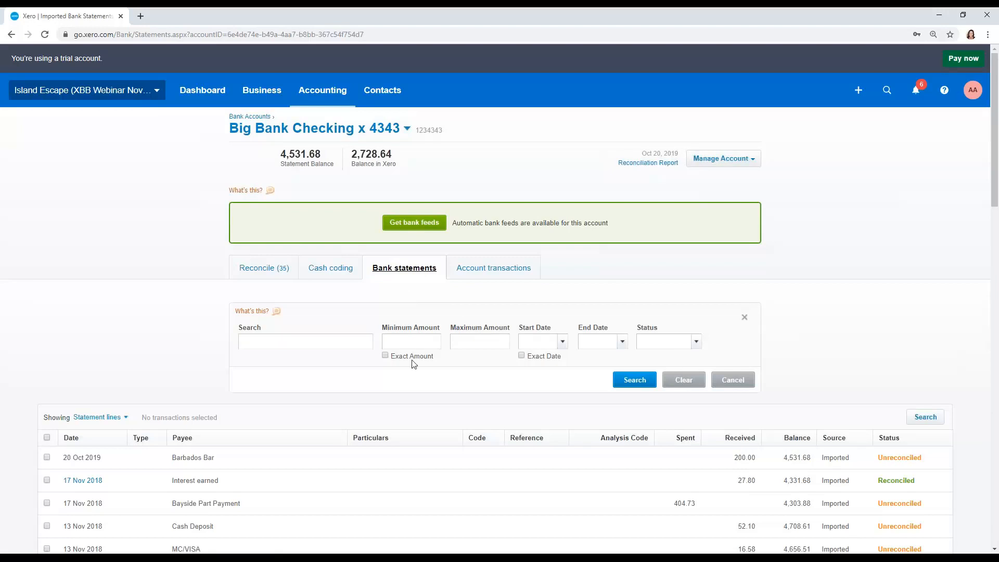
pyautogui.click(419, 342)
pyautogui.write('74')
pyautogui.press('Return')
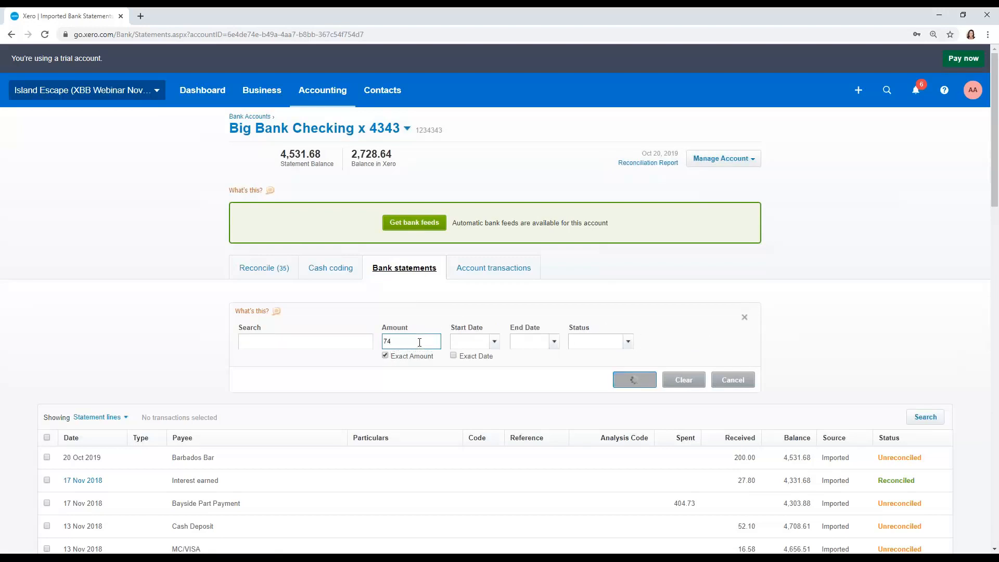
# - Try to restore the deleted Nov 1, 2018 Cash Deposit statement line of 74.00
pyautogui.scroll(-1, 271, 406)
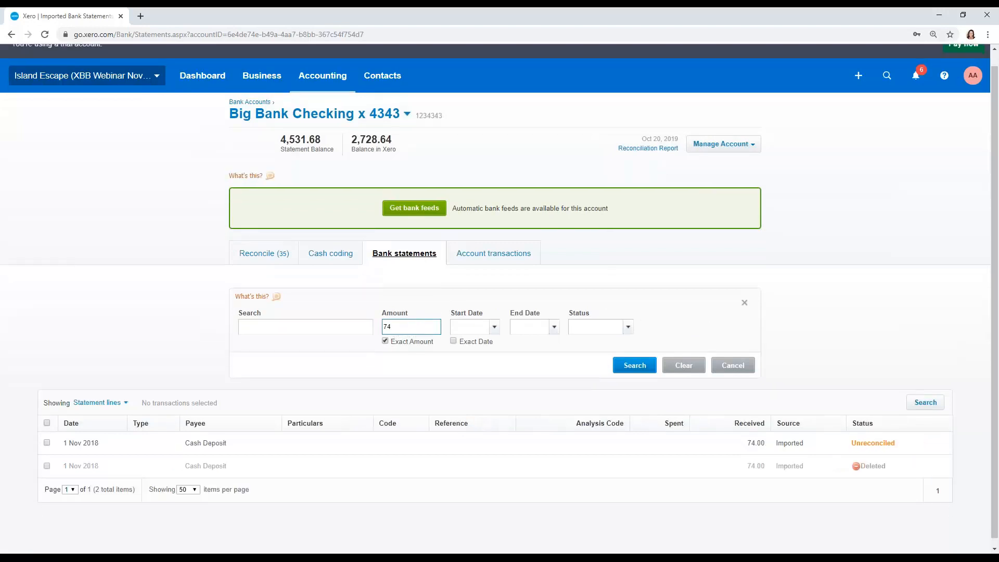
pyautogui.click(47, 459)
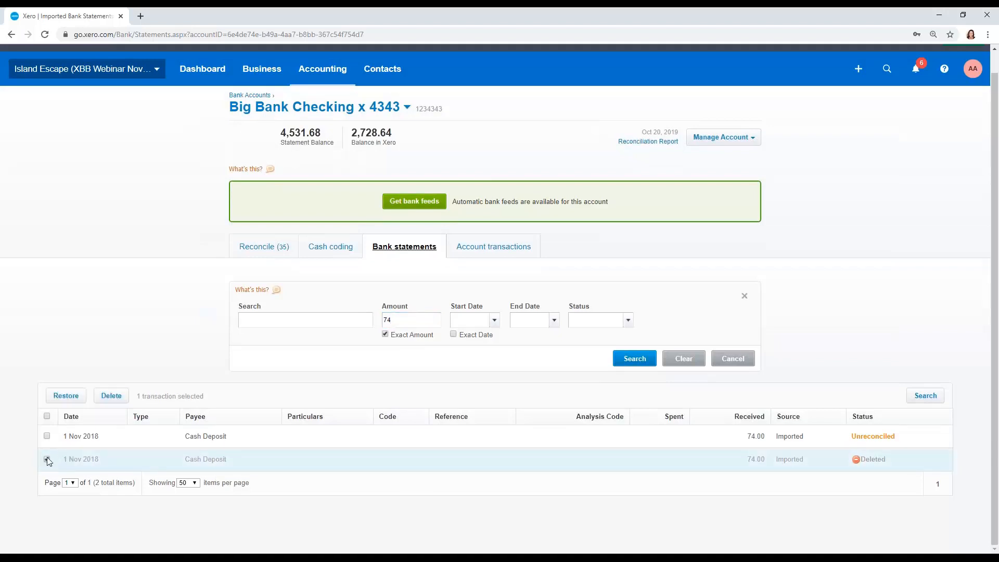
pyautogui.click(78, 396)
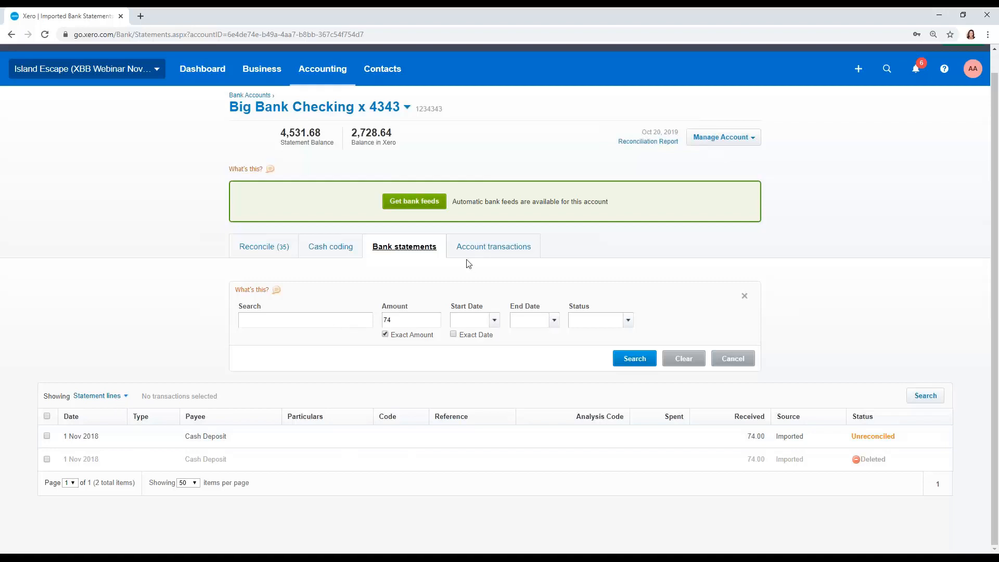
# - Show the imported data as whole statements, open the statement imported Nov 20, 2019, and examine its lines, statuses and running balances
pyautogui.click(128, 399)
pyautogui.click(85, 413)
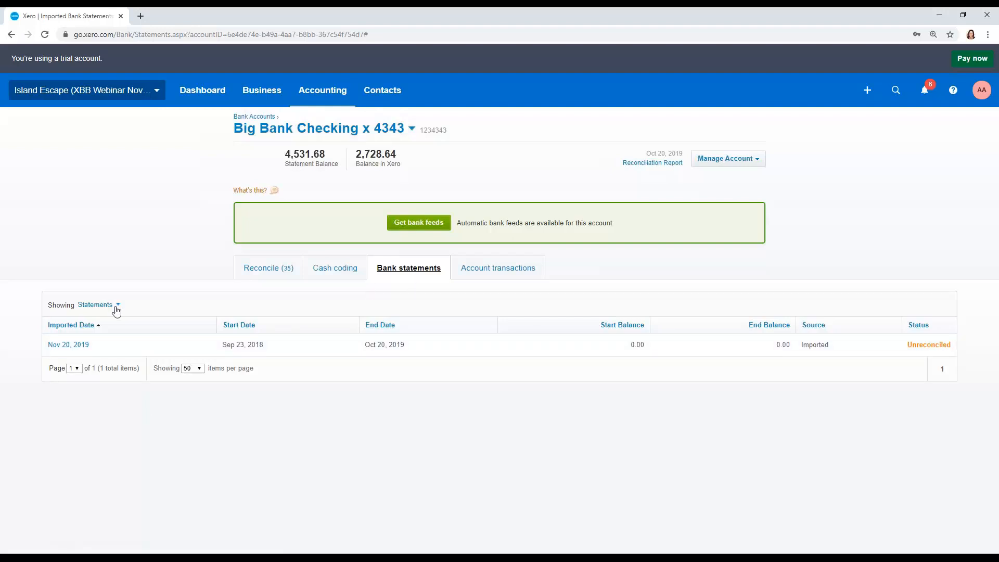
pyautogui.click(81, 345)
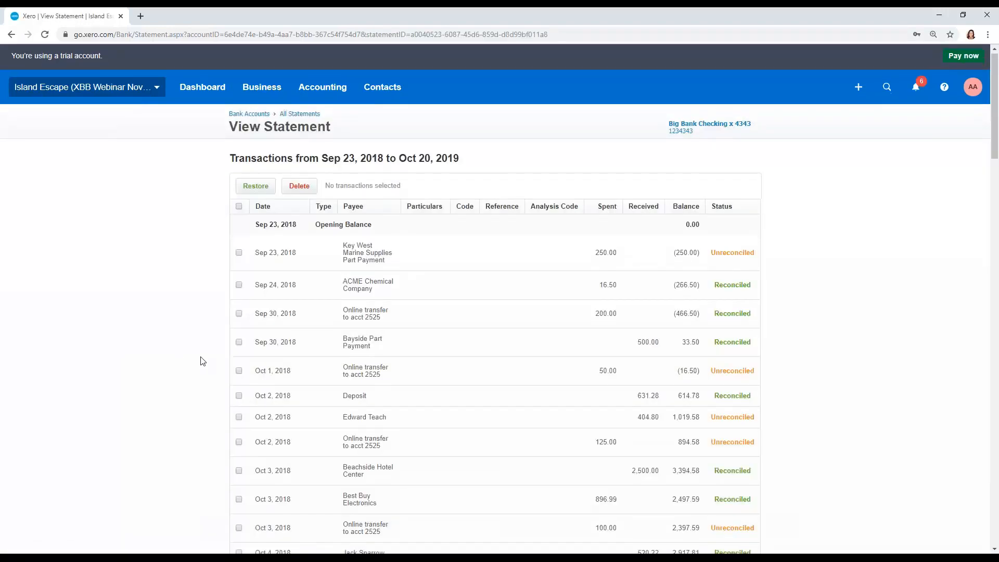
pyautogui.scroll(-5, 203, 354)
pyautogui.scroll(-20, 203, 351)
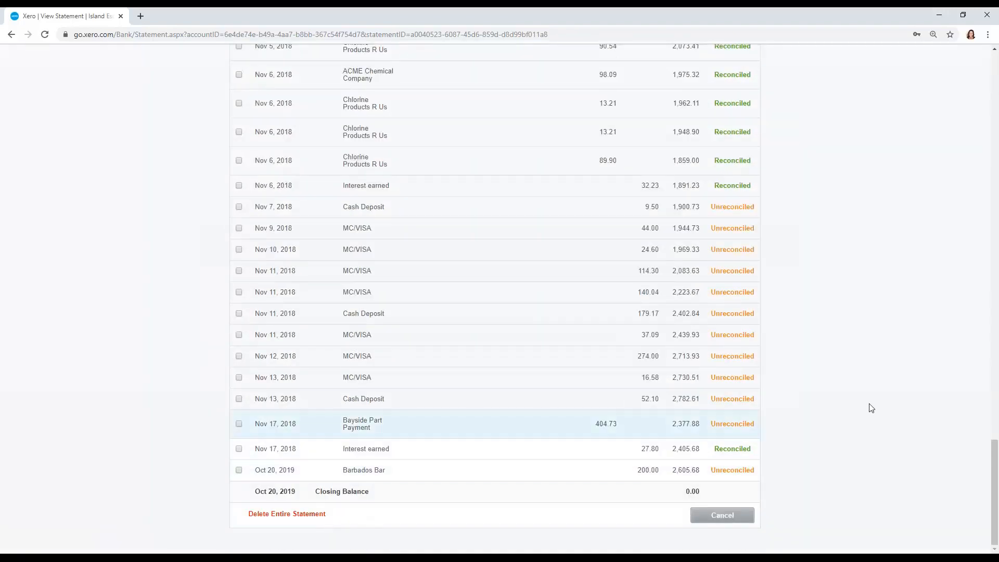
pyautogui.scroll(6, 902, 364)
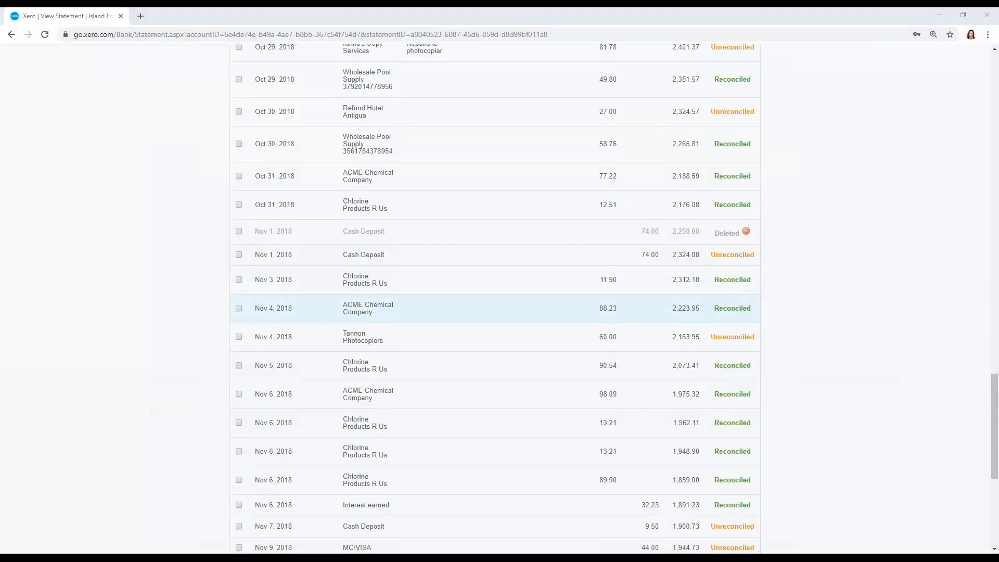
pyautogui.scroll(6, 740, 297)
pyautogui.scroll(20, 740, 300)
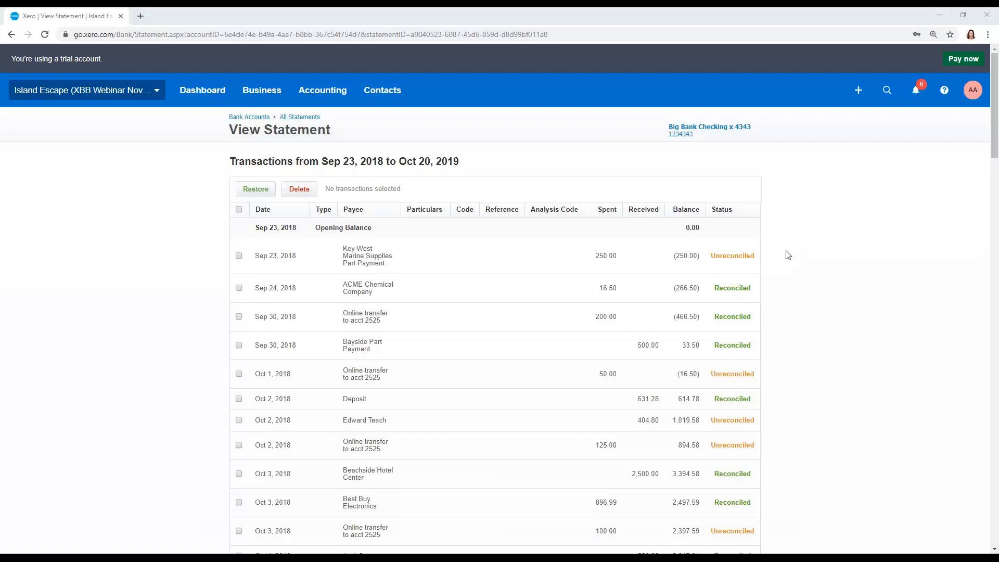
pyautogui.moveTo(996, 120); pyautogui.dragTo(997, 129)
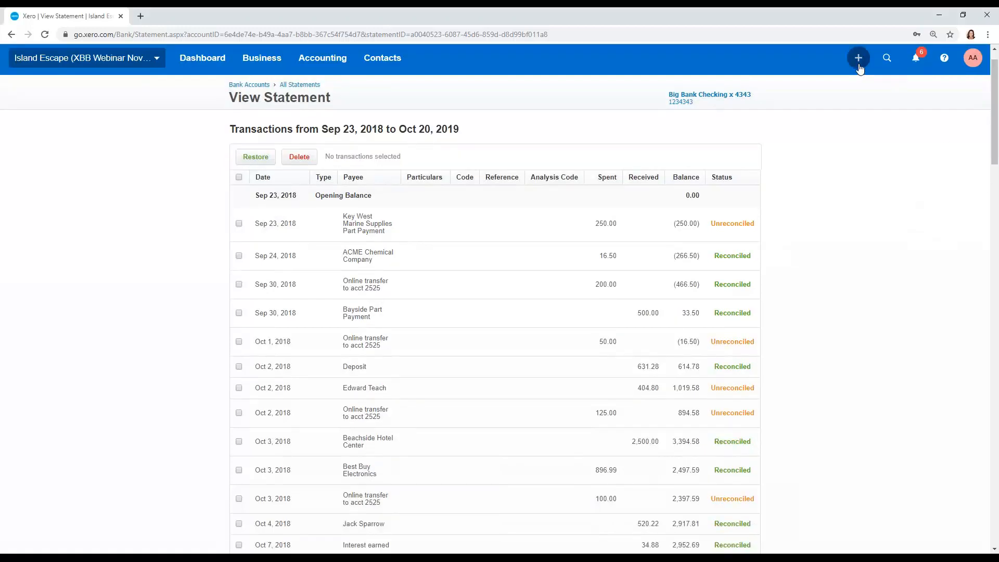
# - Start a new spend money transaction paid from the Big Bank checking account
pyautogui.click(859, 66)
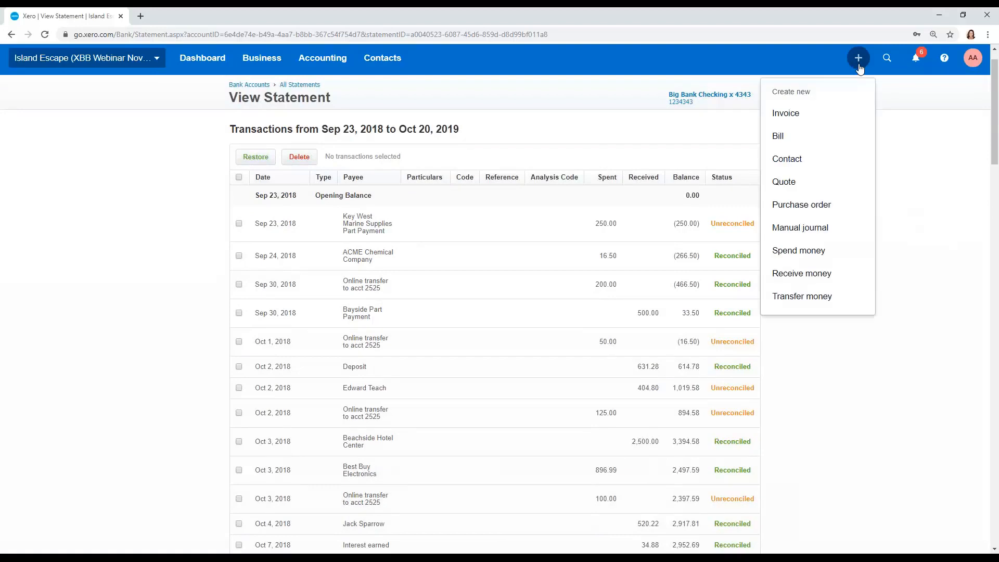
pyautogui.click(831, 250)
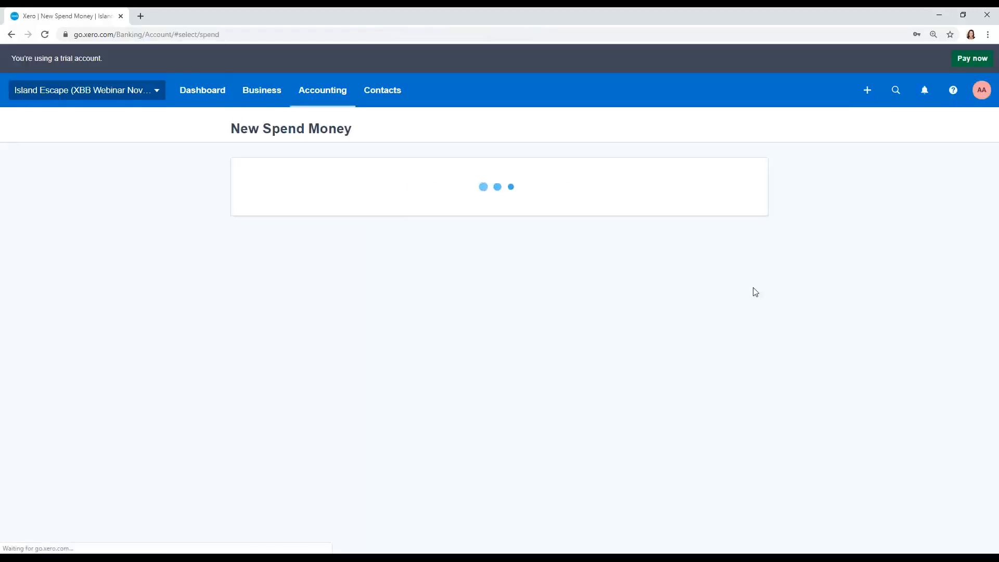
pyautogui.click(494, 234)
pyautogui.click(734, 320)
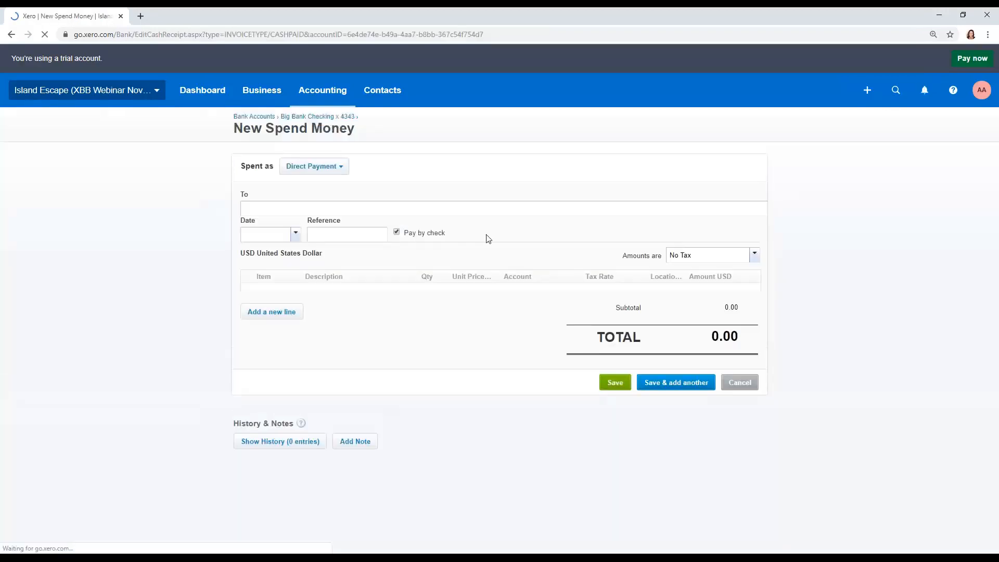
pyautogui.click(11, 35)
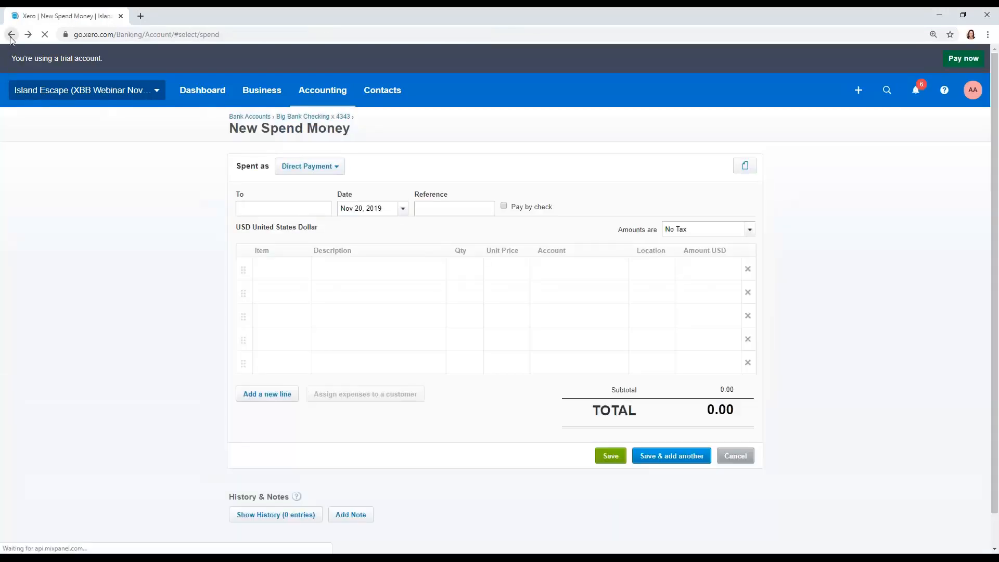
pyautogui.click(442, 227)
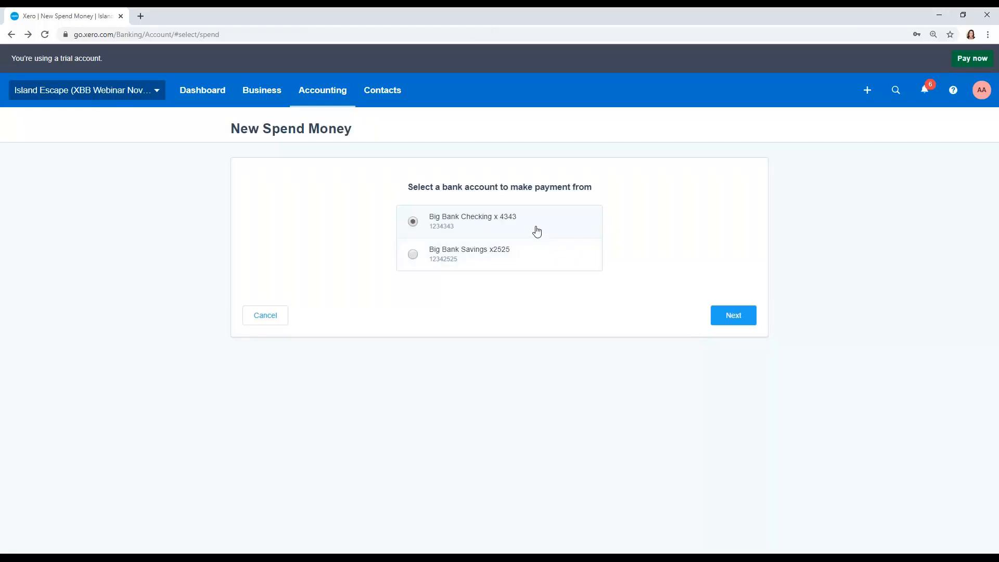
pyautogui.click(730, 317)
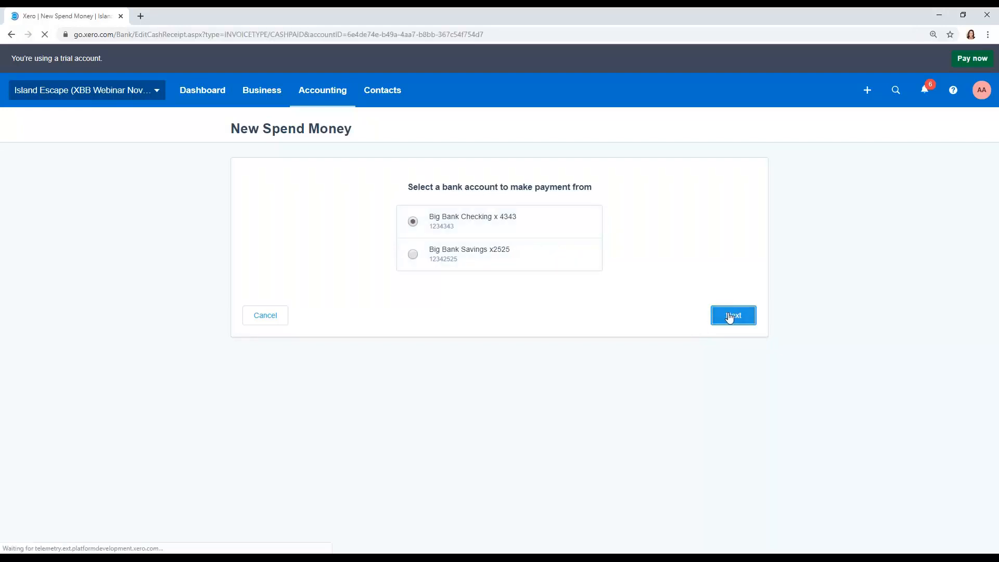
# - Enter Harrison Grill as the new payee and Lunch as the reference of the spend money transaction
pyautogui.click(315, 209)
pyautogui.write('Harrison Grill')
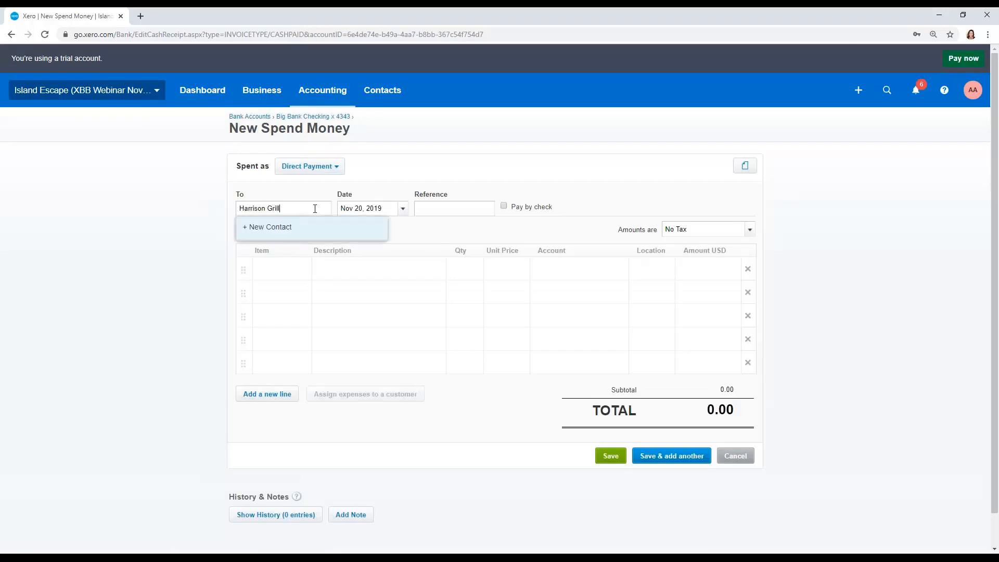
pyautogui.press('Tab')
pyautogui.write('Lunch')
pyautogui.press('Tab')
pyautogui.press('Tab')
pyautogui.press('Tab')
pyautogui.press('Tab')
# - Add a Lunch line with unit price 285.45 coded to 6840 - Meals & Entertainment, and save the transaction
pyautogui.write('Lunch')
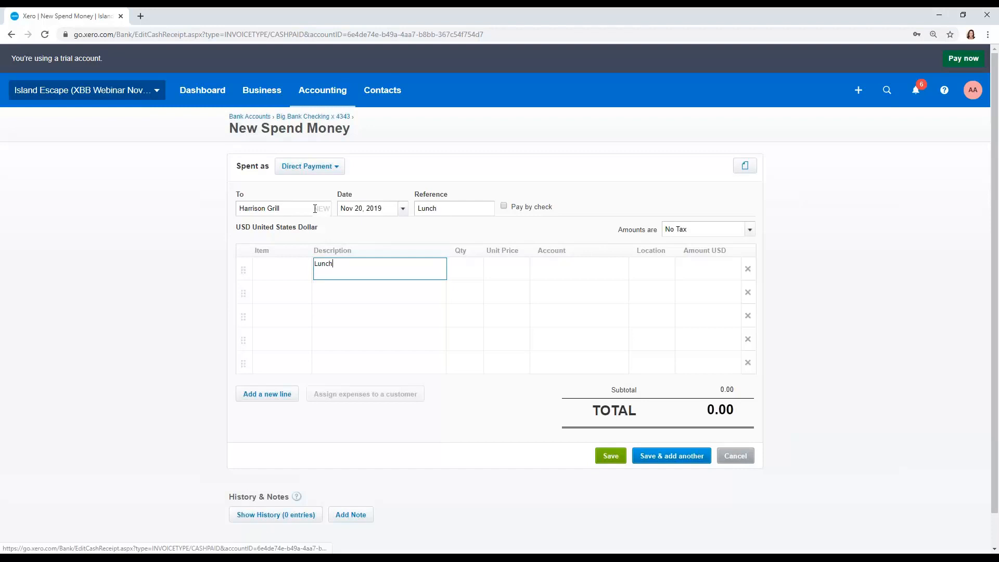
pyautogui.press('Tab')
pyautogui.press('Tab')
pyautogui.write('285.45')
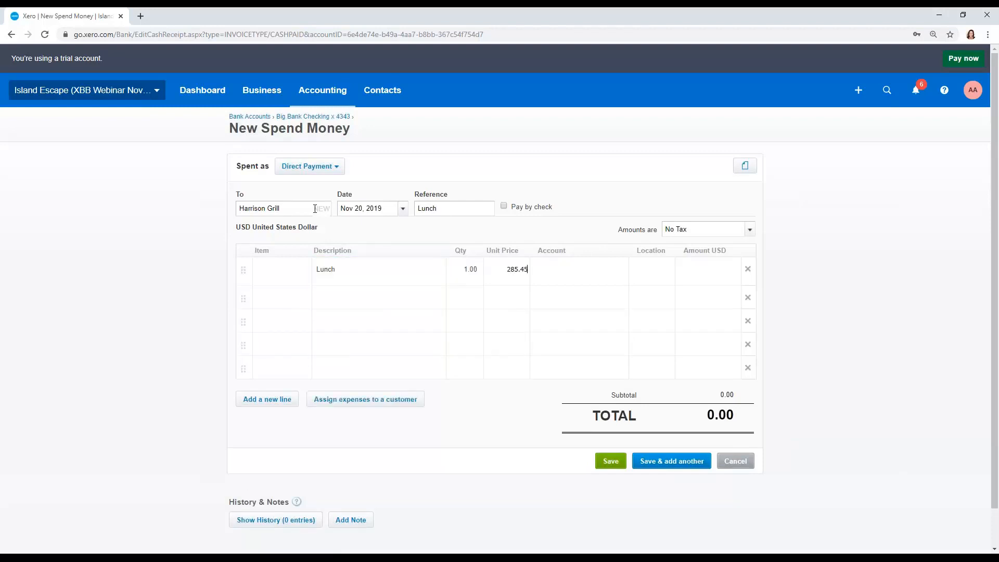
pyautogui.press('Tab')
pyautogui.write('meal')
pyautogui.press('Tab')
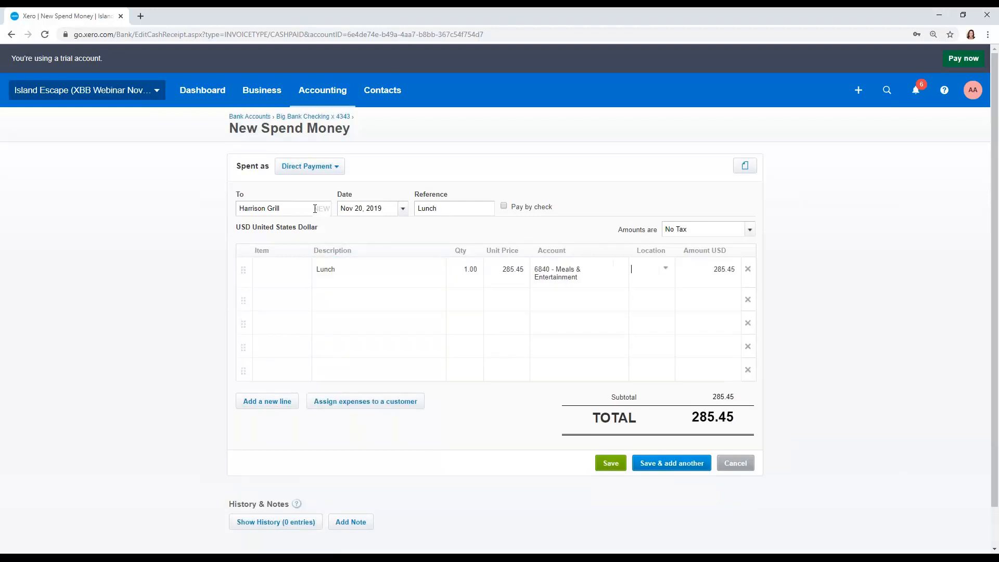
pyautogui.click(614, 465)
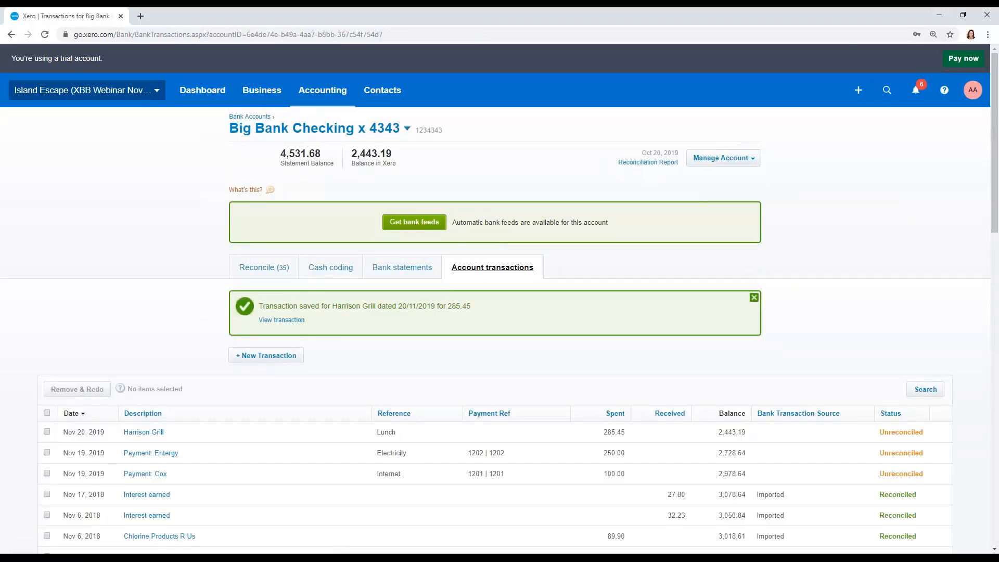
pyautogui.click(754, 297)
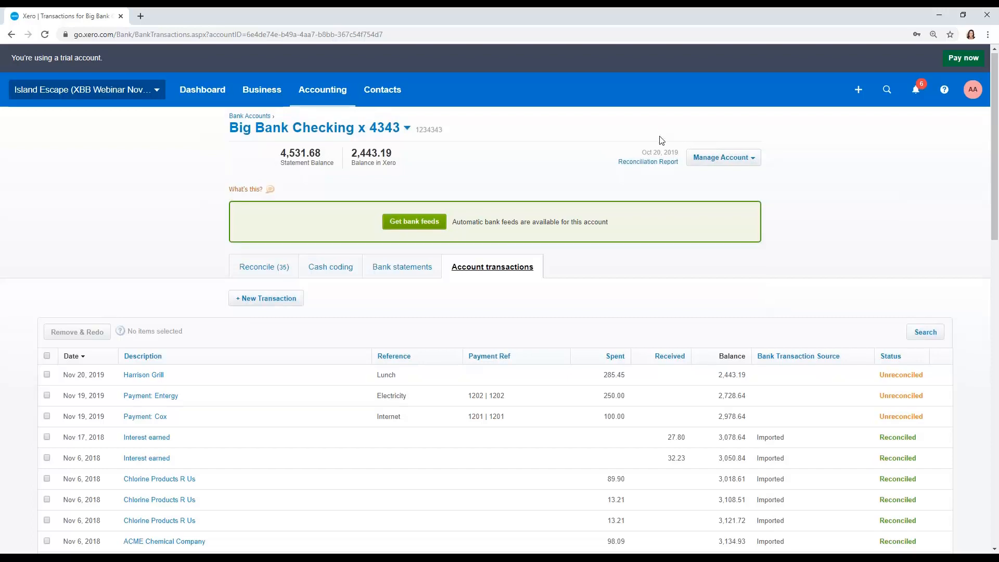
# - Enable the Mark as Reconciled feature for the checking account's transactions
pyautogui.scroll(-1, 660, 146)
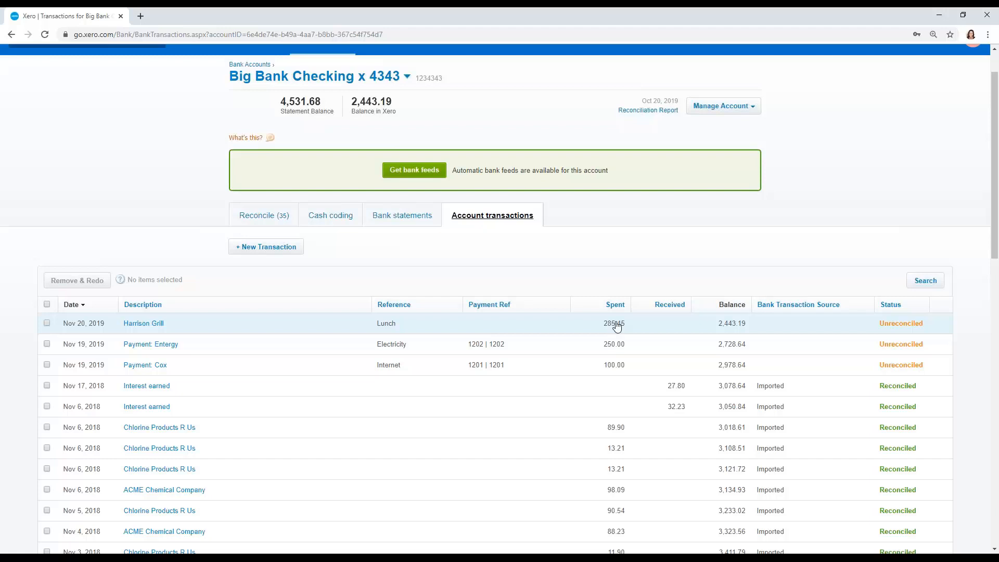
pyautogui.scroll(1, 616, 326)
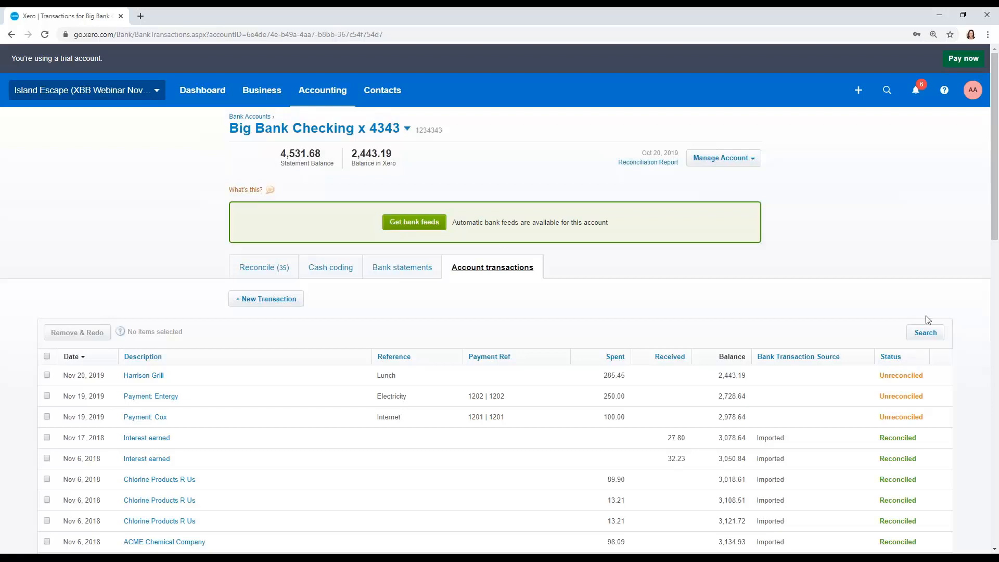
pyautogui.click(945, 94)
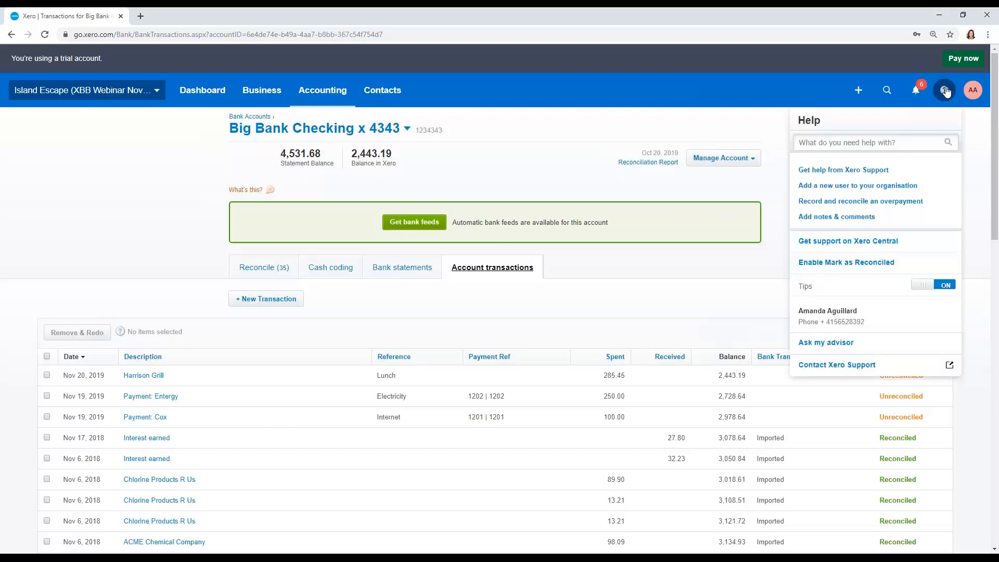
pyautogui.click(873, 263)
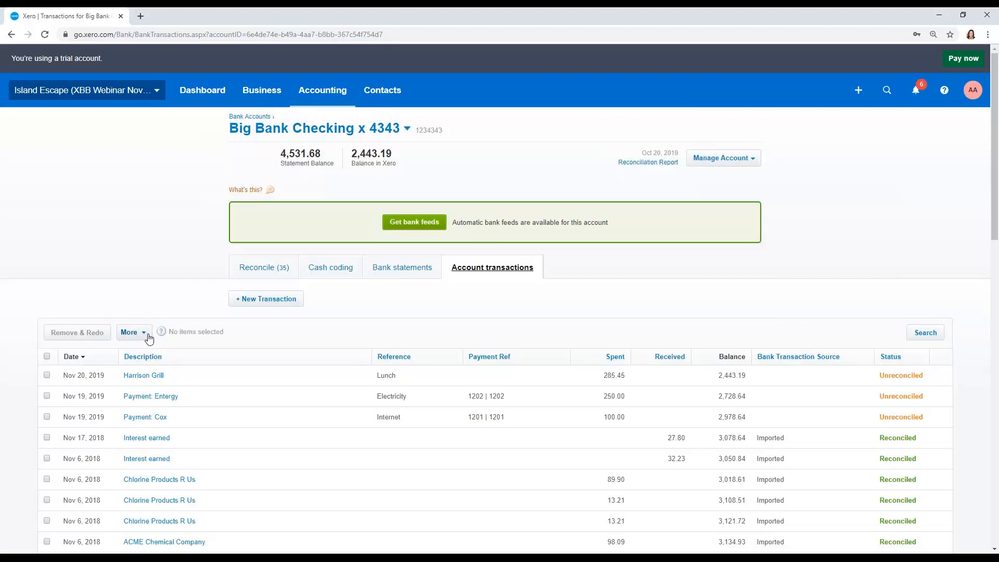
# - Mark the Nov 20, 2019 Harrison Grill transaction of 285.45 as reconciled and accept the warning
pyautogui.click(47, 375)
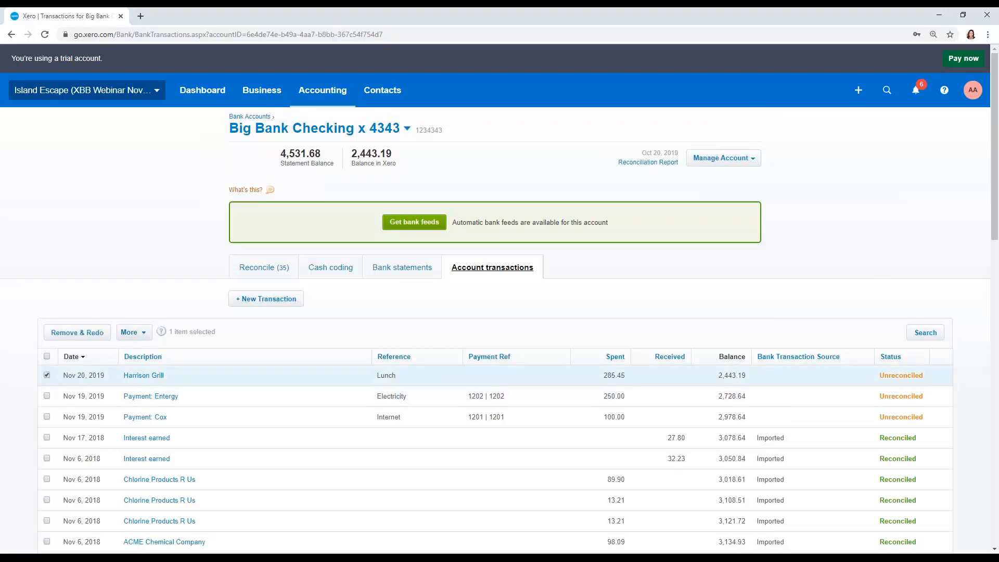
pyautogui.click(145, 333)
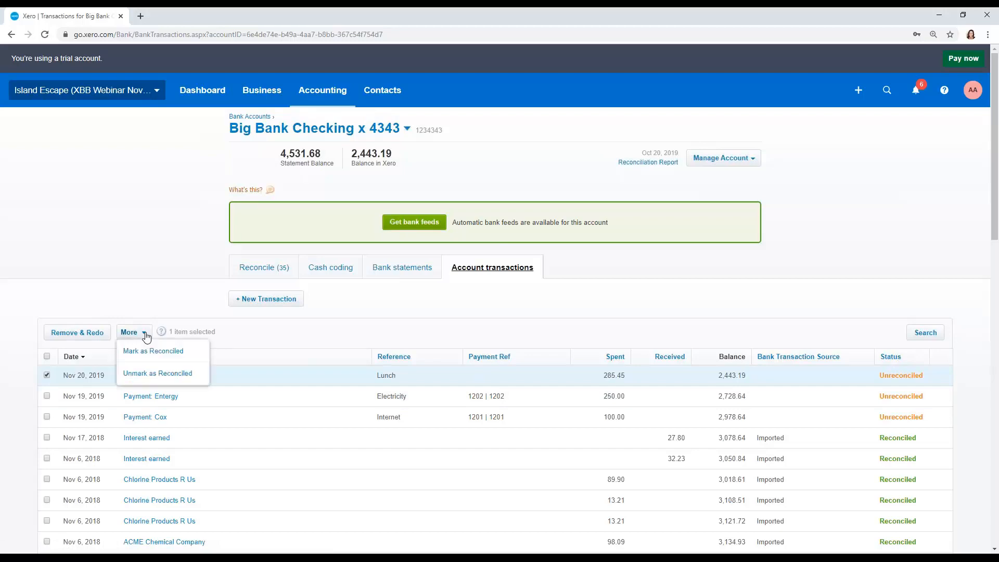
pyautogui.click(148, 354)
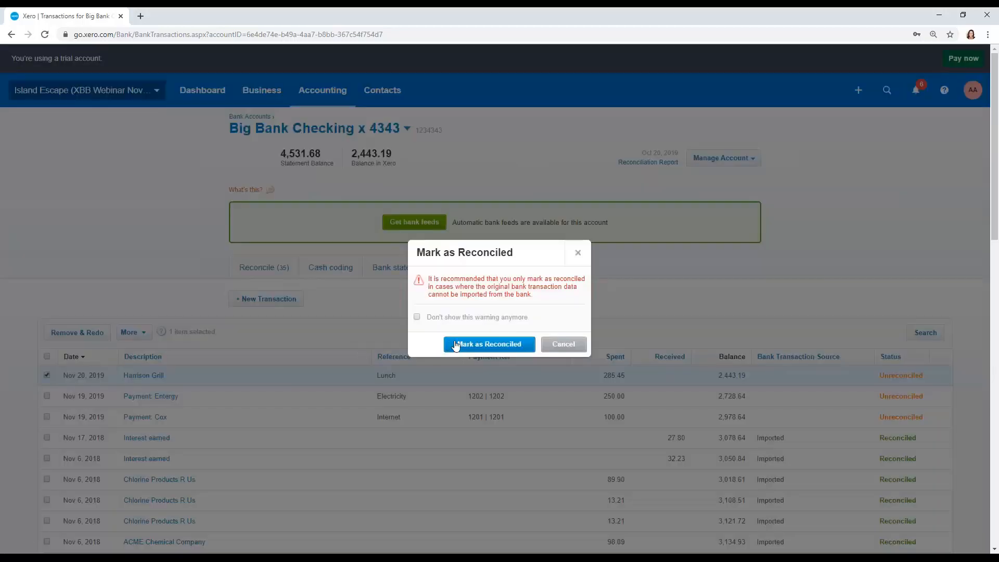
pyautogui.click(455, 345)
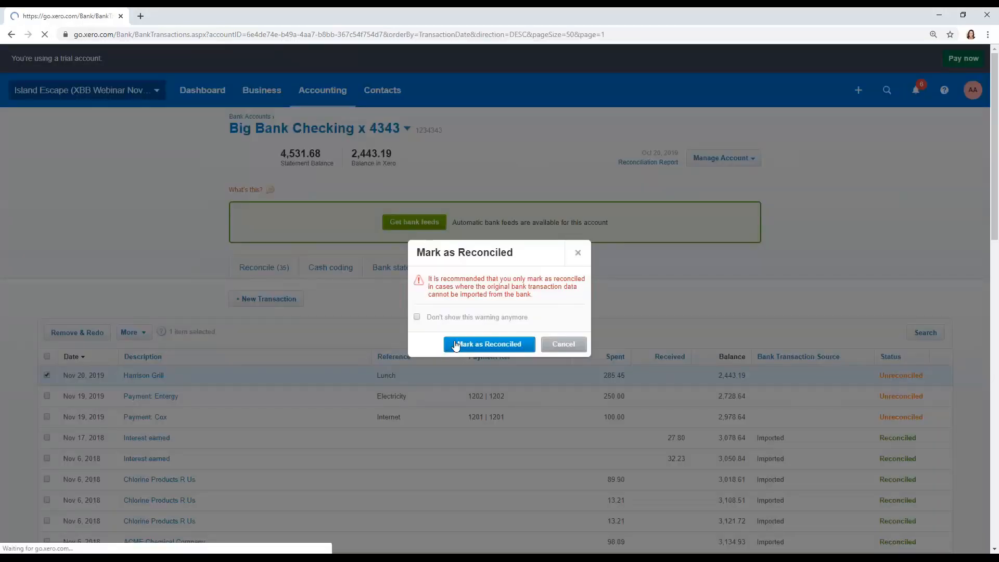